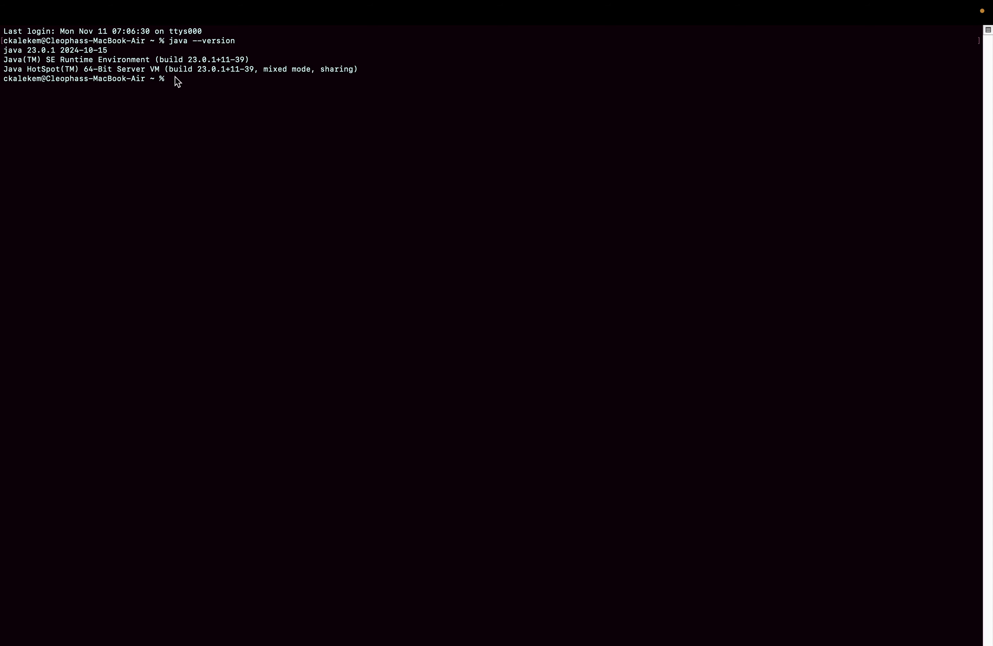
Step: Take the Terminal window out of full screen and switch to the Chrome window behind it
mouse_move(210, 18)
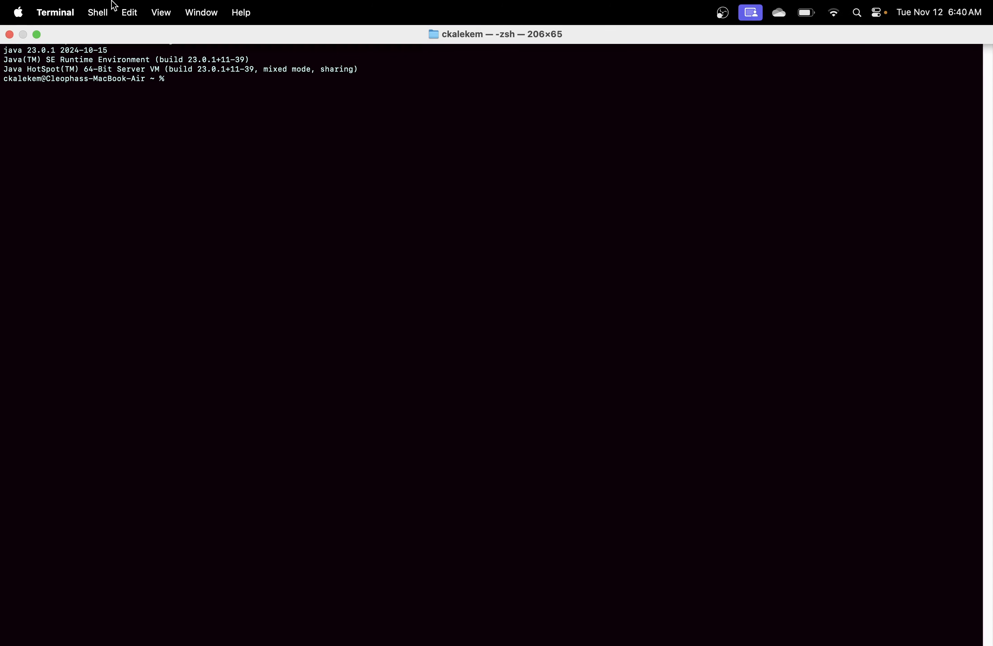
mouse_move(38, 39)
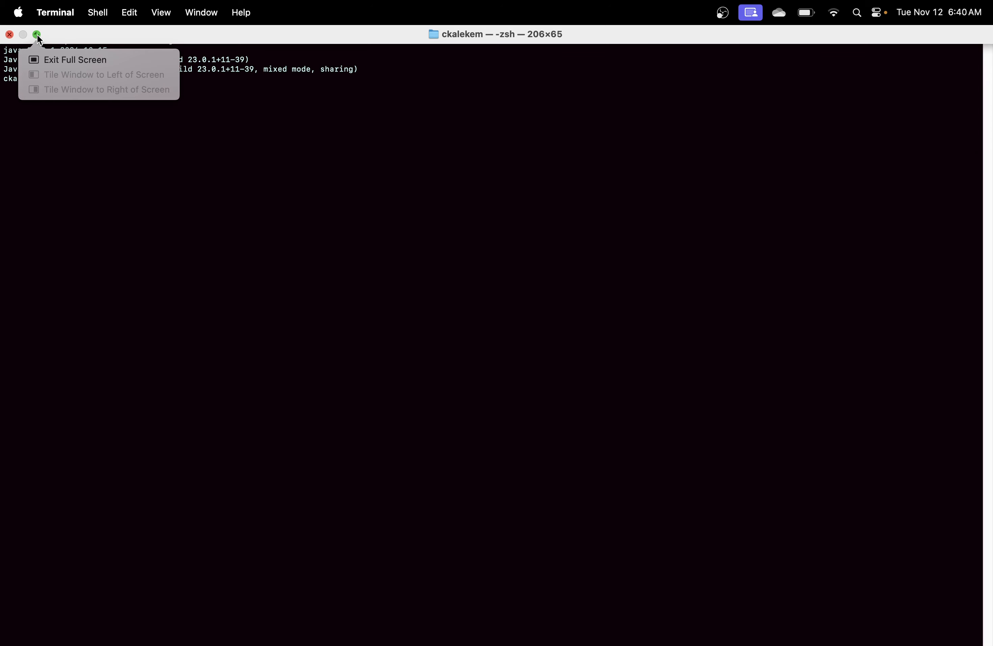
click(37, 34)
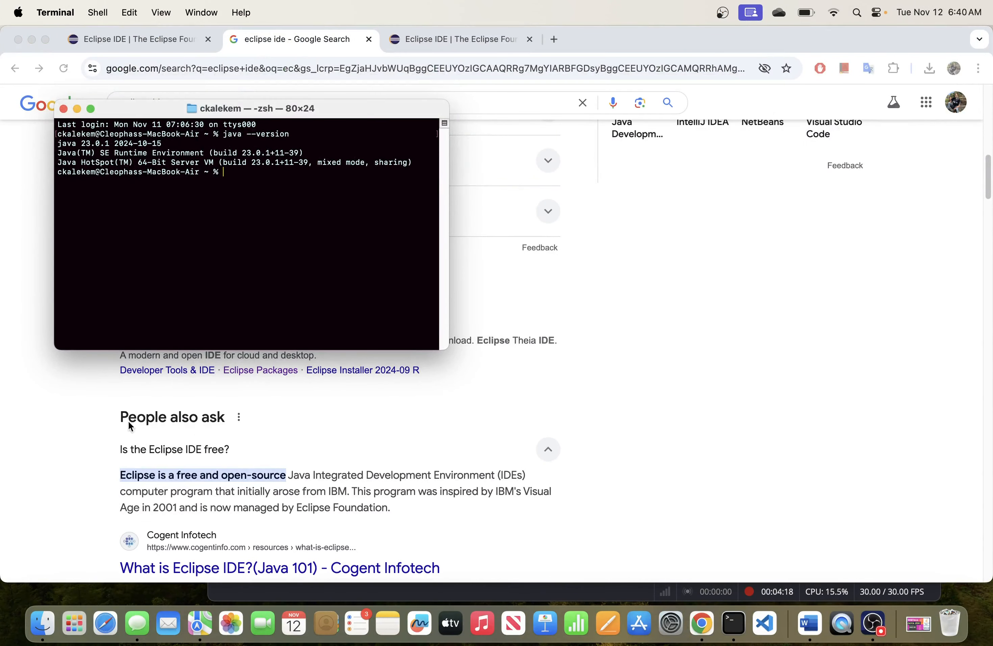
click(45, 414)
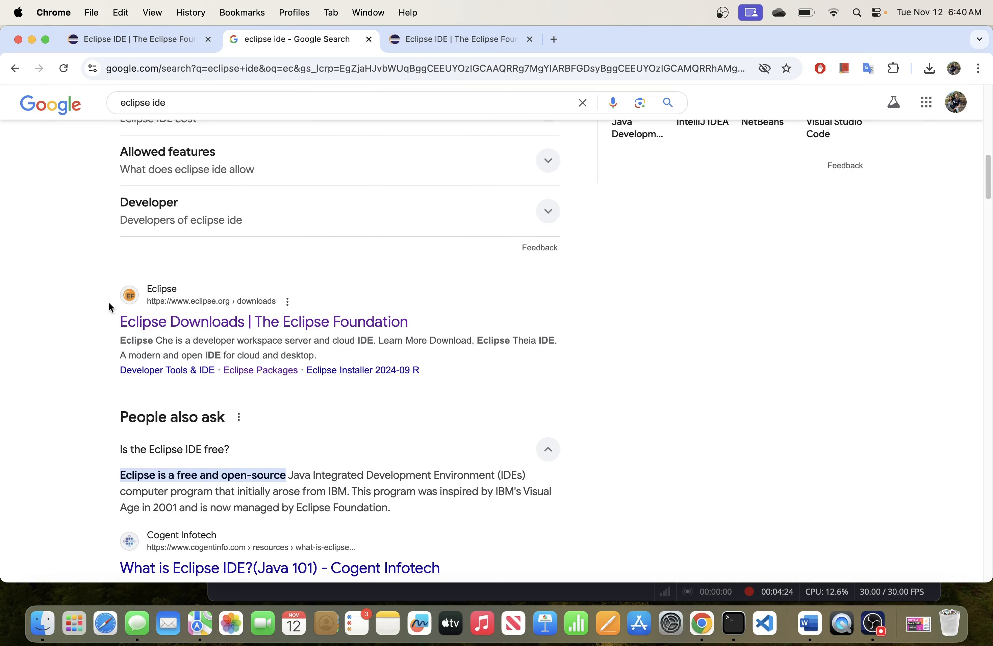
Step: Close the duplicate Eclipse IDE page and the eclipse ide search results, keeping only the first Eclipse IDE page open
scroll(90, 274, up, 10)
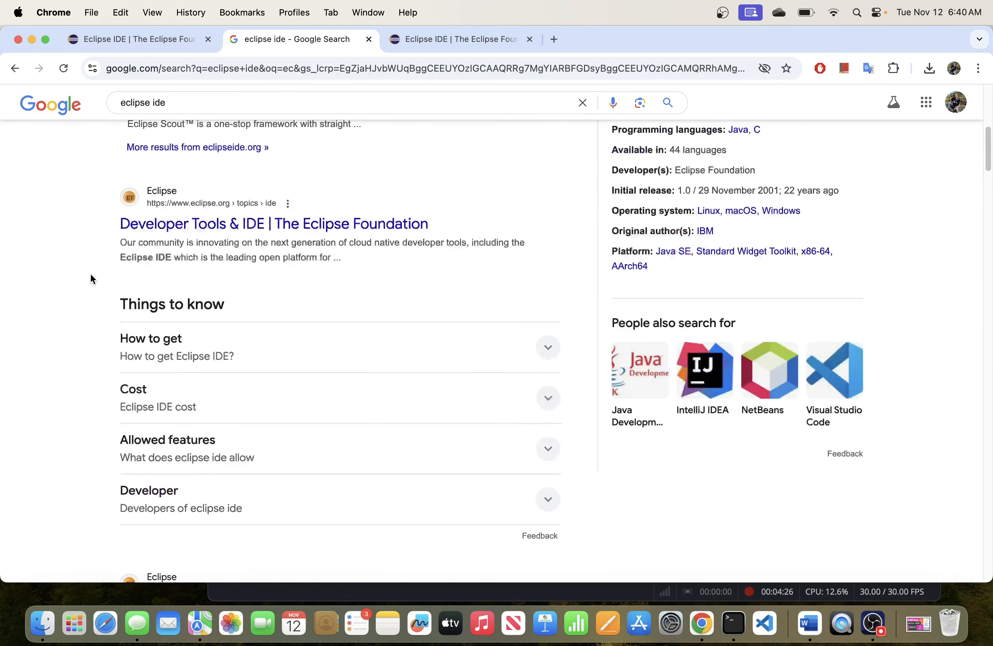
scroll(90, 273, up, 5)
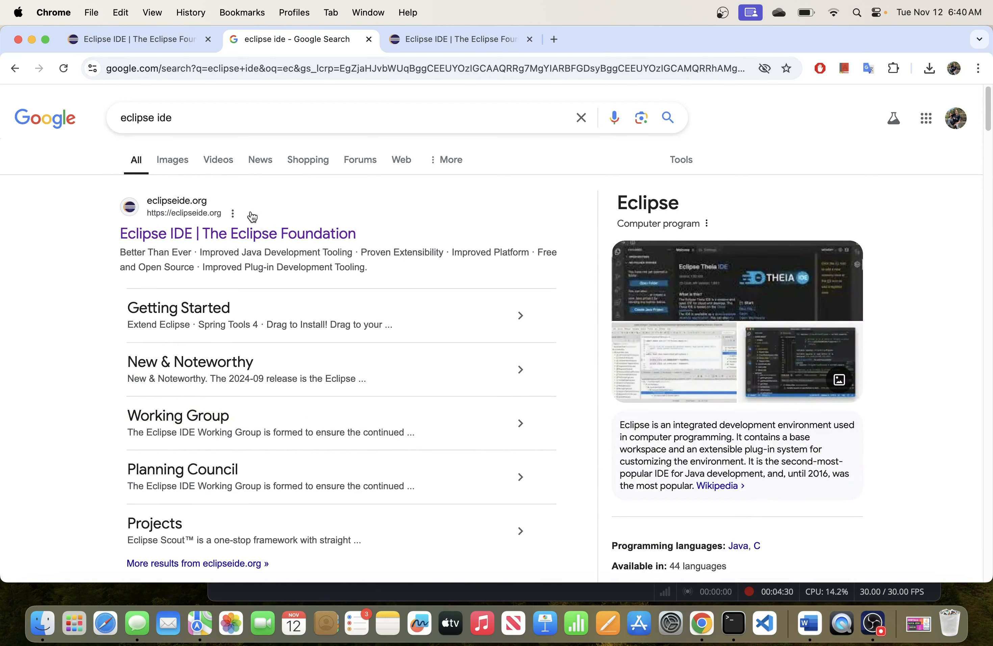
click(527, 40)
click(368, 39)
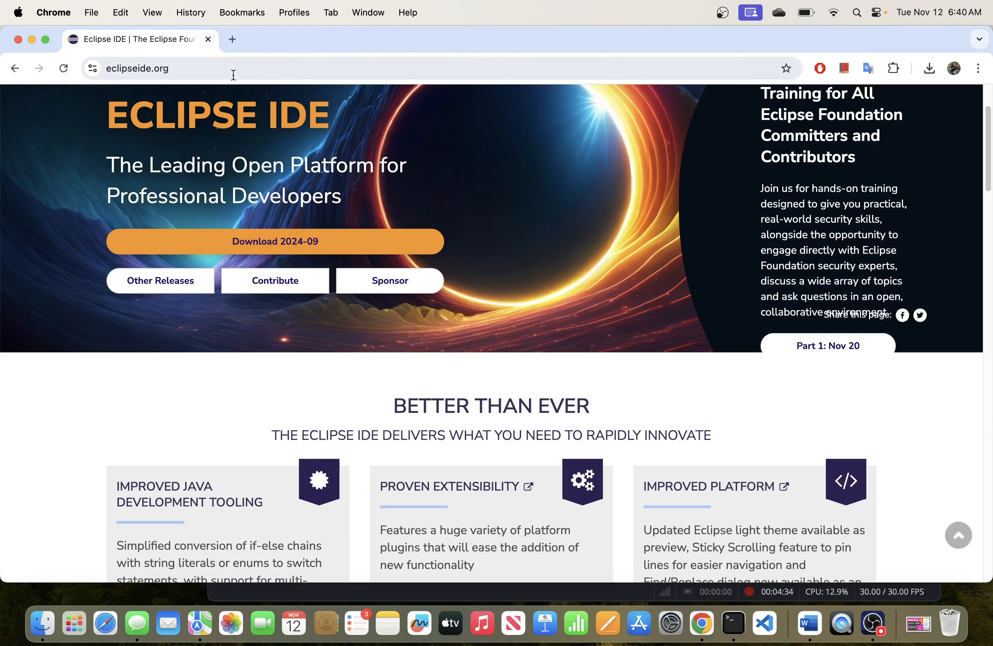
Step: Search Google for "eclipse ide" in a new browser tab
click(233, 40)
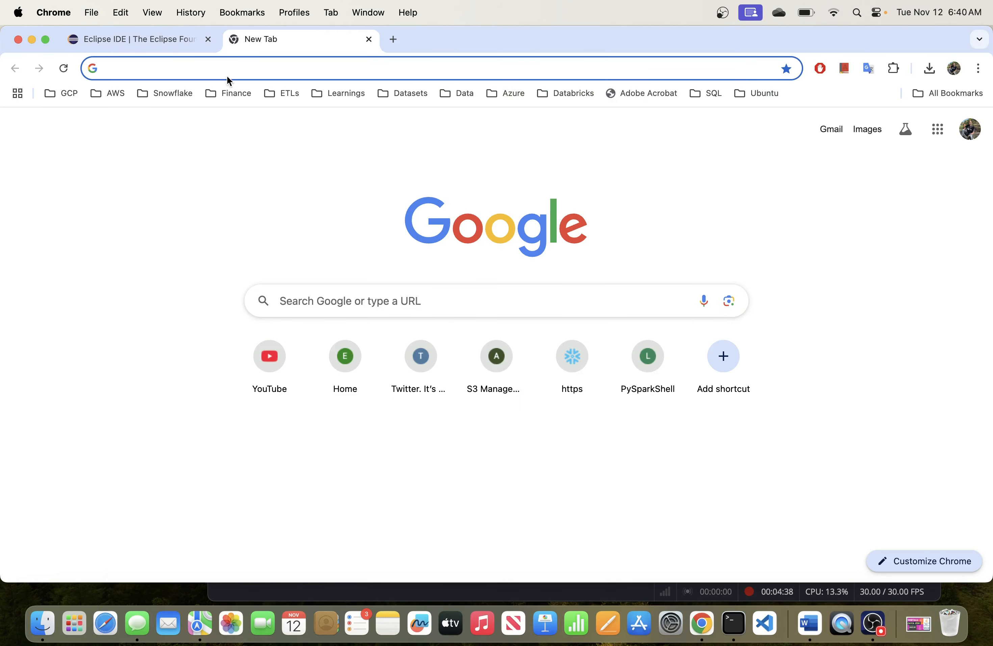
text(ec)
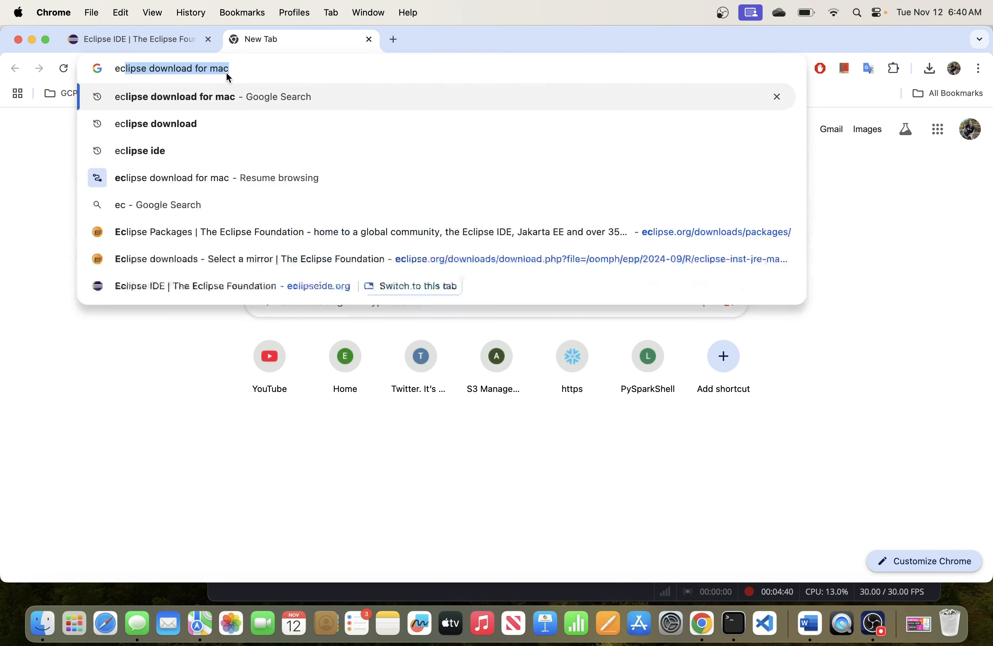
text(lipse ide)
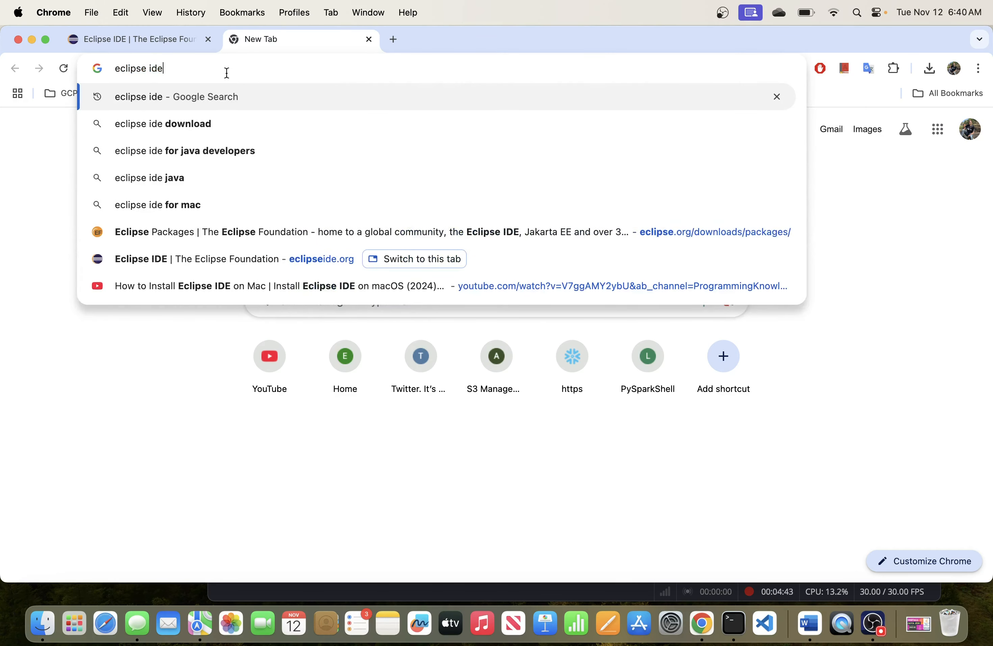
key(Return)
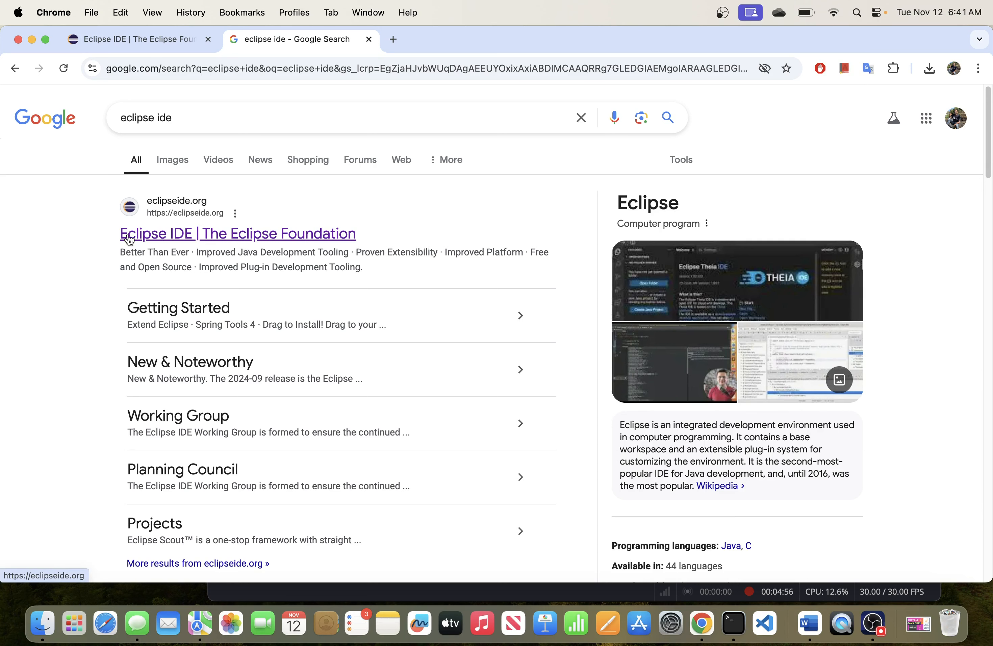
Step: Open the eclipseide.org search result in a separate tab and switch to it
right_click(185, 233)
click(239, 238)
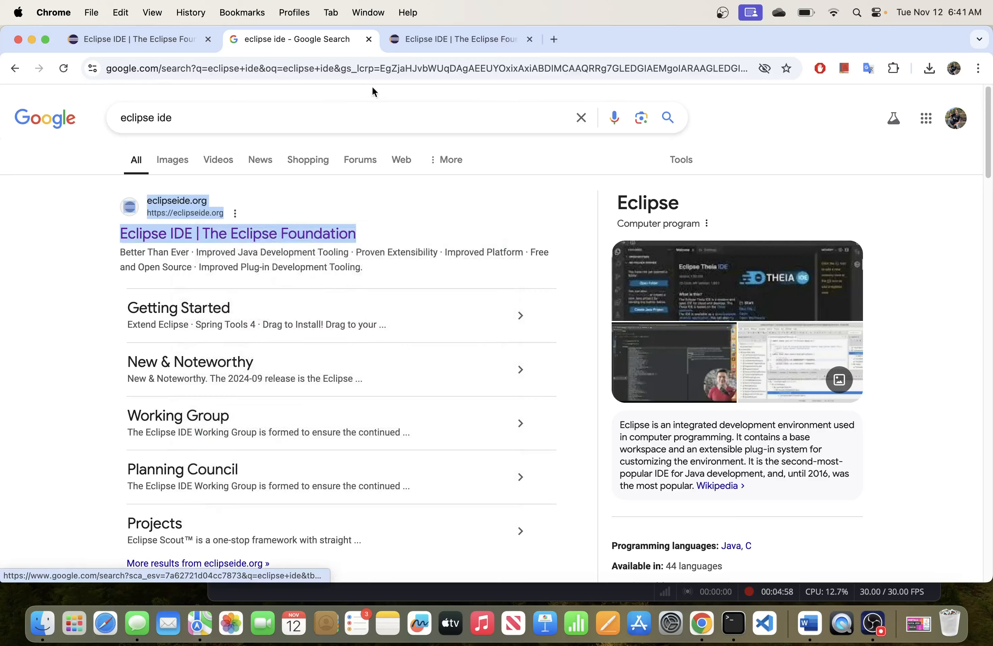
click(412, 40)
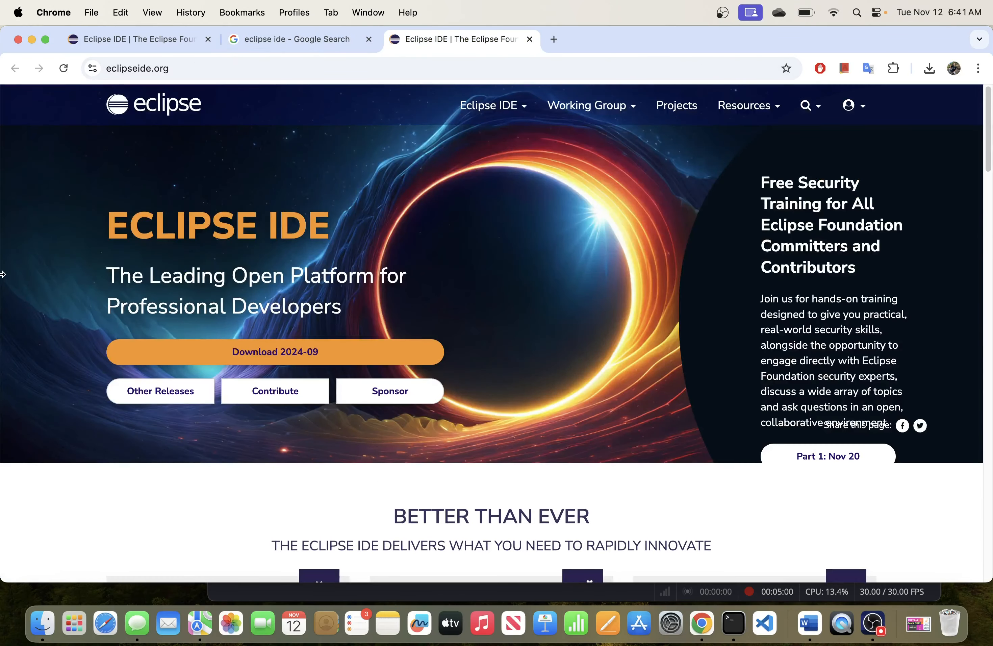
Step: Look over the Eclipse IDE home page, open its Download 2024-09 link in a new tab and switch to that tab
scroll(487, 288, down, 3)
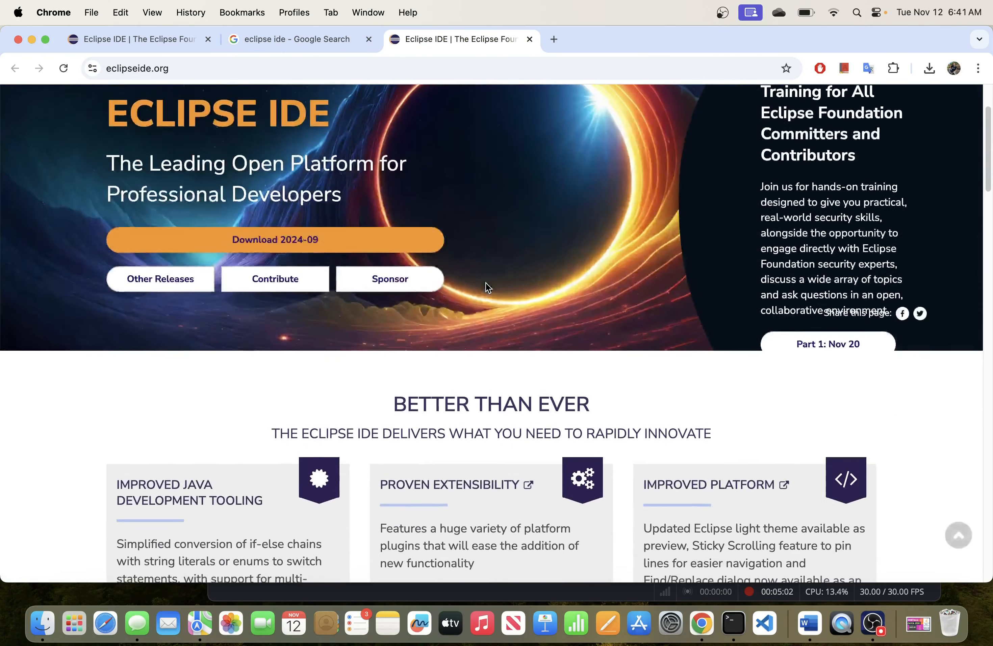
scroll(486, 284, down, 10)
scroll(487, 281, up, 15)
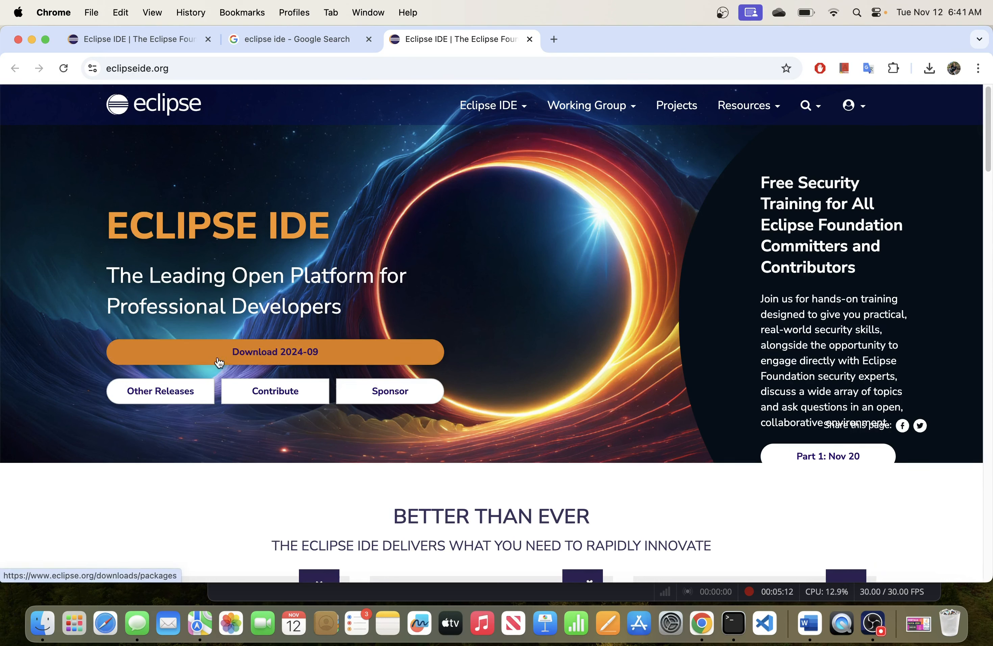
right_click(279, 359)
click(289, 358)
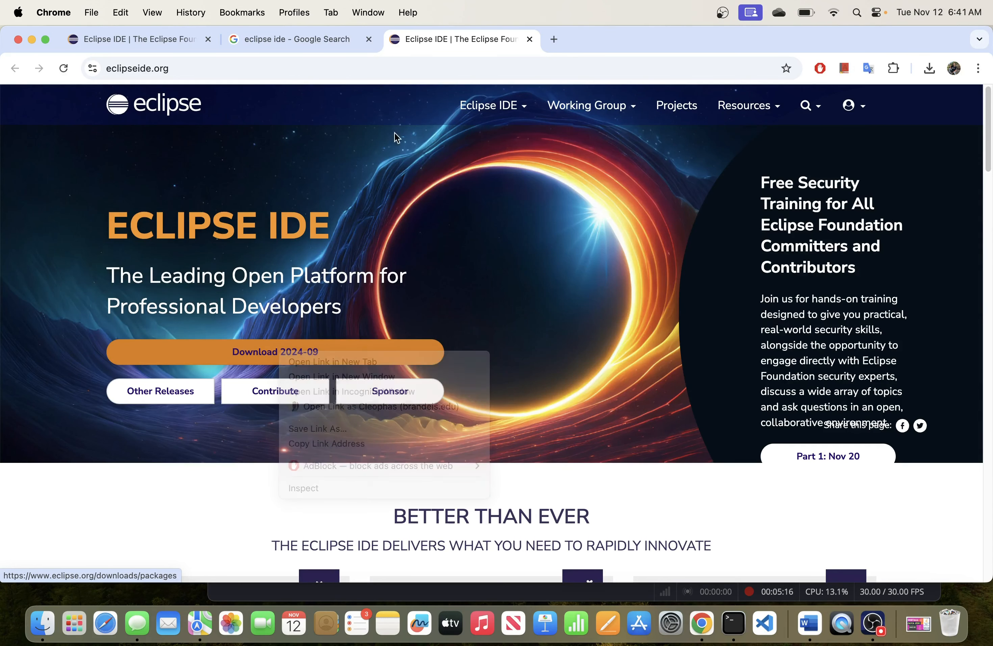
click(582, 39)
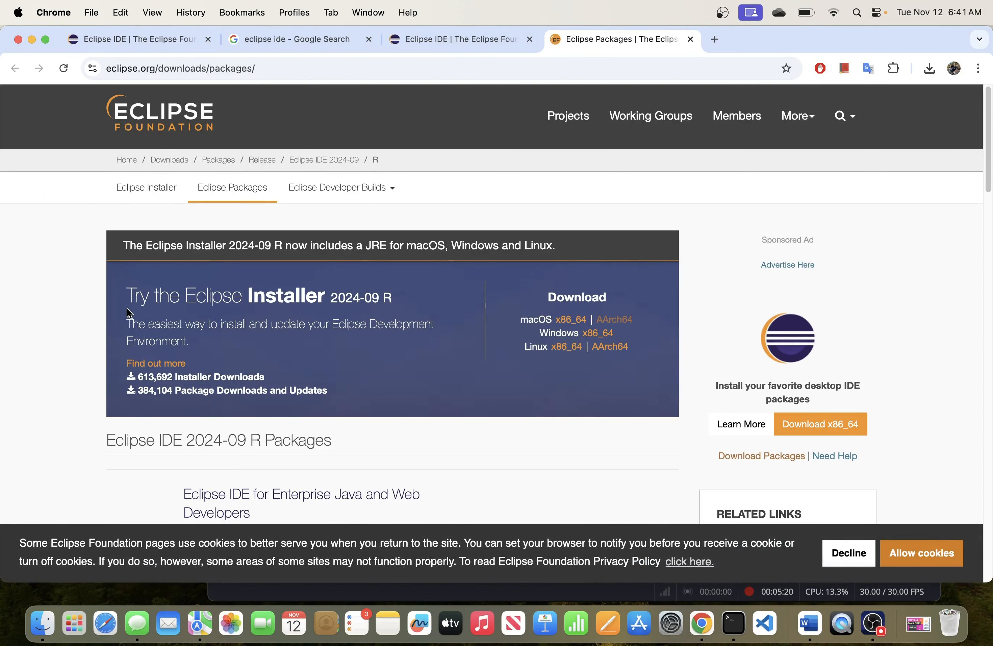
Step: Compare the Eclipse Installer, Eclipse Packages and Eclipse Developer Builds options, finishing on the Eclipse Installer page
scroll(137, 312, down, 1)
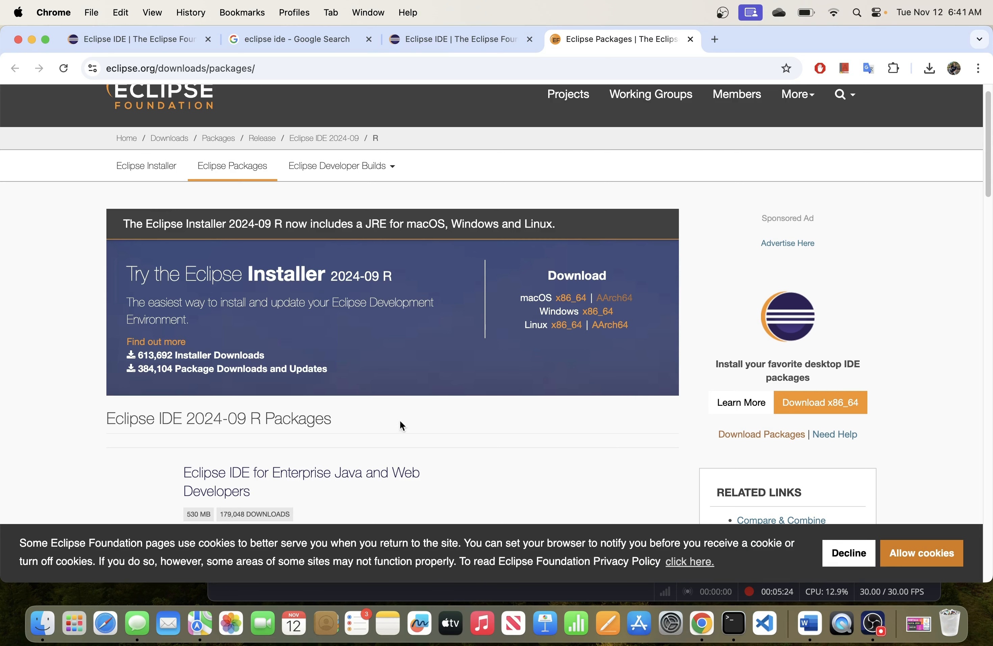
click(150, 178)
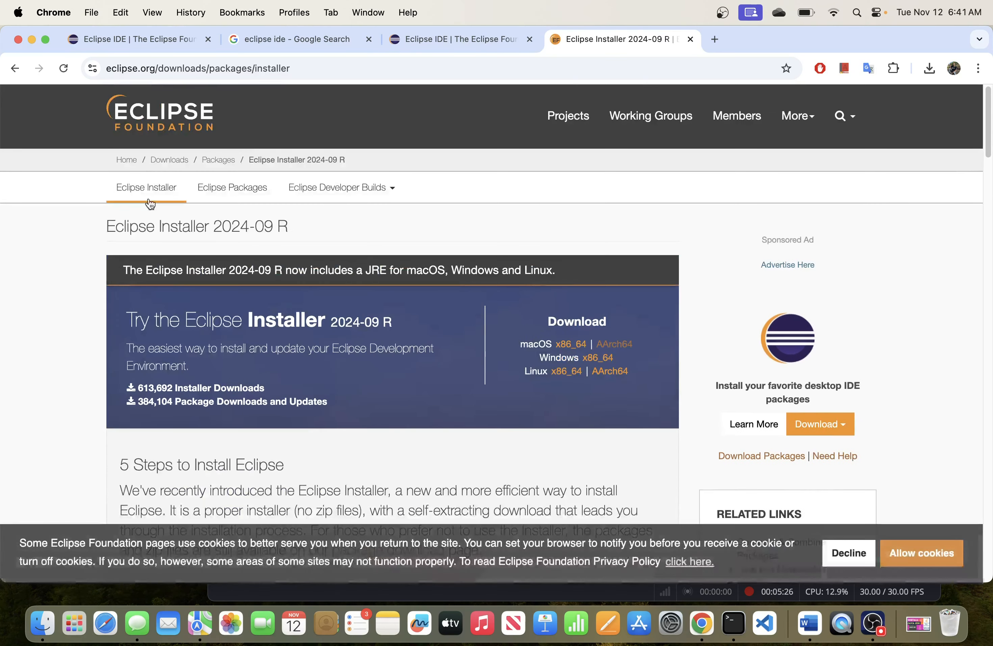
click(234, 189)
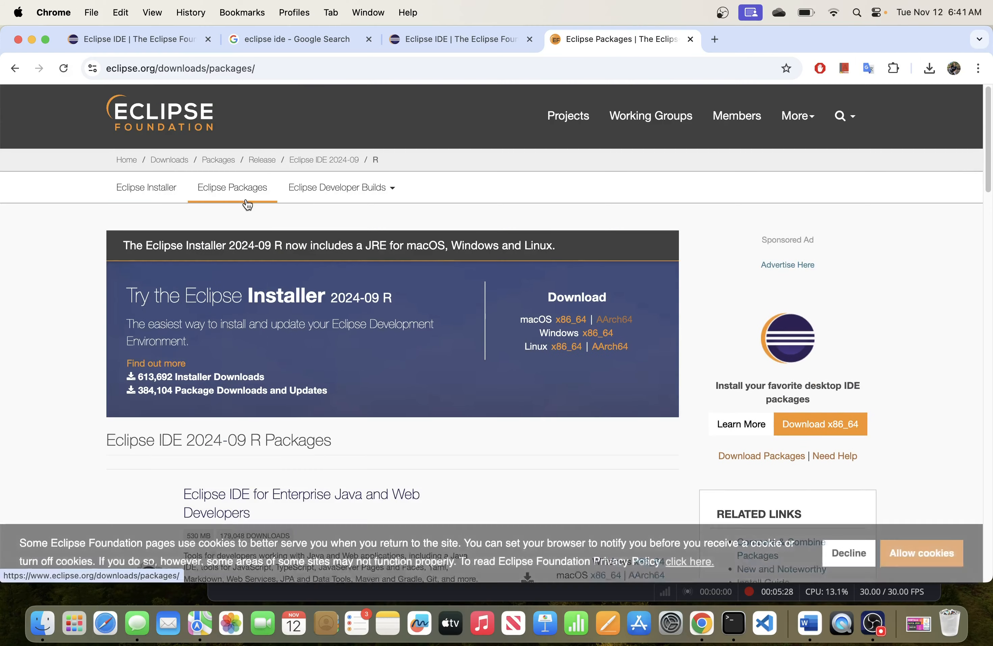
click(356, 196)
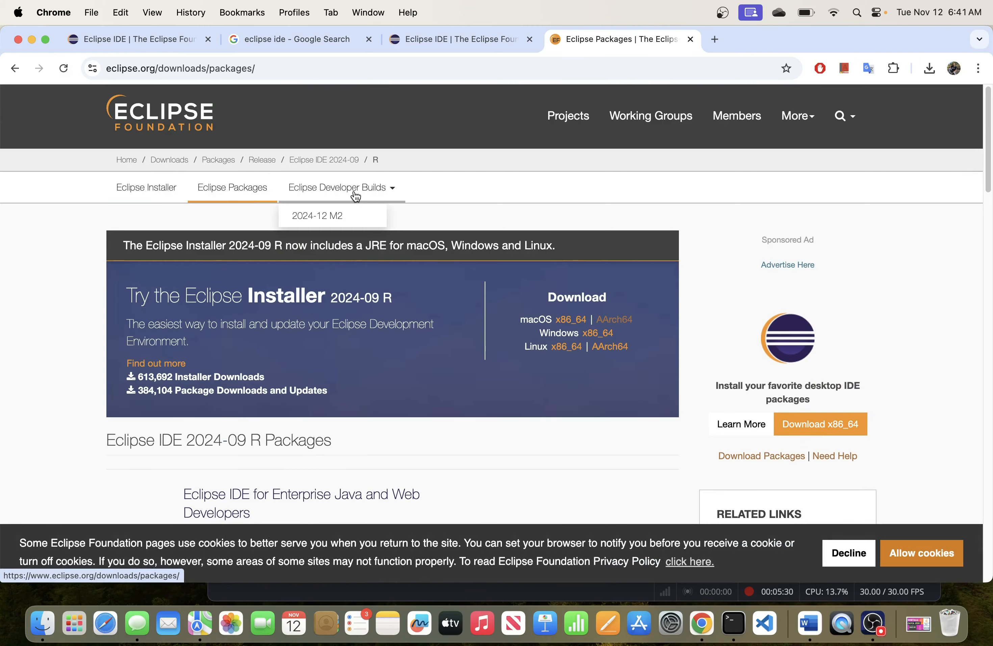
click(132, 193)
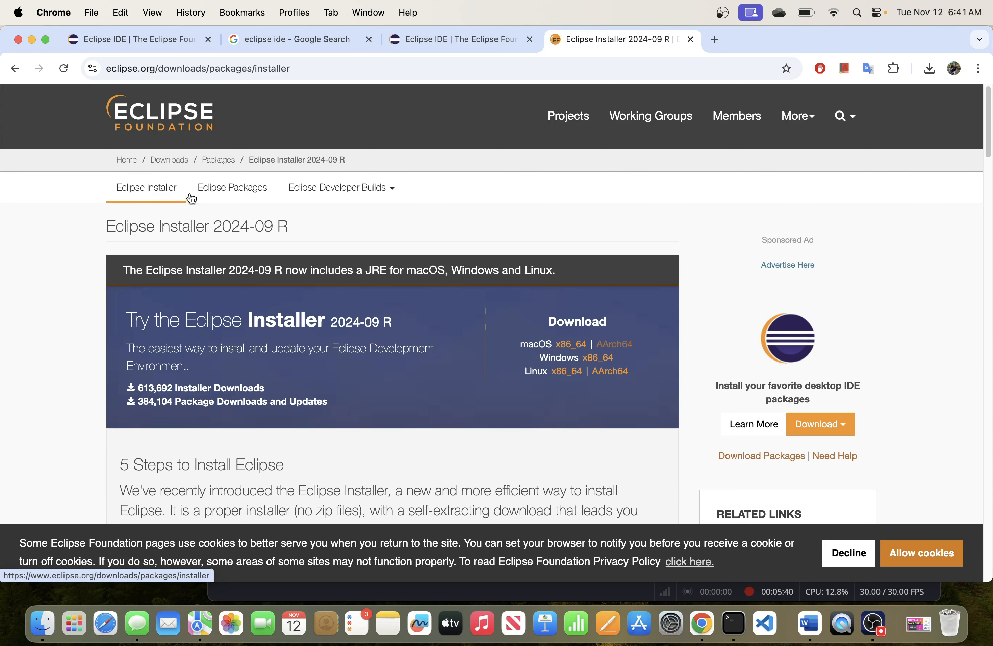
click(228, 197)
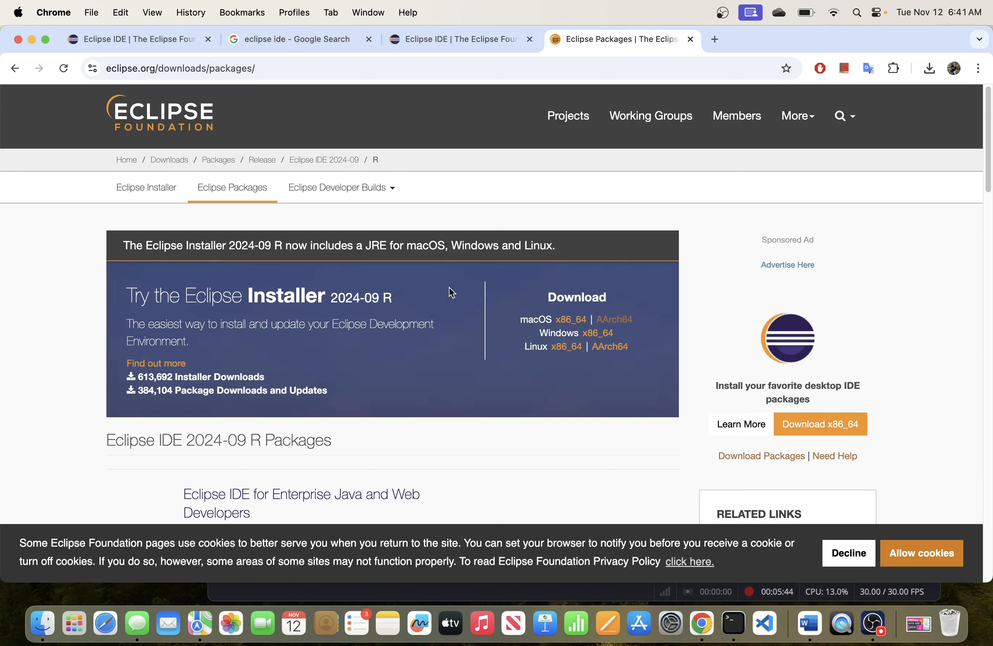
click(146, 196)
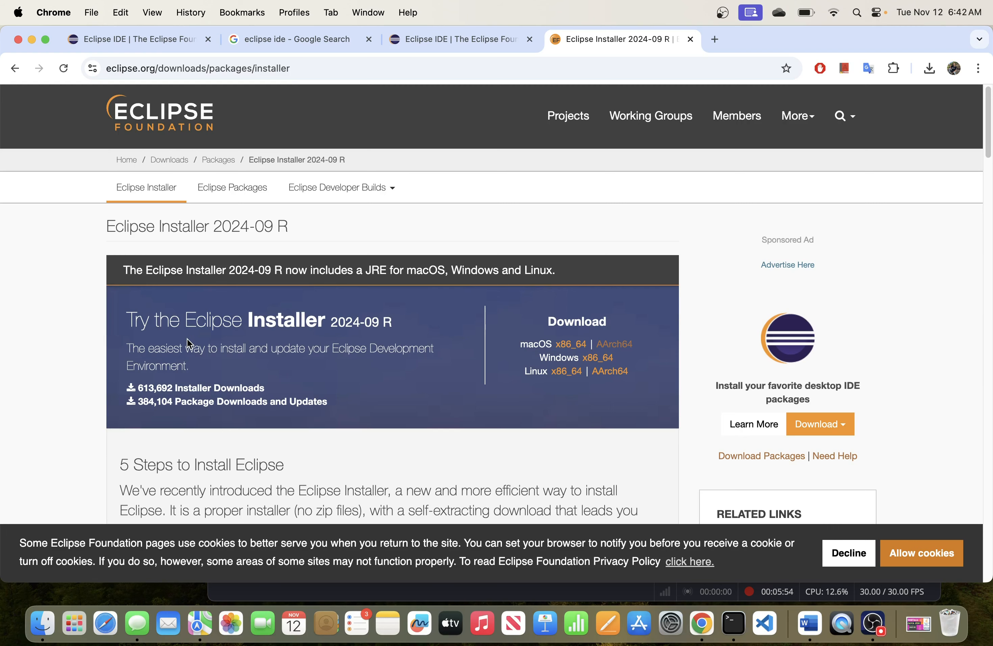
Step: Examine the installation instructions on the Eclipse Installer page, especially the packages offered under "Select the package to install"
scroll(258, 398, down, 20)
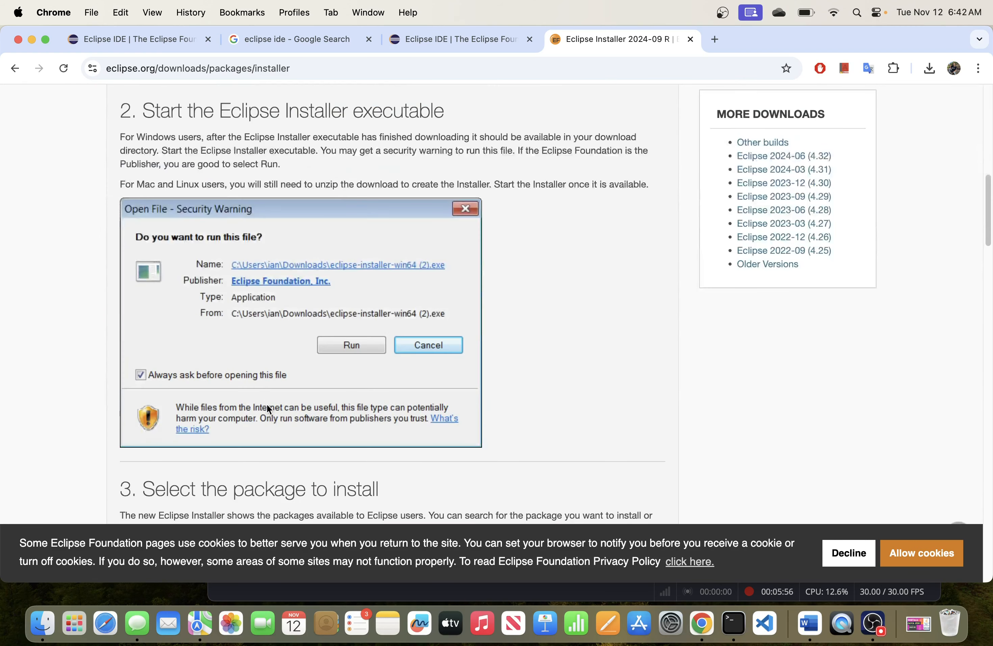
scroll(268, 409, down, 5)
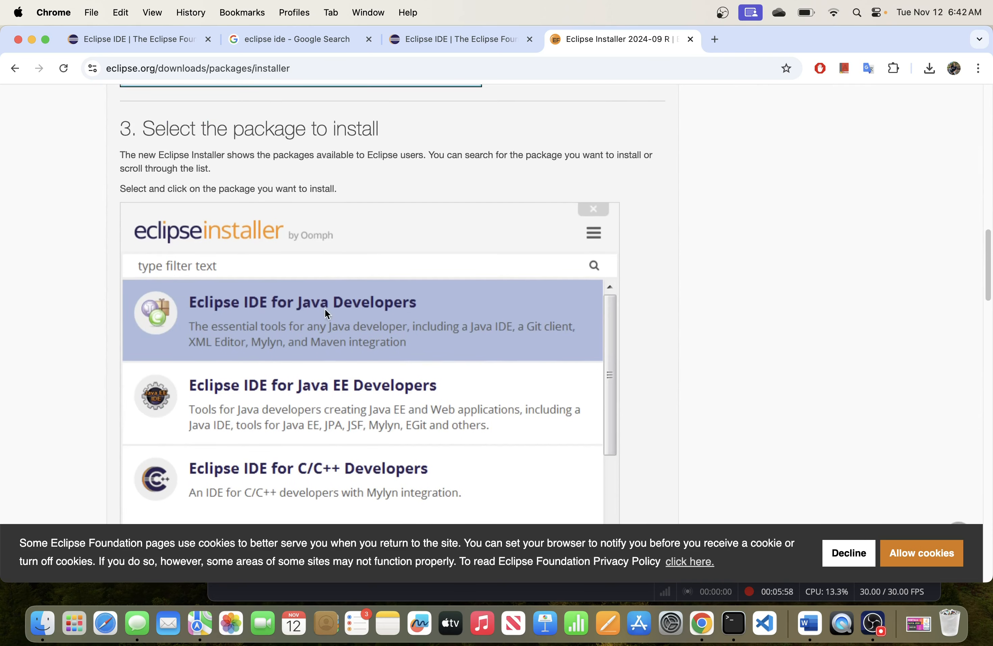
scroll(292, 371, down, 4)
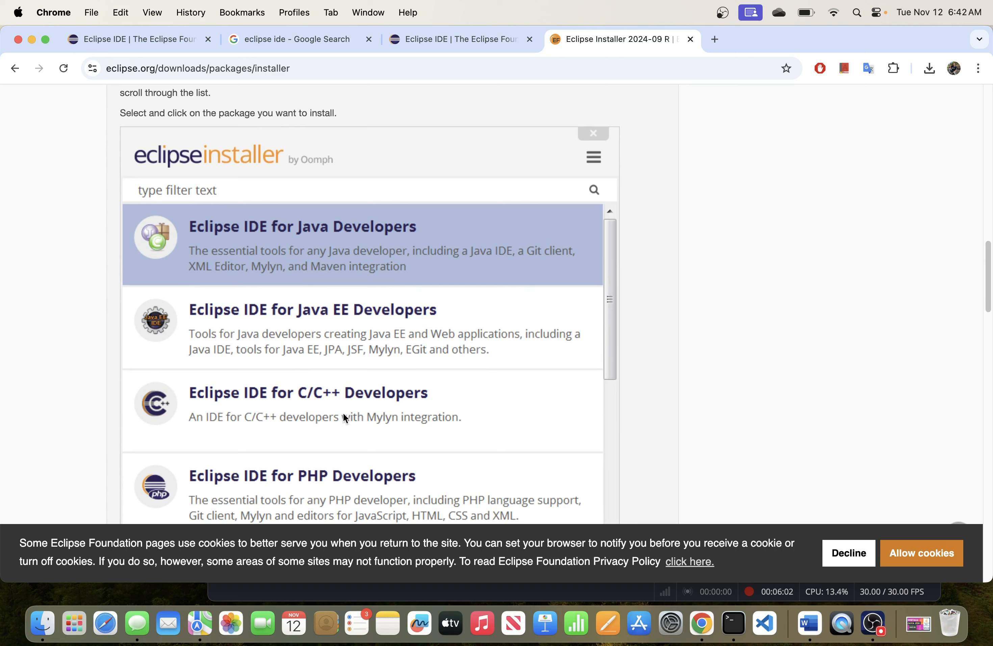
scroll(333, 433, down, 10)
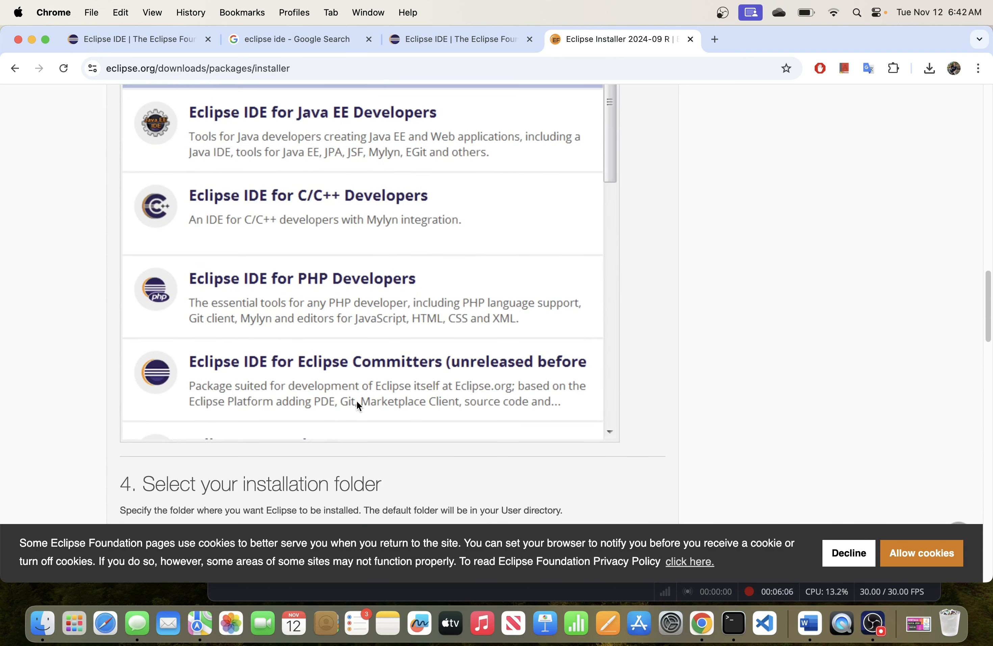
scroll(350, 400, down, 4)
scroll(349, 401, up, 5)
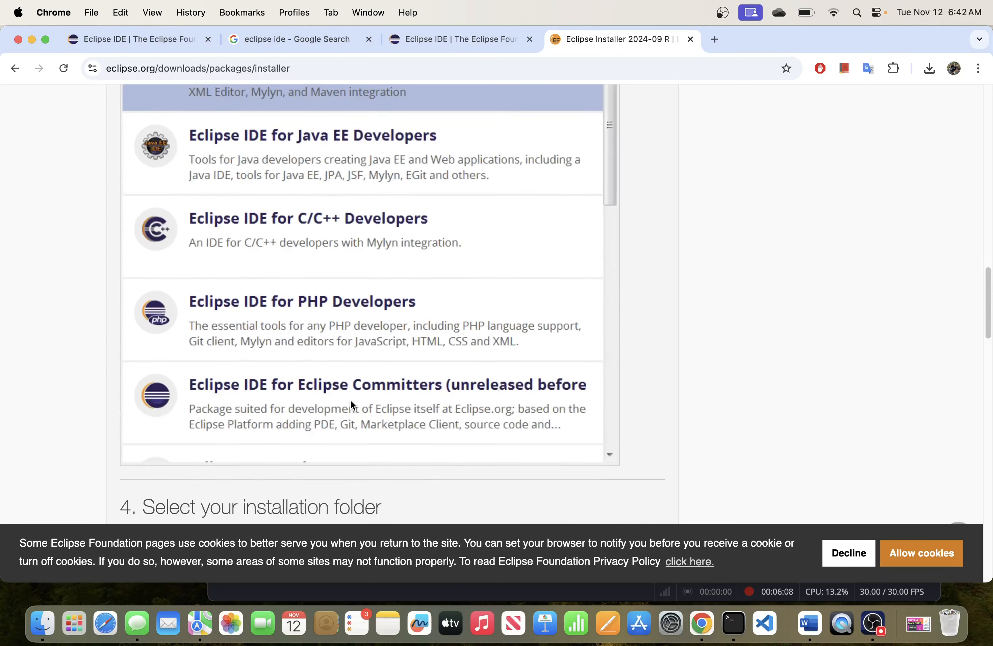
scroll(352, 404, up, 8)
scroll(349, 401, up, 9)
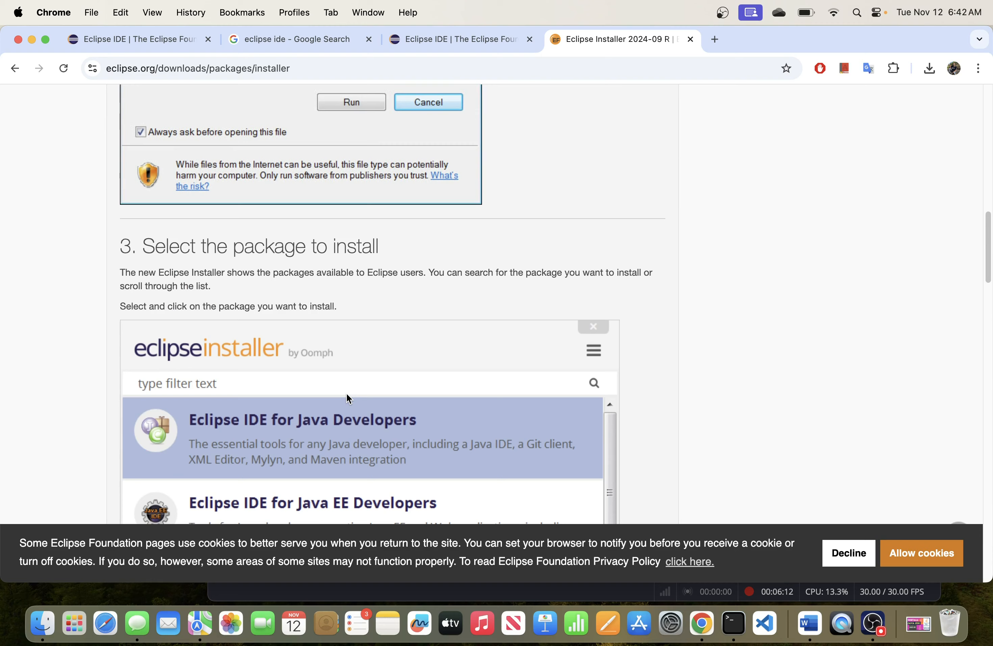
scroll(346, 392, down, 3)
scroll(345, 394, down, 1)
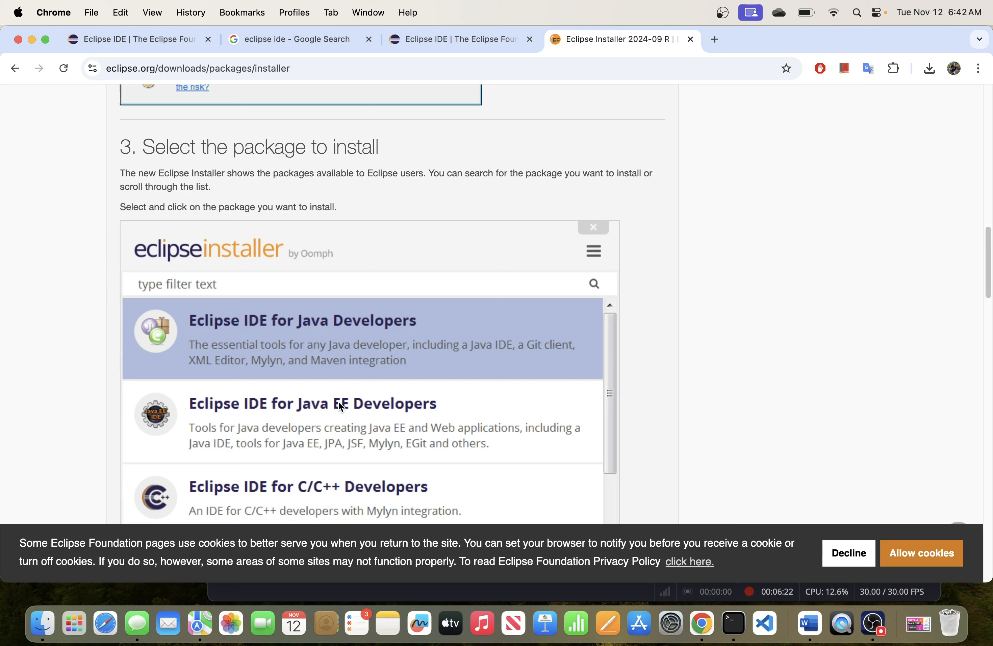
scroll(337, 398, down, 1)
scroll(335, 397, up, 15)
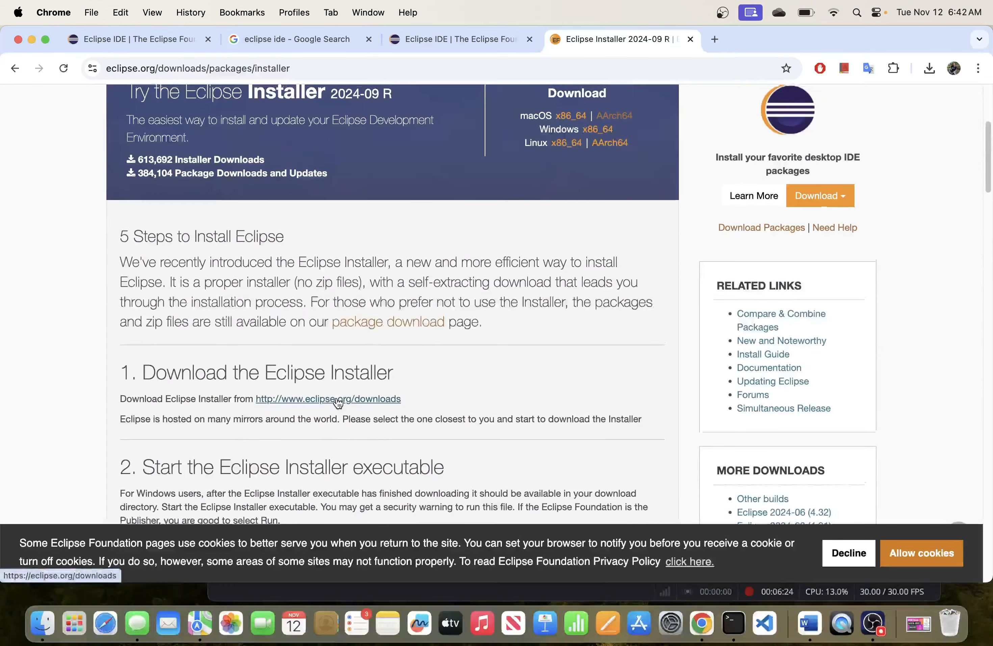
scroll(338, 401, up, 5)
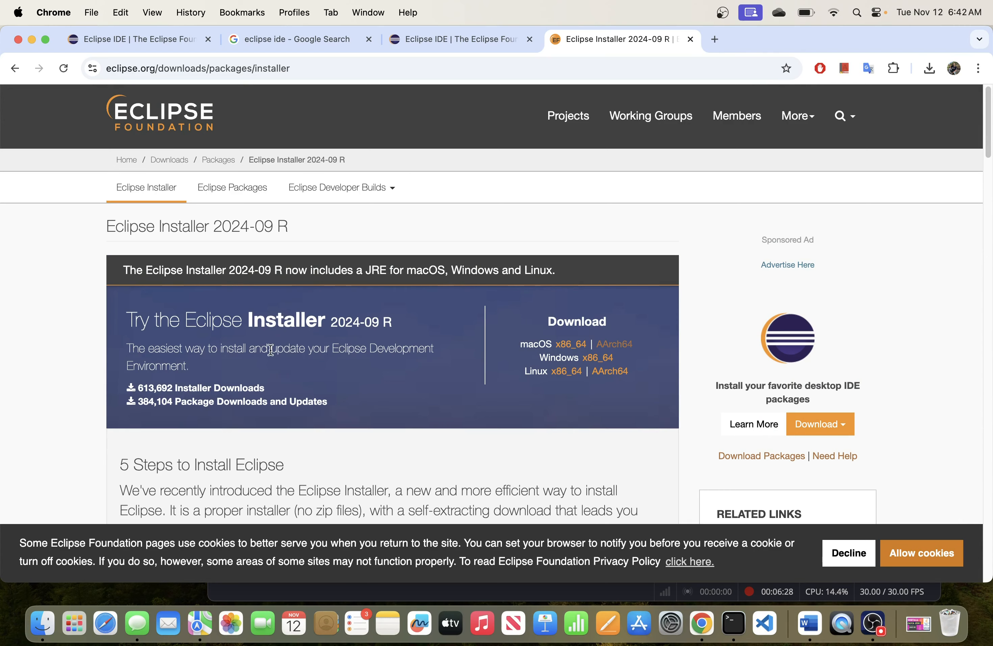
scroll(272, 380, down, 15)
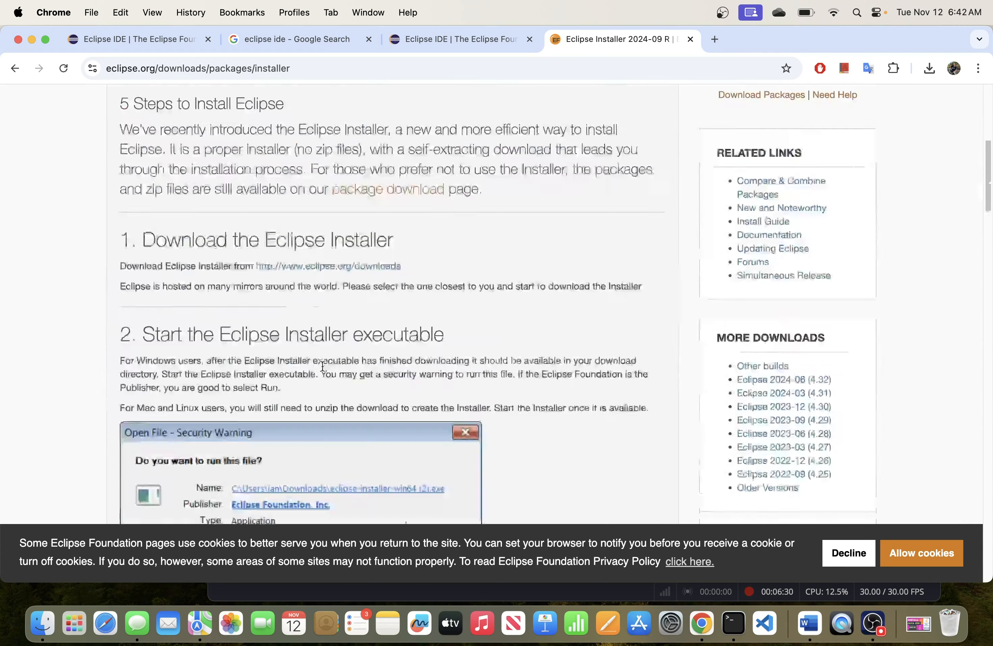
scroll(323, 368, down, 3)
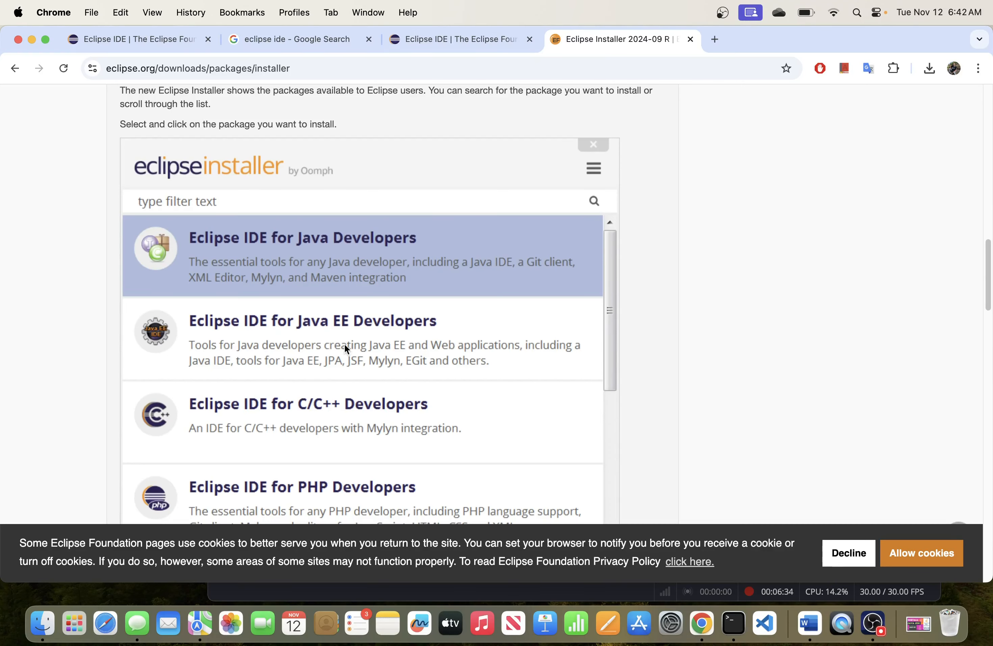
Step: Review the installation instructions on the Eclipse Installer page once more, finishing at its download links
scroll(329, 324, up, 15)
scroll(331, 330, up, 3)
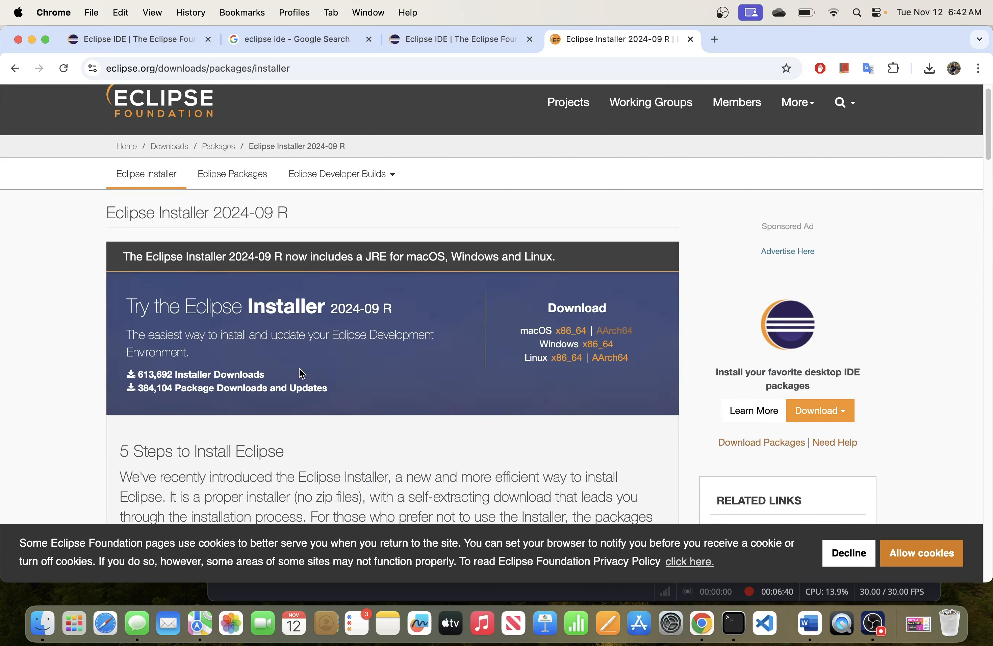
scroll(300, 369, down, 10)
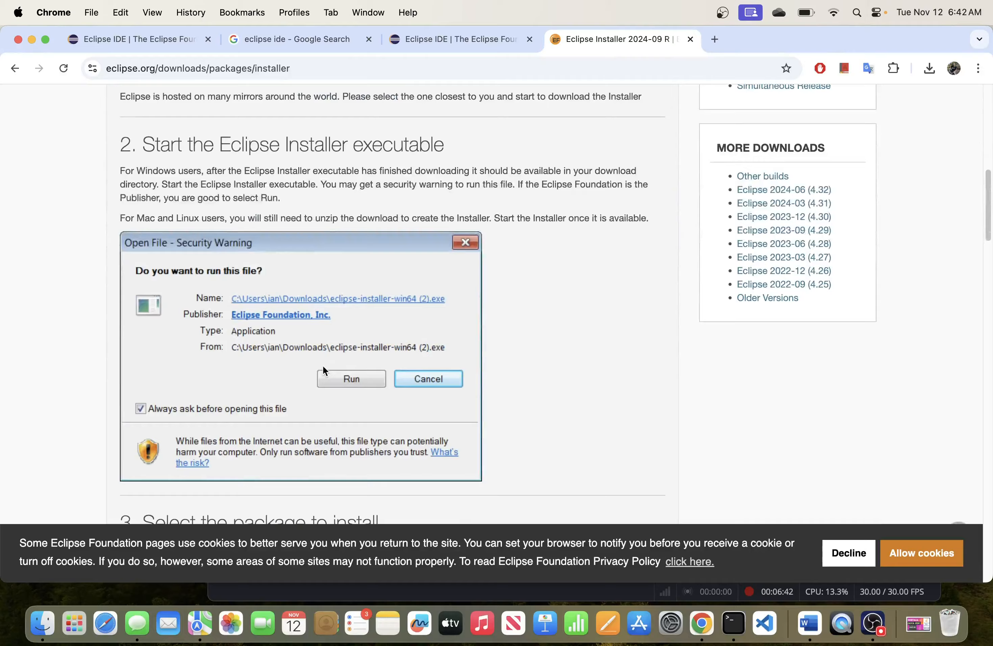
scroll(323, 369, down, 8)
scroll(276, 296, up, 15)
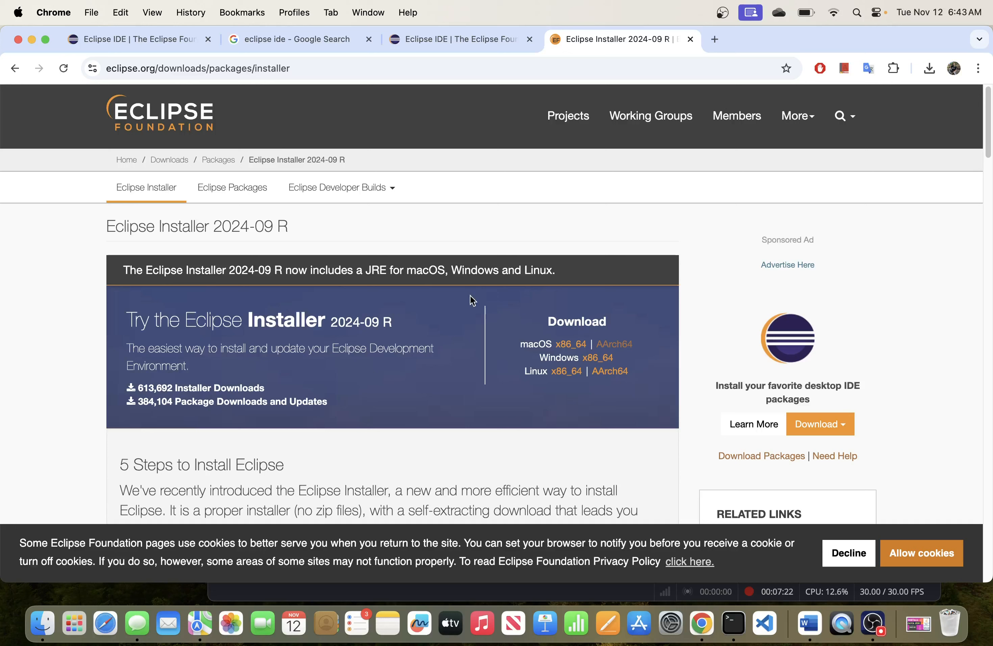
Step: Check which chip the Mac has in the About This Mac information and close that window
click(17, 13)
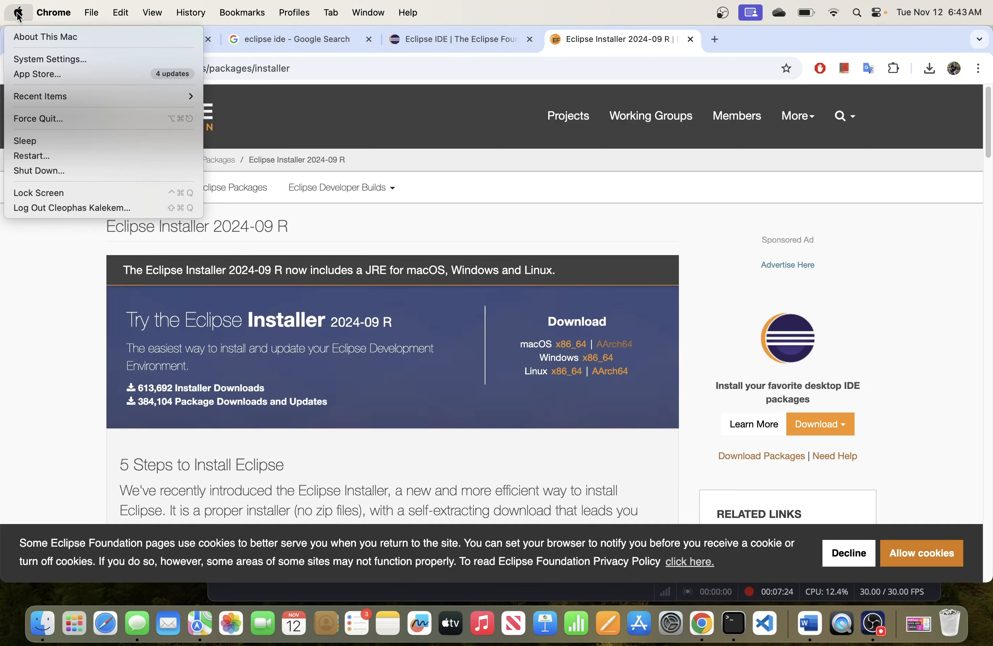
click(31, 38)
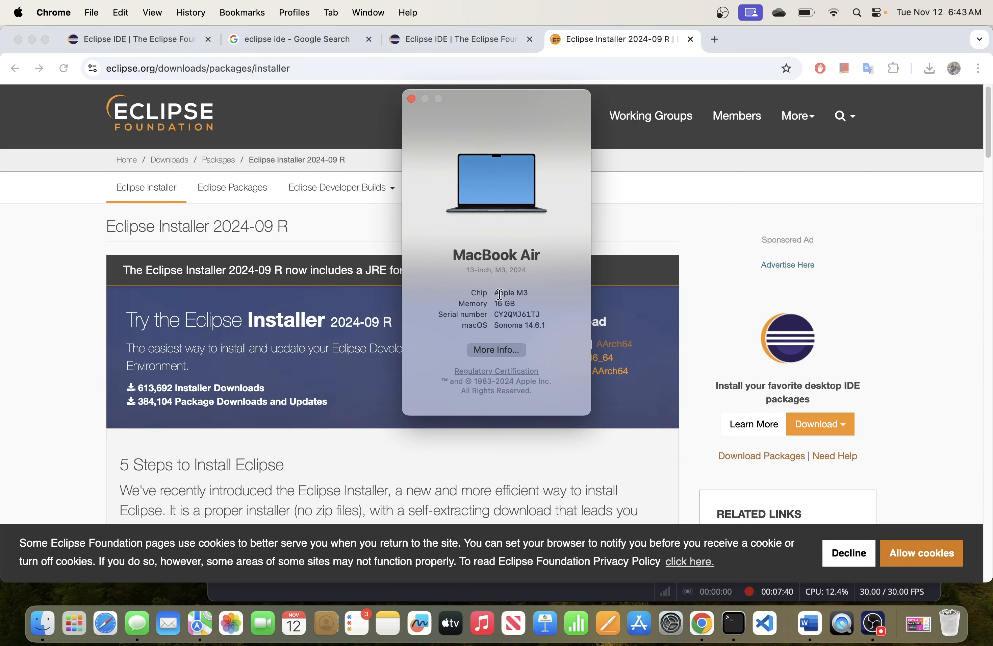
click(411, 99)
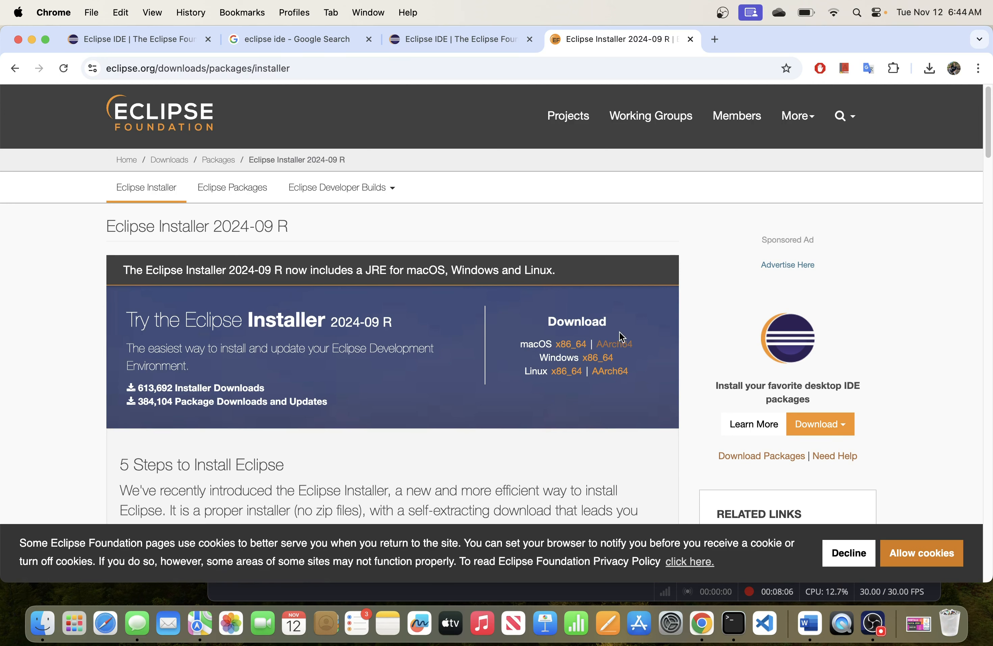
Step: Open the macOS AArch64 installer link in a new tab and download eclipse-inst-jre-mac-aarch64.dmg from there
right_click(623, 345)
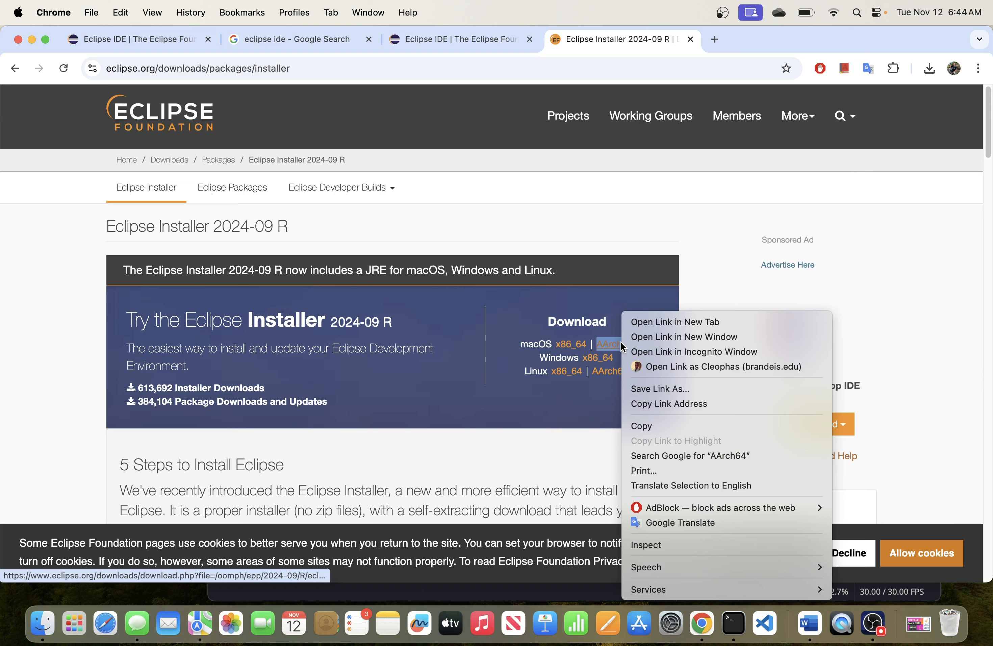
click(640, 325)
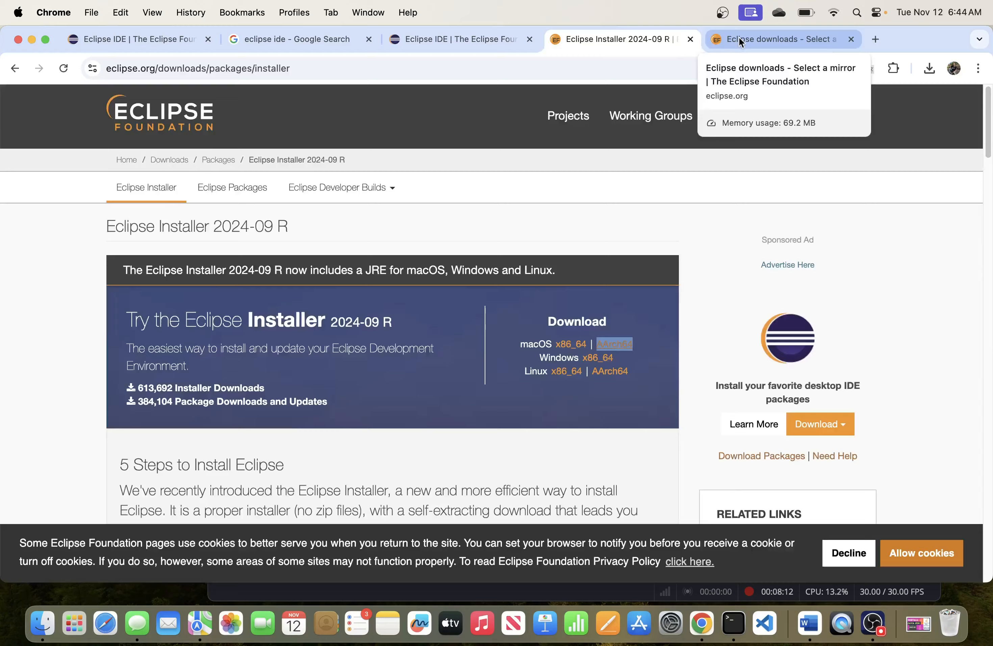
click(738, 37)
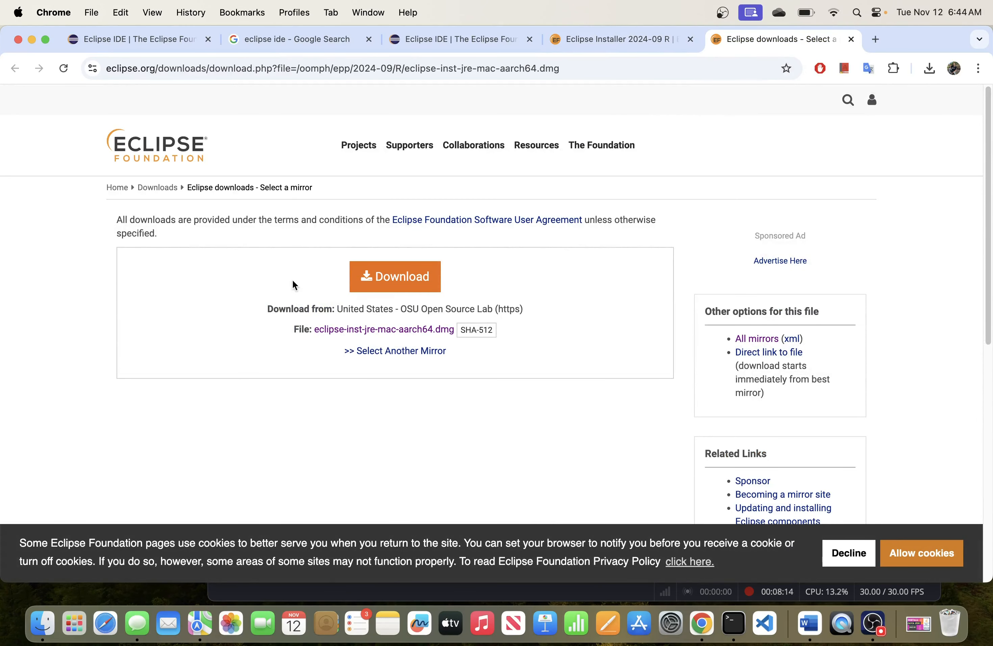
click(397, 280)
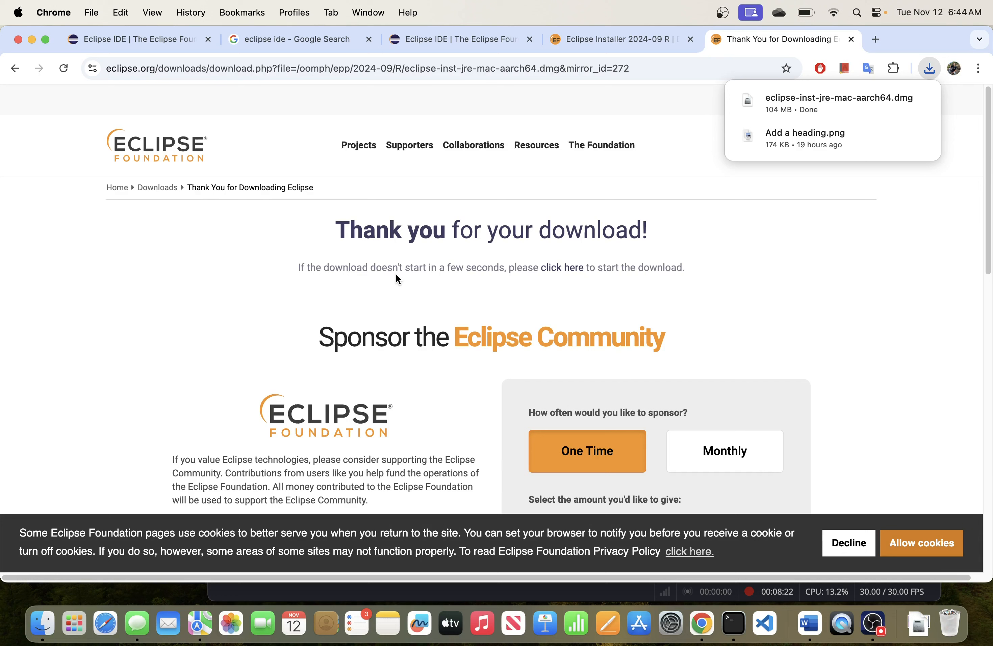
Step: Show the downloaded eclipse-inst-jre-mac-aarch64.dmg in Finder, open it and launch Eclipse Installer, allowing the downloaded app to open
mouse_move(876, 106)
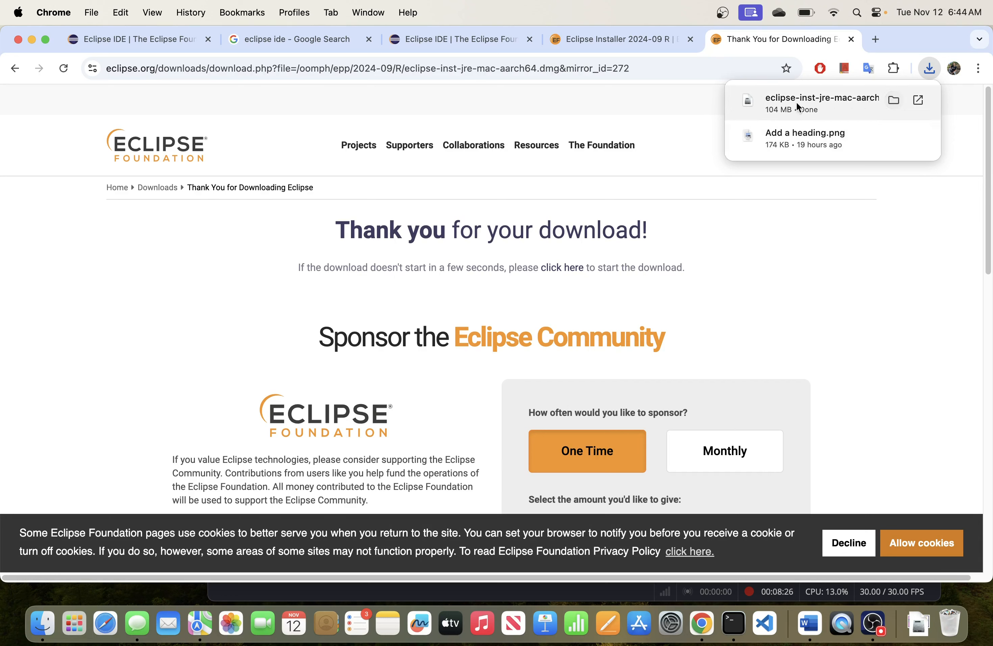
click(892, 101)
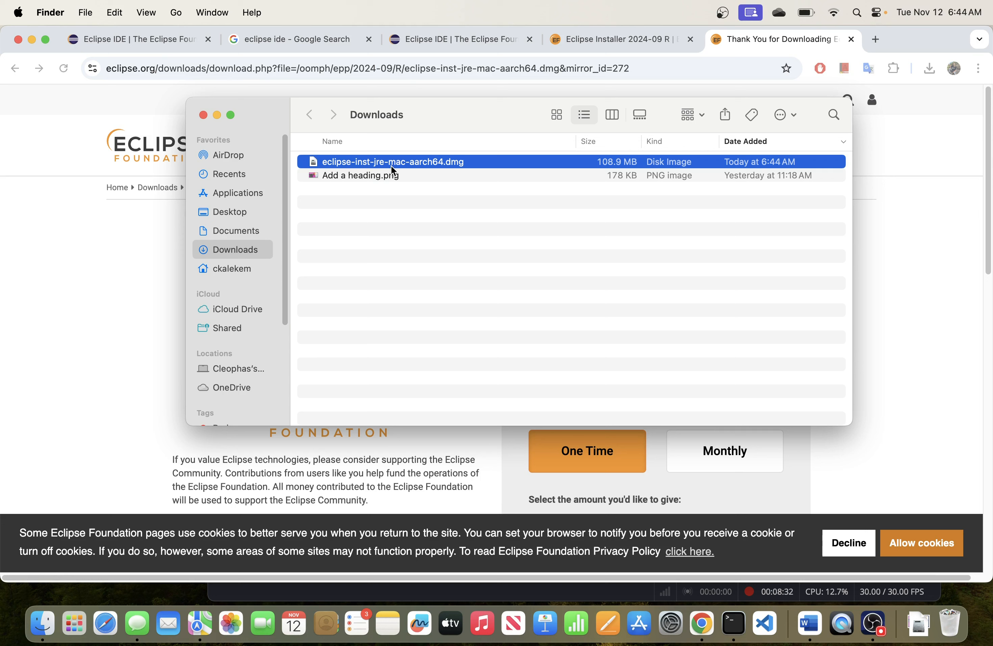
double_click(432, 164)
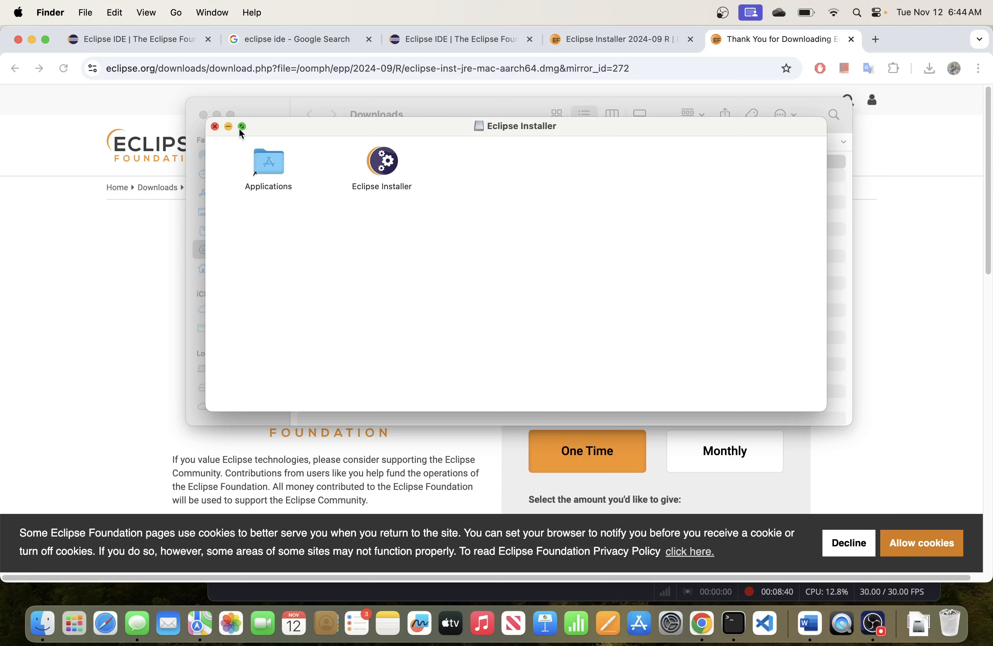
double_click(384, 164)
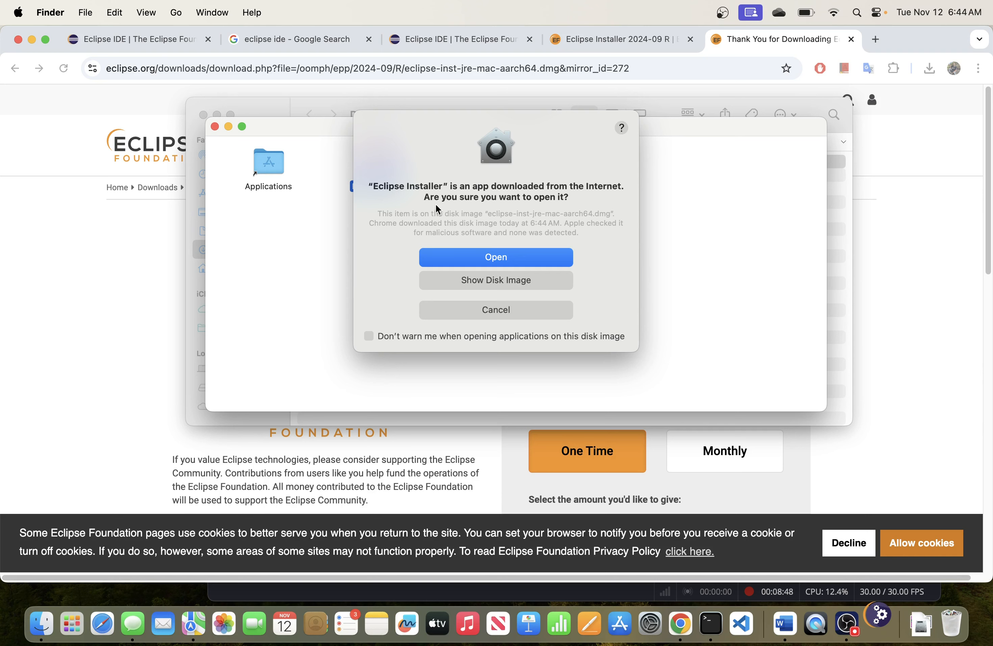
click(512, 257)
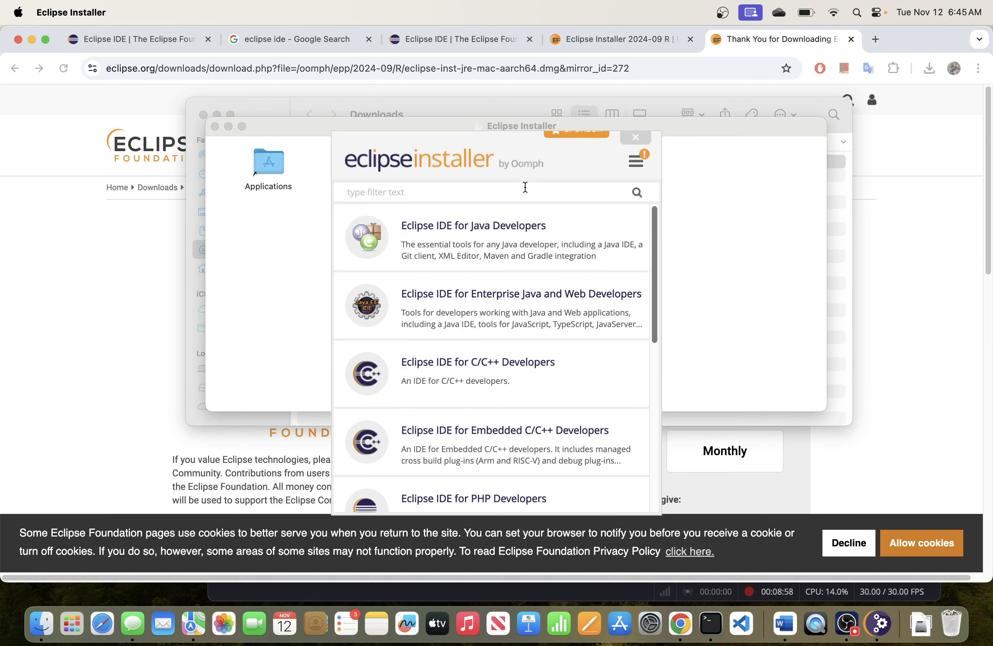
Step: Look through the full list of Eclipse IDE packages offered in the Eclipse Installer
scroll(495, 341, down, 3)
scroll(496, 341, down, 5)
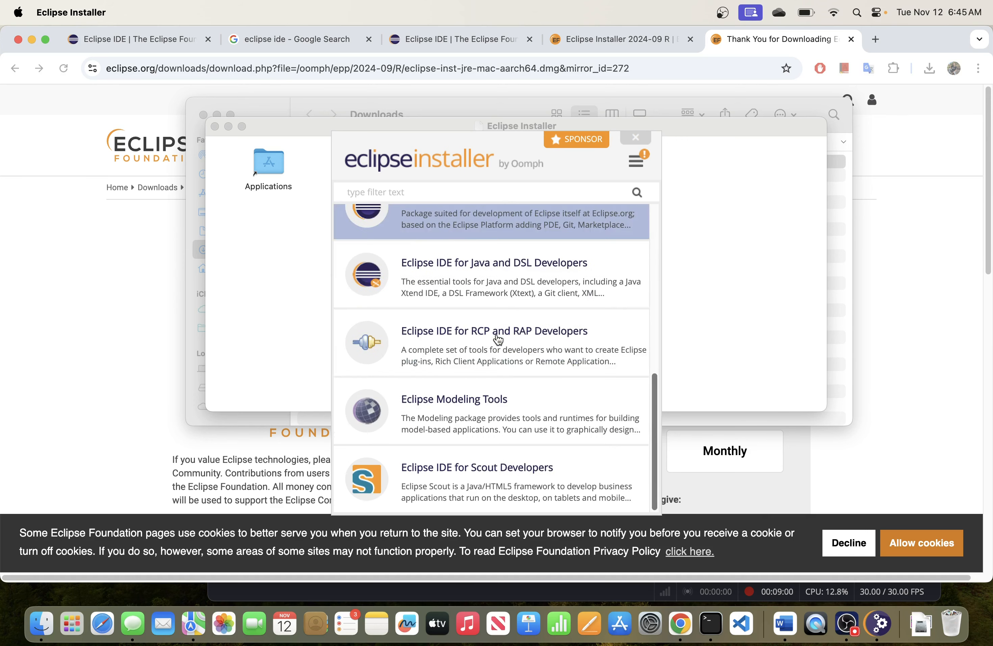
scroll(498, 341, up, 8)
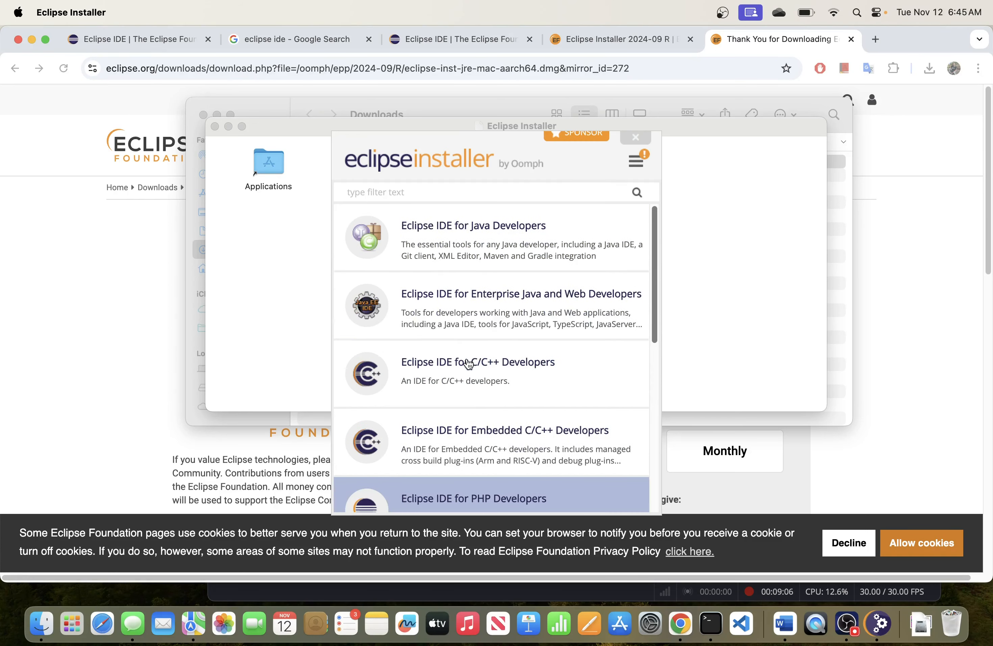
scroll(468, 369, down, 5)
scroll(468, 363, up, 3)
scroll(468, 363, up, 3)
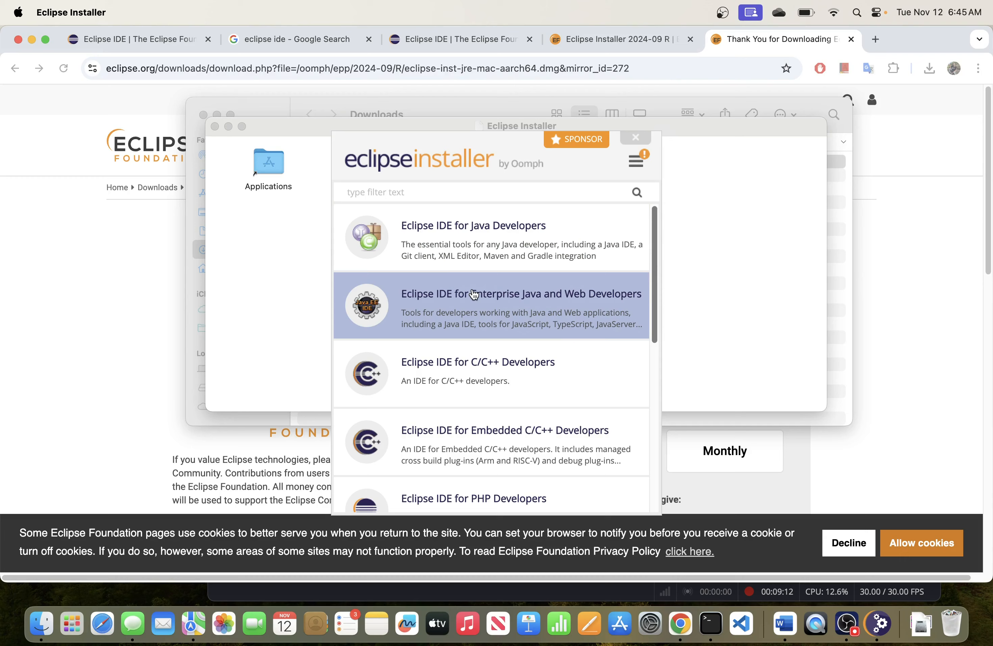
scroll(472, 290, down, 5)
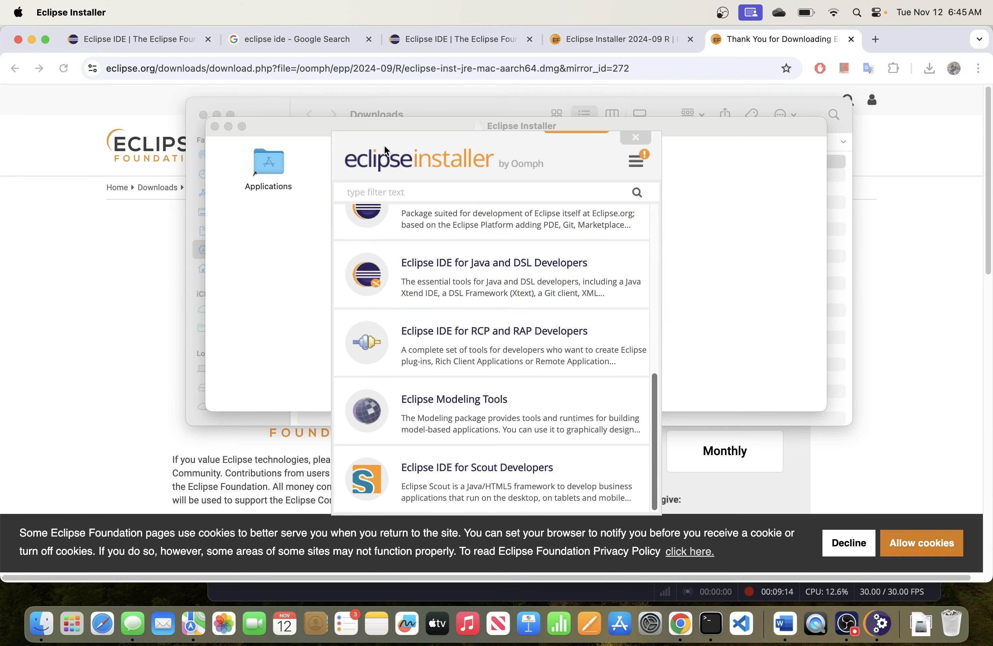
scroll(494, 356, up, 10)
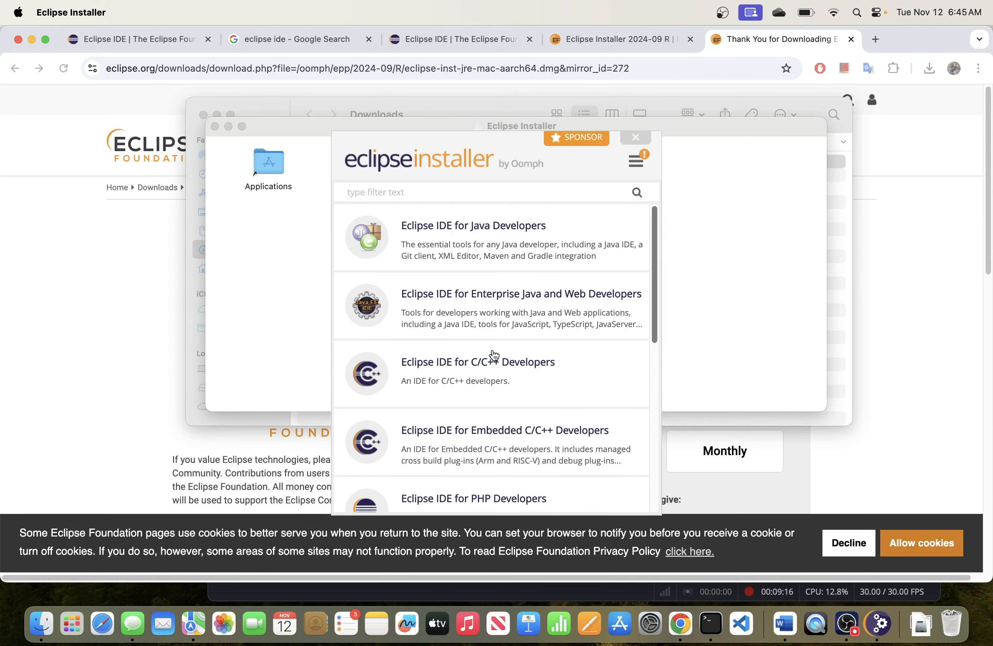
scroll(494, 356, down, 10)
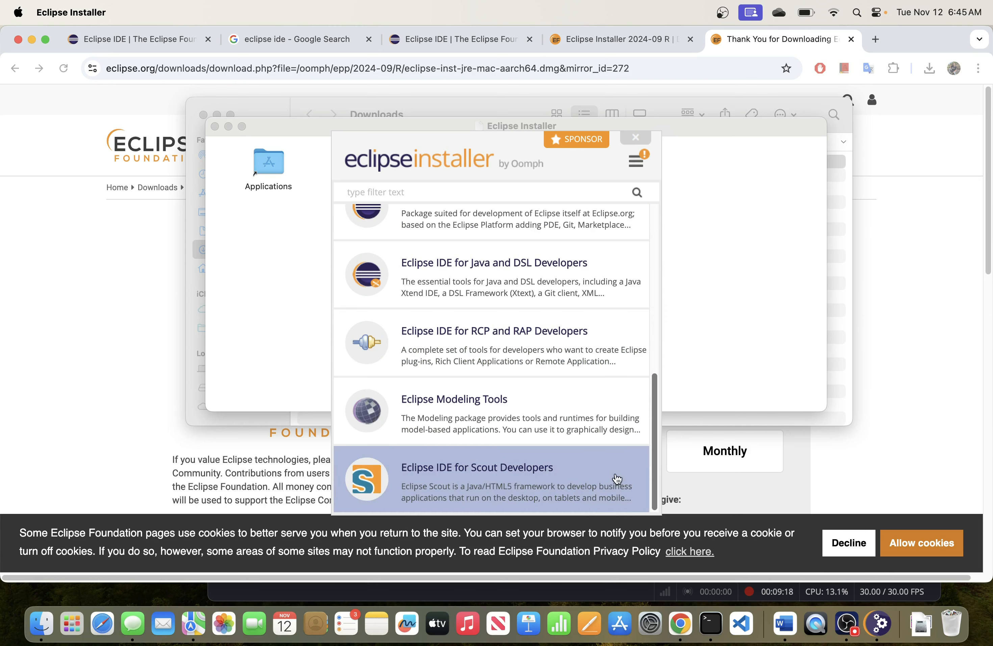
Step: Enlarge the Eclipse Installer window and read the fuller package descriptions, returning to Eclipse IDE for Java Developers
drag(661, 515, 989, 567)
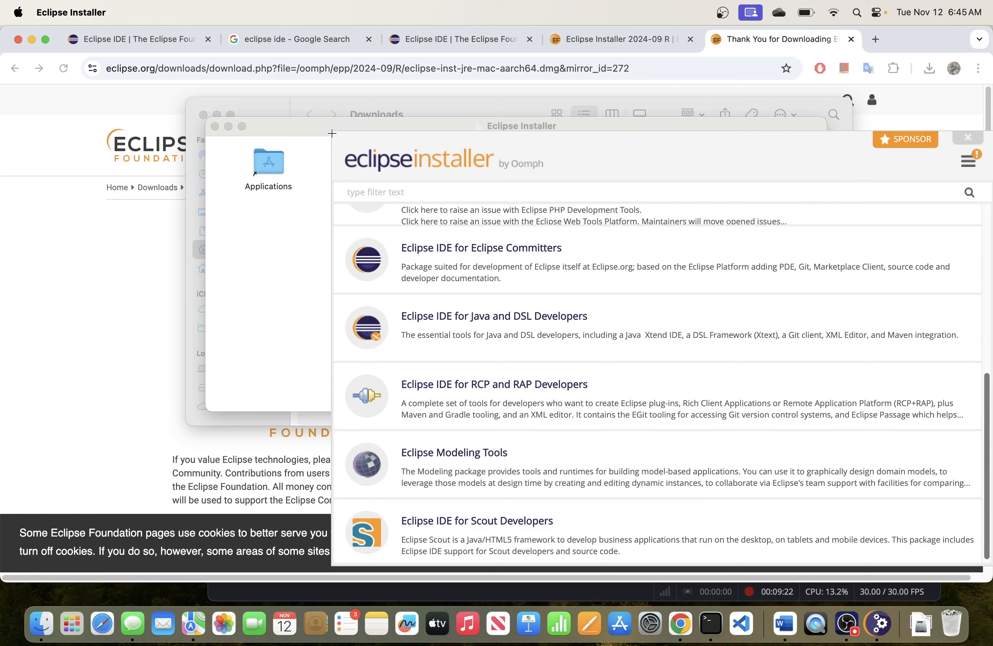
drag(332, 134, 106, 203)
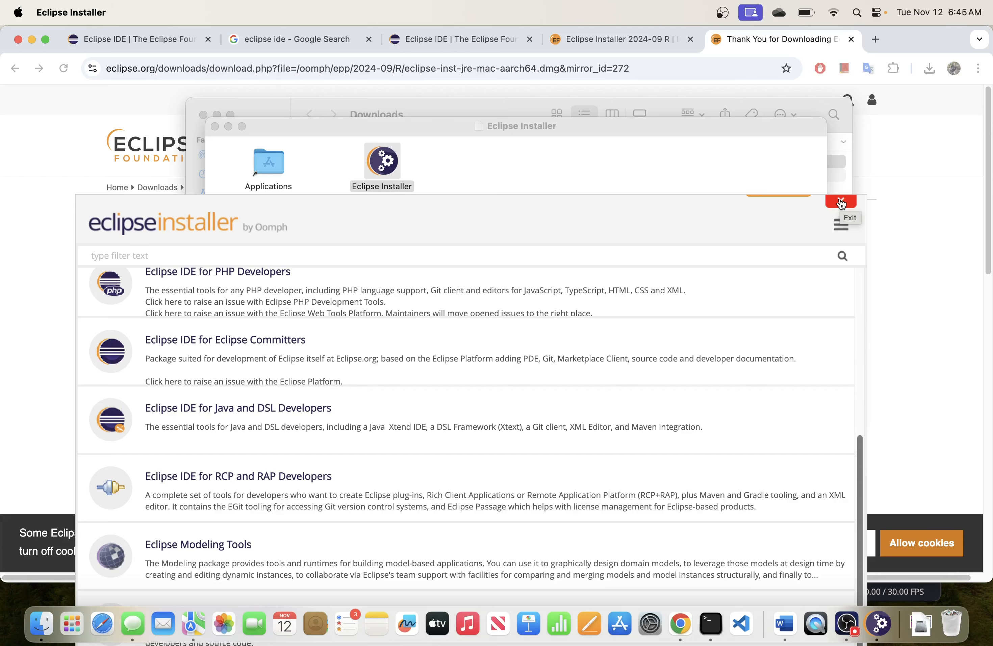
scroll(440, 373, up, 5)
scroll(440, 369, up, 2)
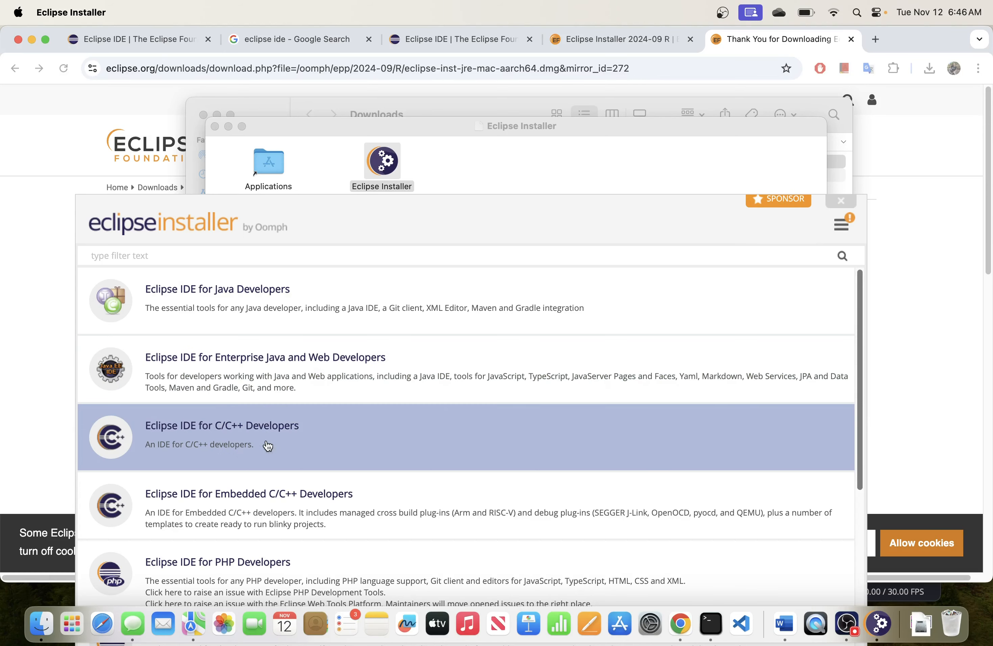
scroll(302, 442, down, 2)
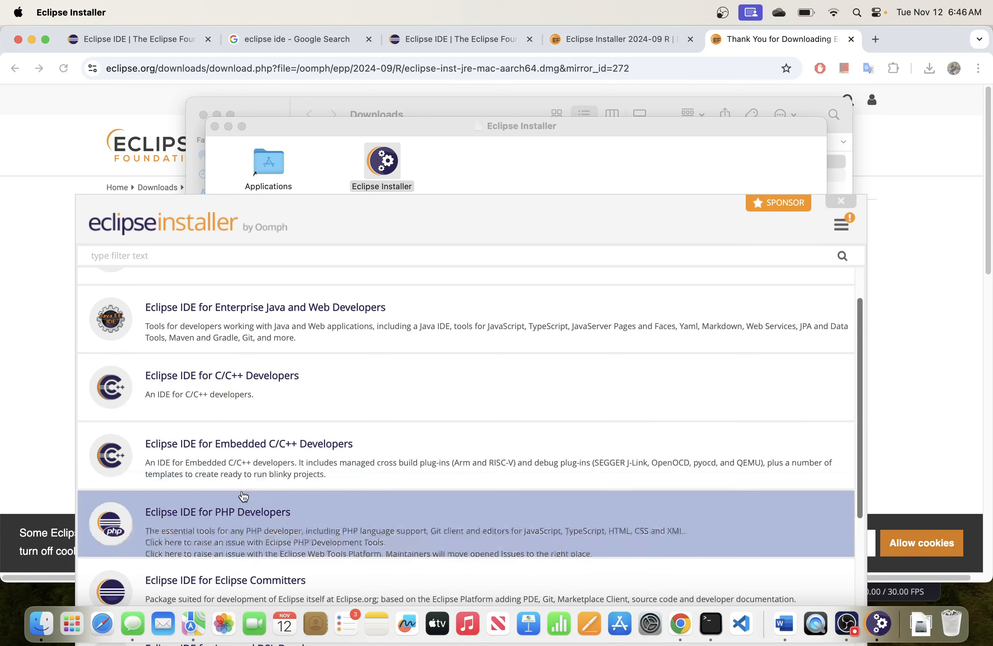
scroll(252, 488, down, 5)
scroll(252, 488, up, 5)
scroll(252, 488, down, 5)
scroll(251, 489, up, 5)
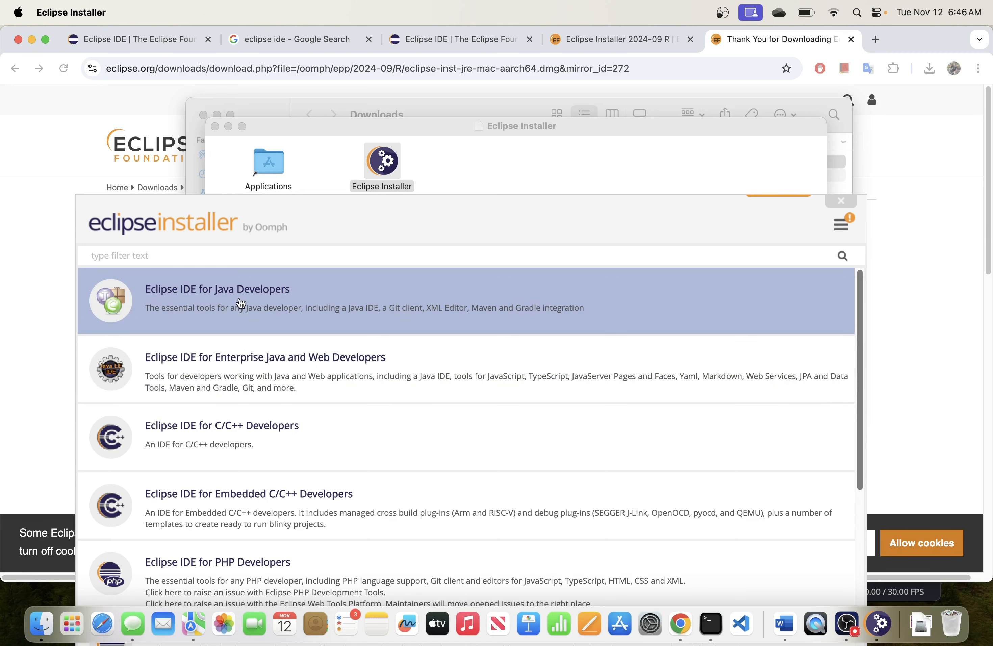
Step: Install Eclipse IDE for Java Developers using the jdk-23 Java VM and the suggested installation folder, and launch the installed IDE
click(247, 308)
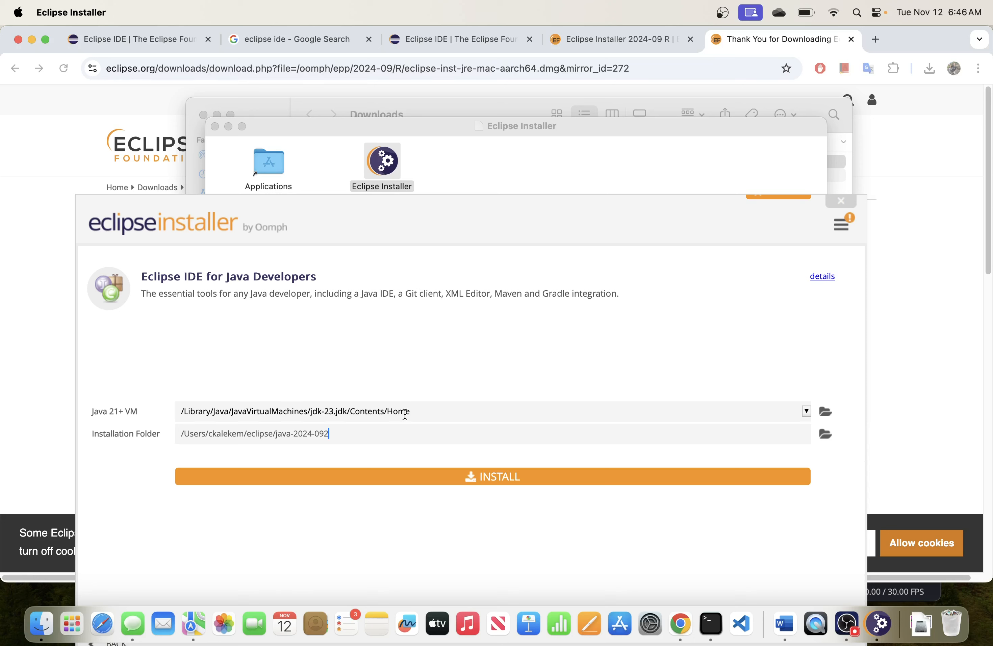
click(423, 411)
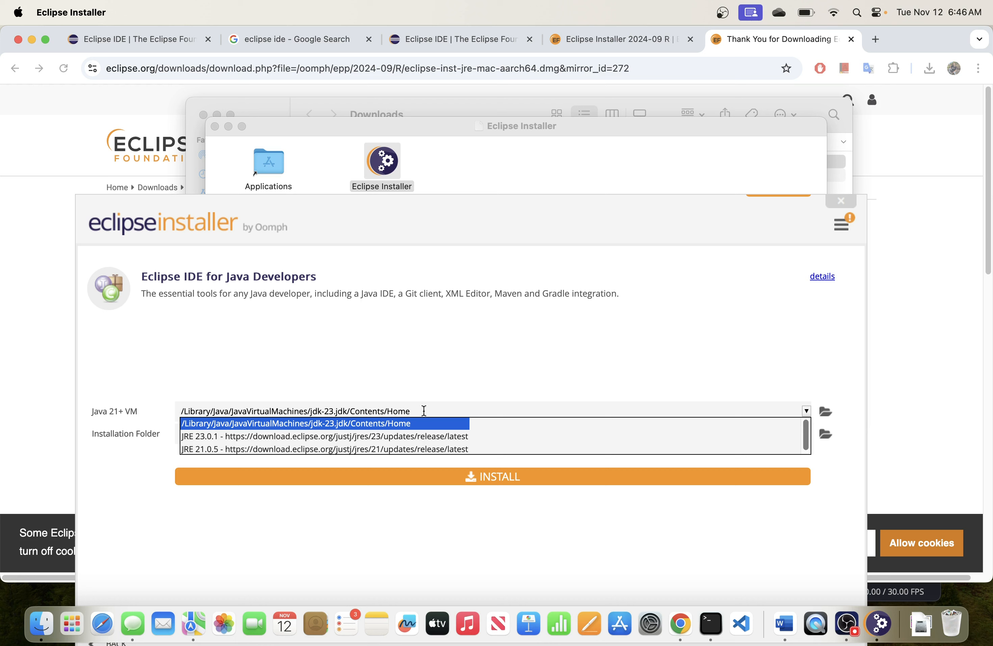
click(403, 374)
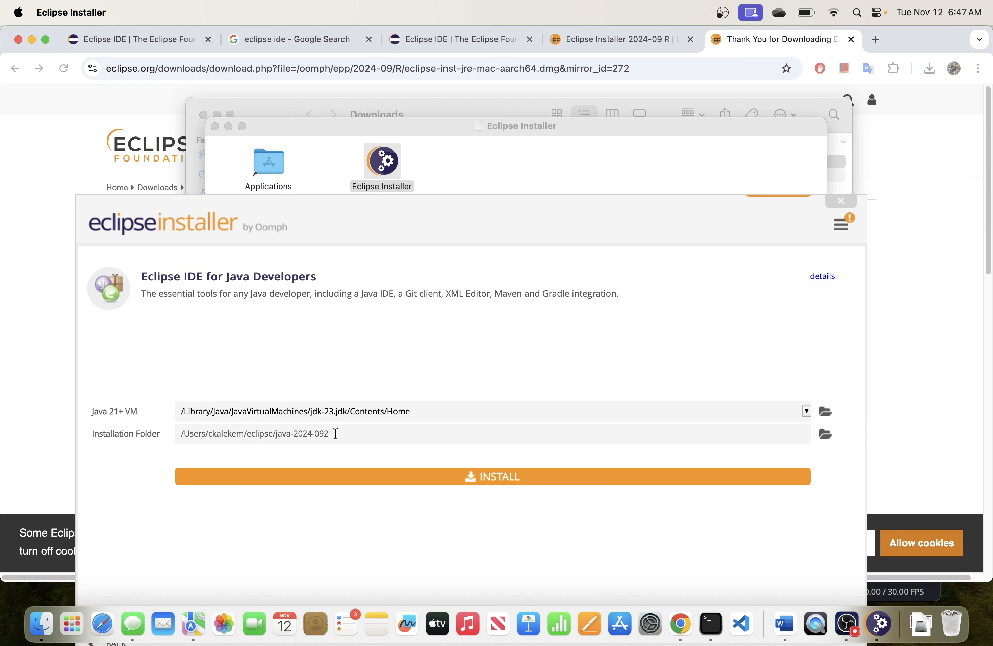
click(503, 478)
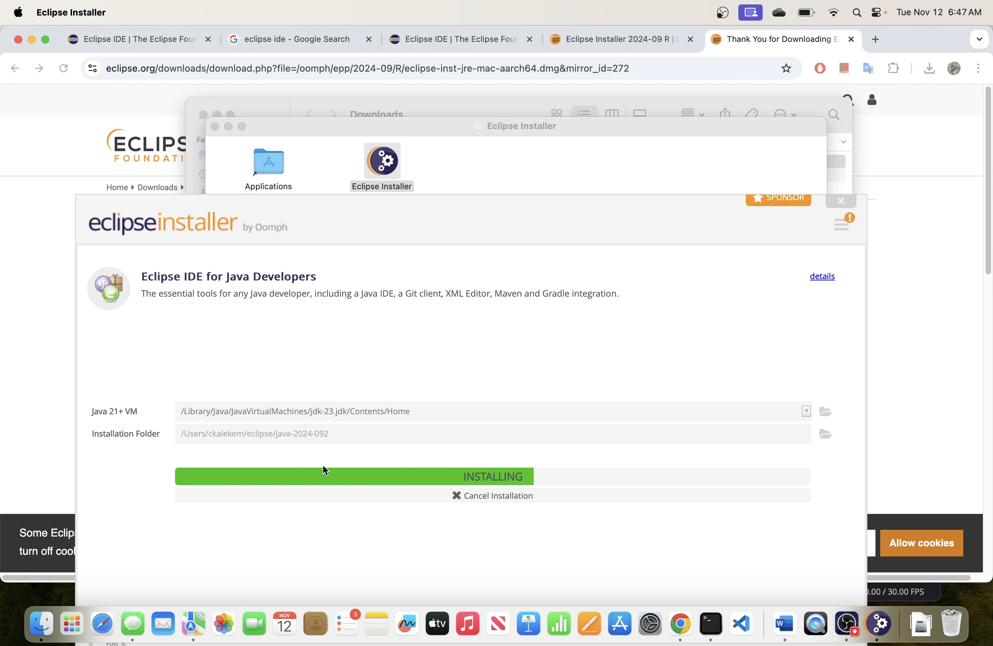
drag(294, 207, 290, 92)
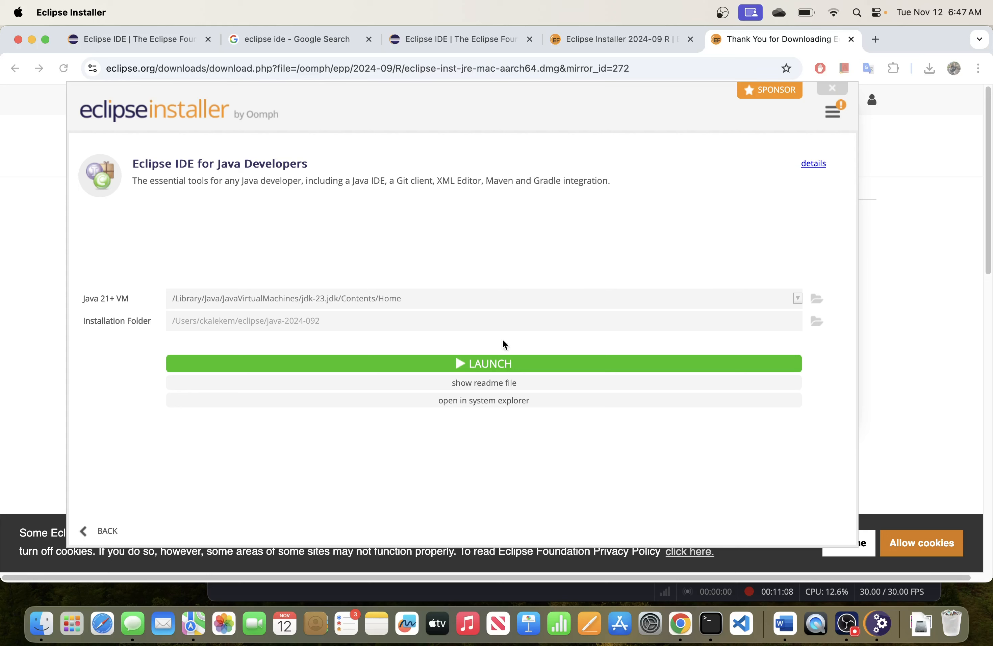
click(502, 365)
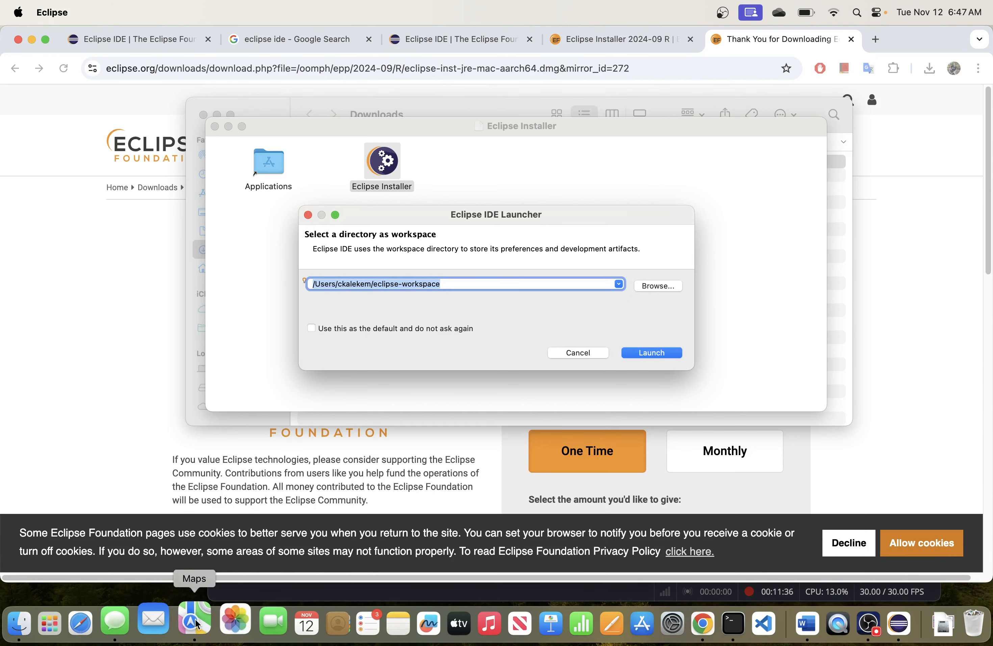
Step: Switch to Finder, copy Eclipse Installer from the disk image into the Applications folder and close the disk image window
click(78, 638)
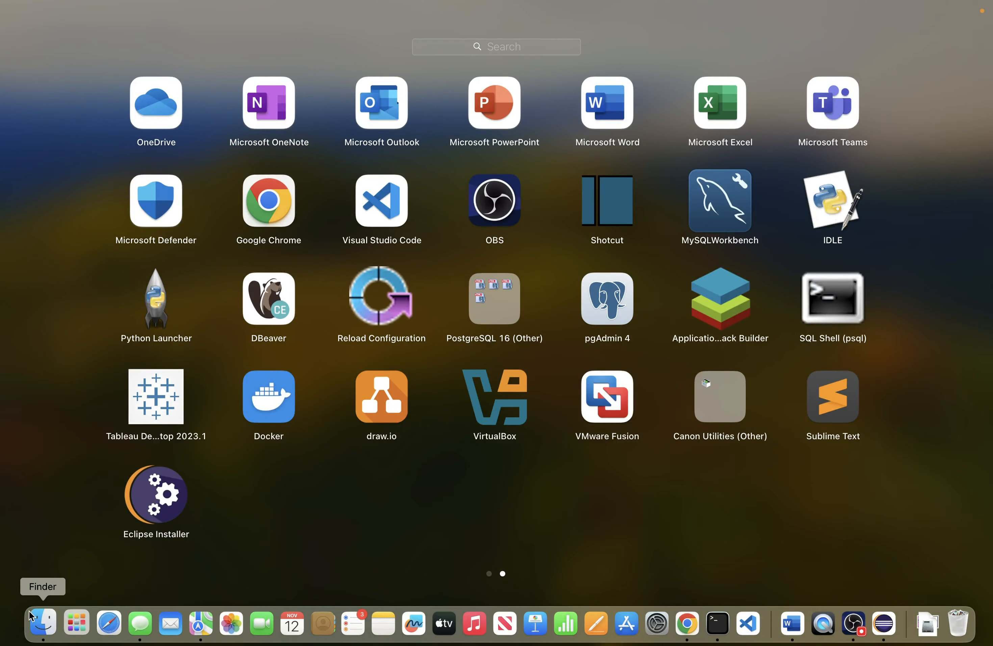
click(41, 623)
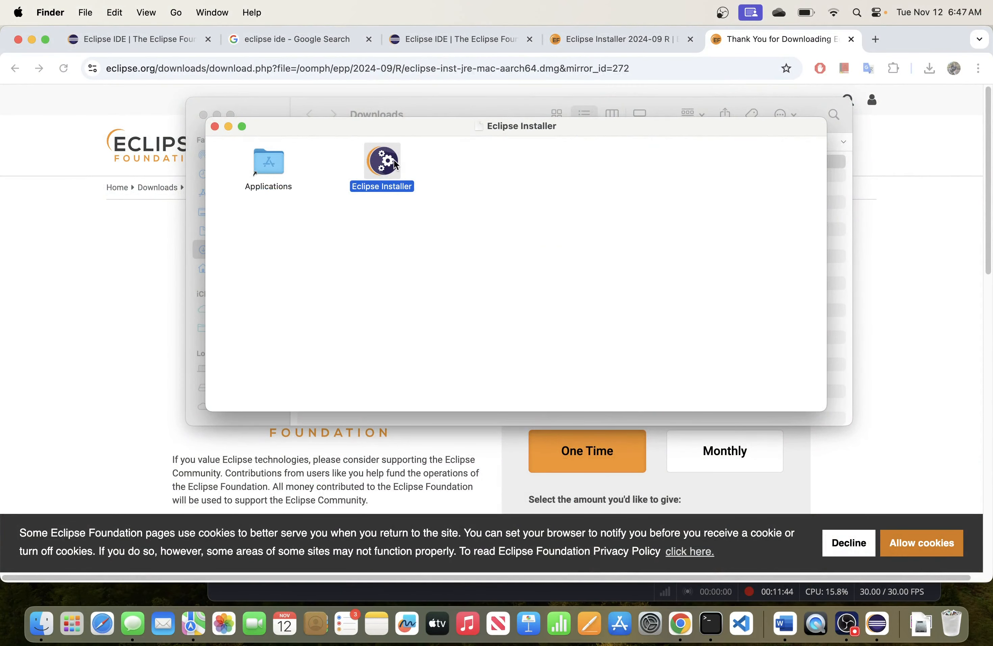
drag(390, 163, 281, 163)
click(214, 126)
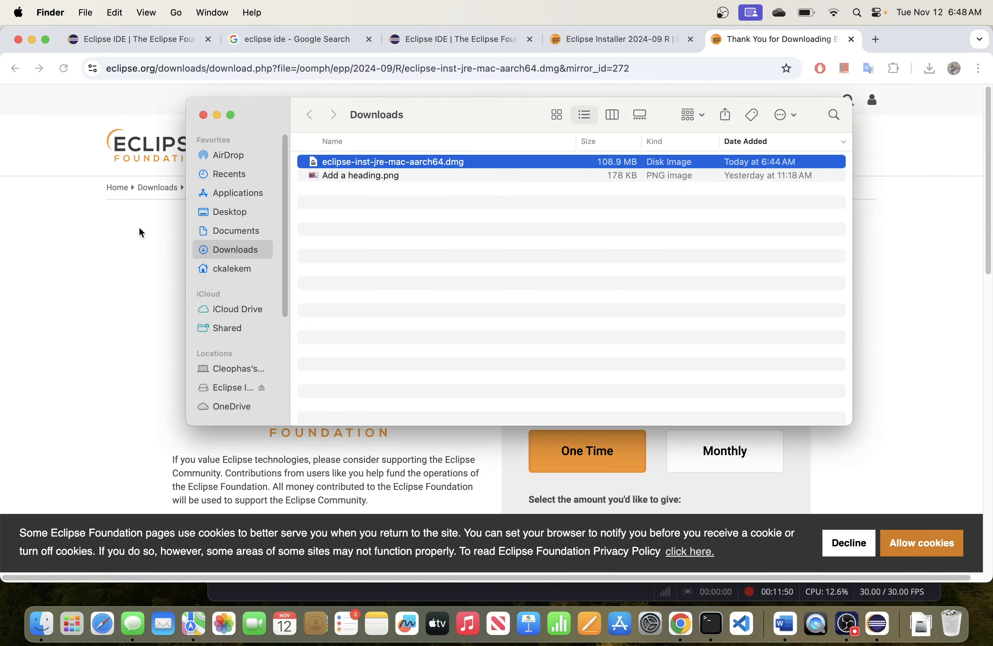
Step: Close the Downloads window and look for the installed Eclipse app in Finder's Applications folder and in Launchpad
click(203, 114)
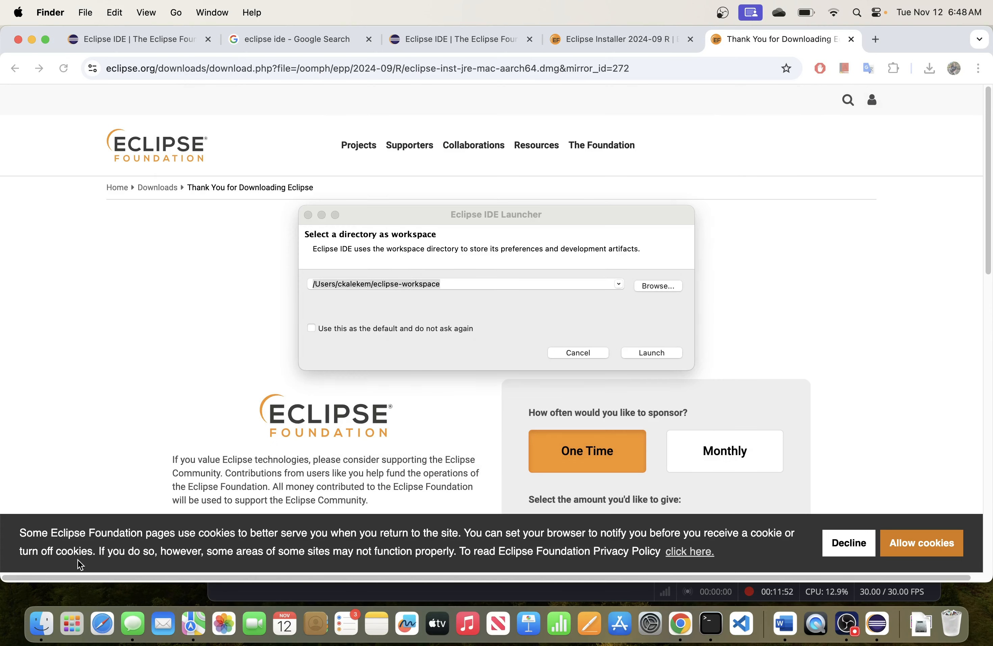
click(41, 622)
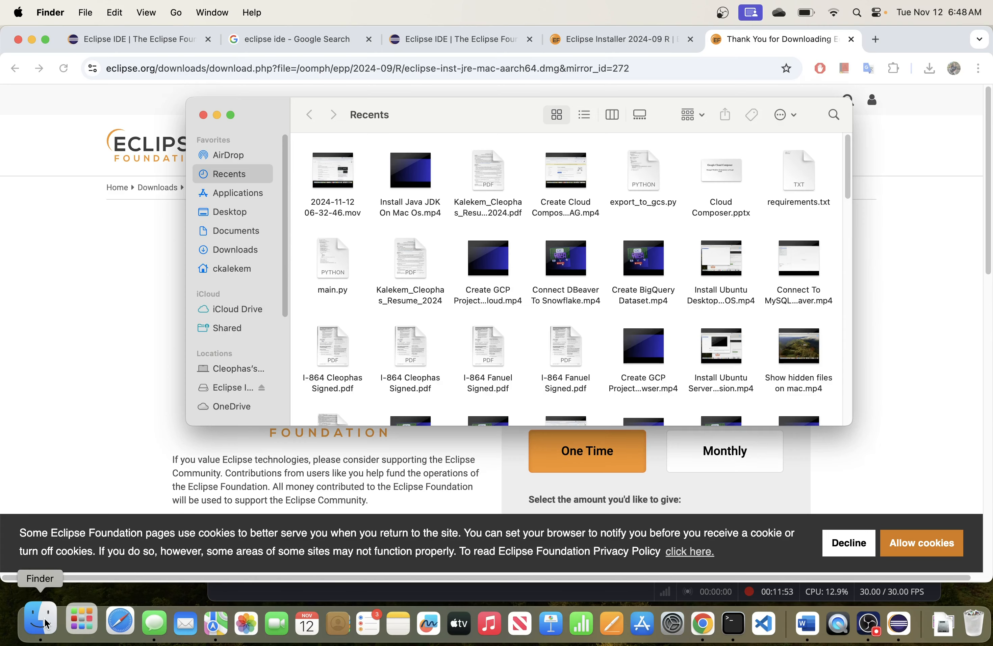
click(249, 193)
scroll(521, 299, down, 5)
scroll(521, 297, down, 6)
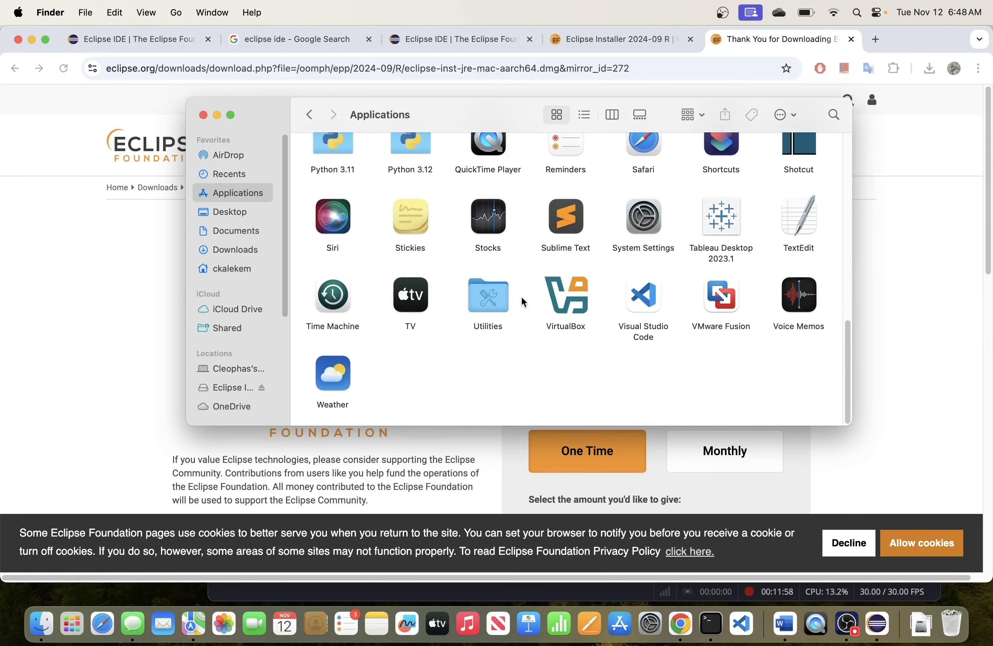
scroll(521, 297, up, 5)
scroll(522, 298, up, 5)
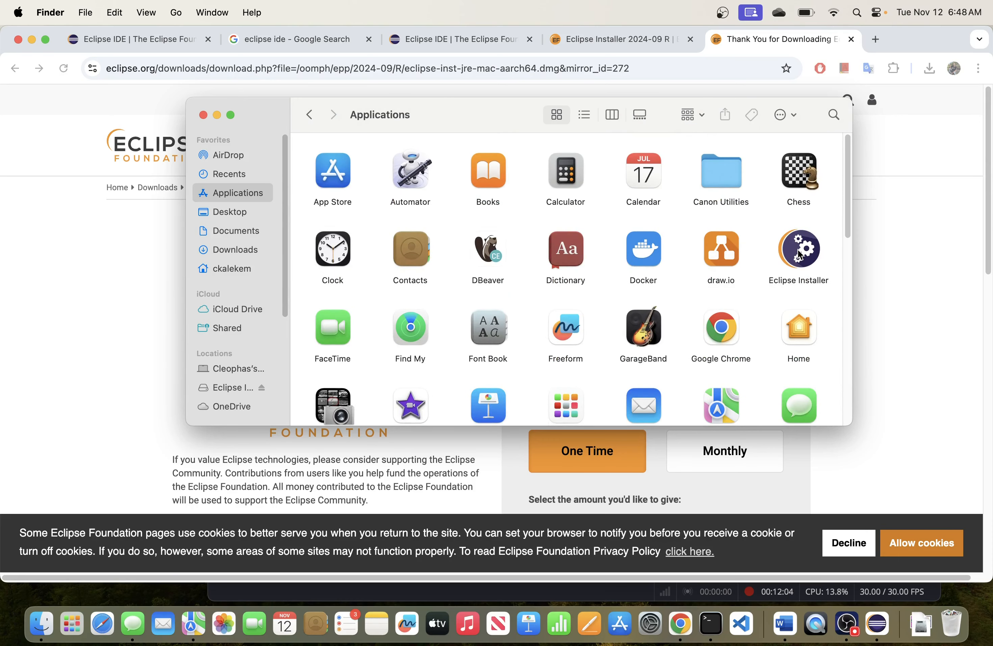
click(72, 623)
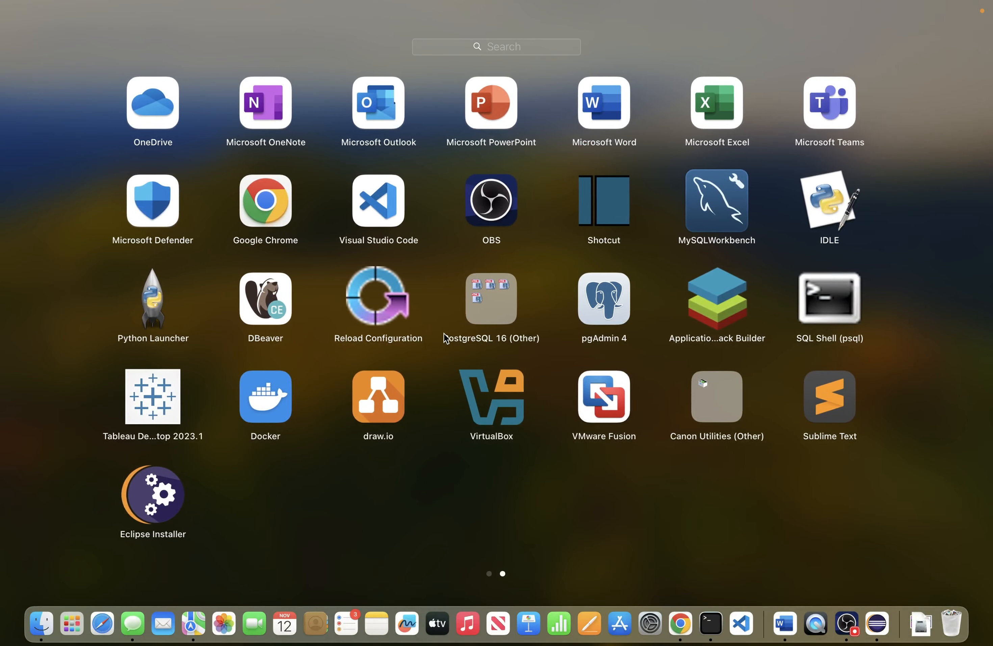
scroll(444, 335, left, 1)
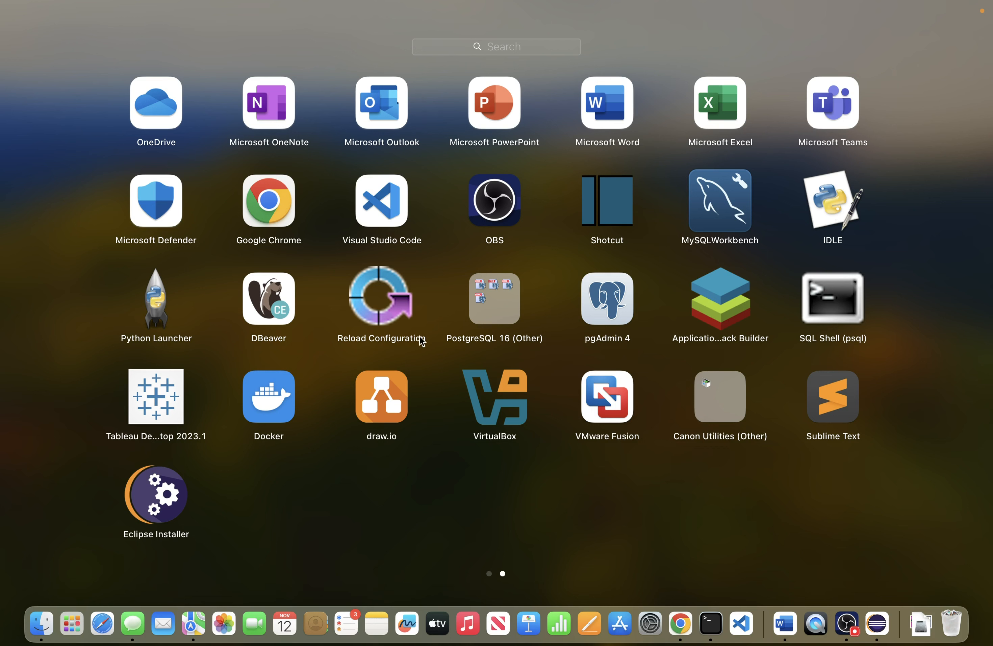
Step: Set the running Eclipse IDE to be kept in the Dock
right_click(876, 623)
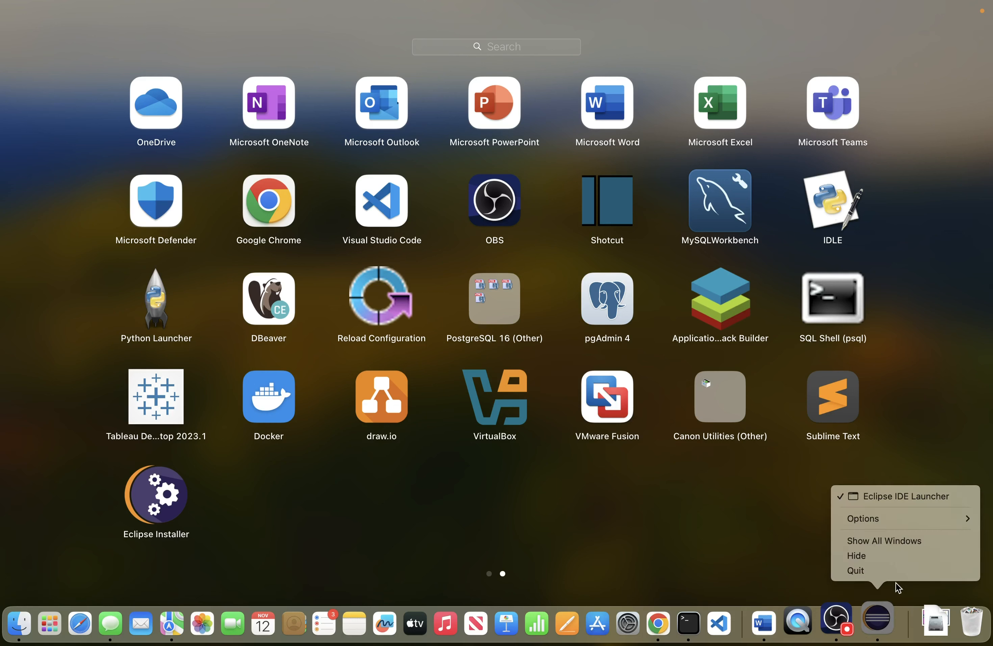
click(888, 523)
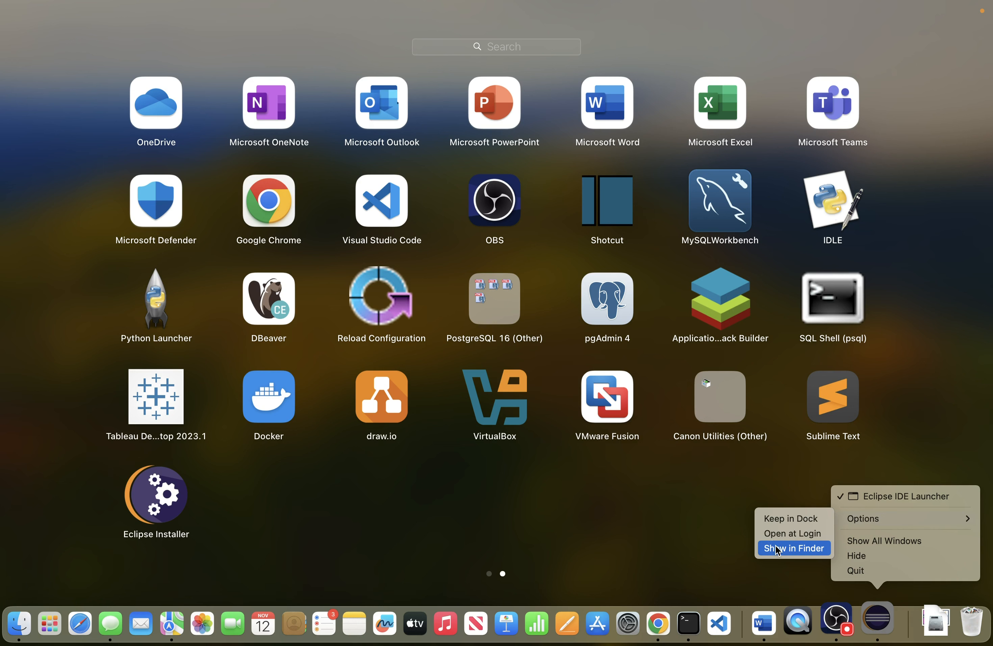
click(787, 524)
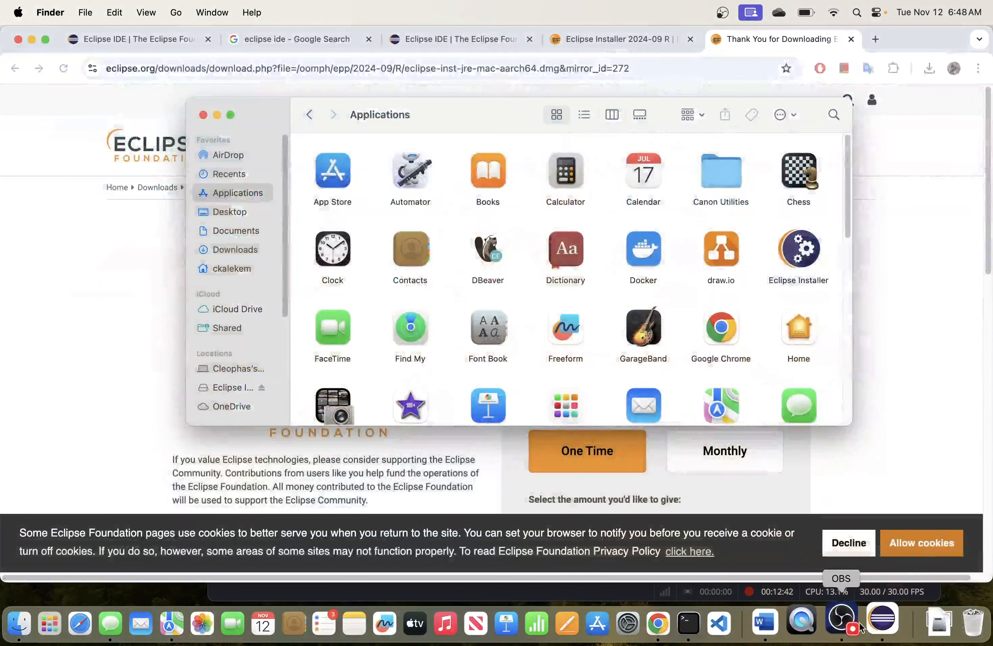
Step: Reveal the running Eclipse app in Finder and move it from the java-2024-092 folder into the Applications folder
right_click(877, 620)
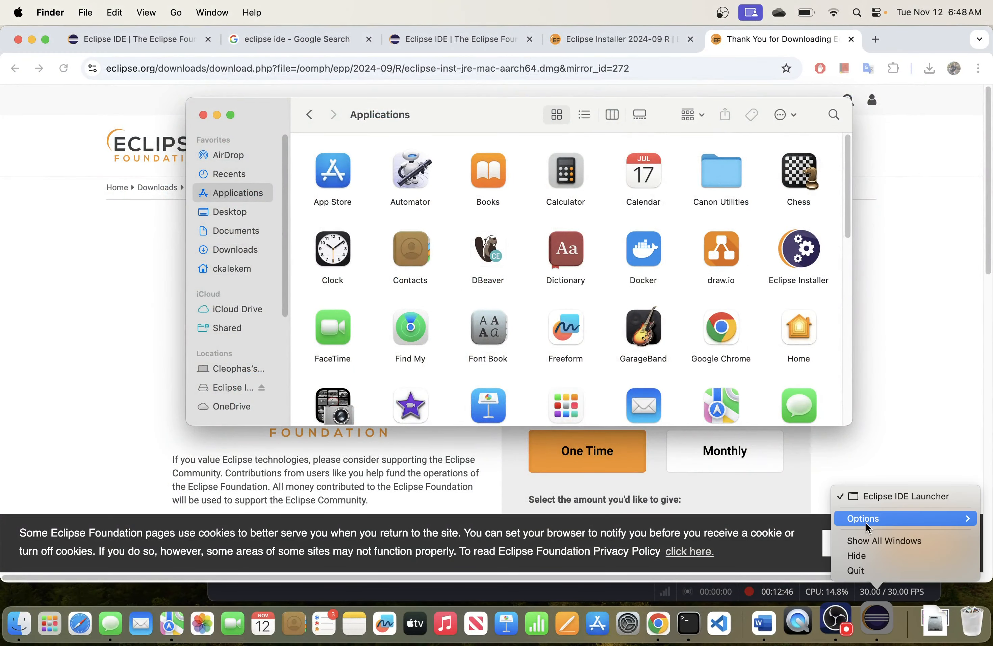
mouse_move(901, 518)
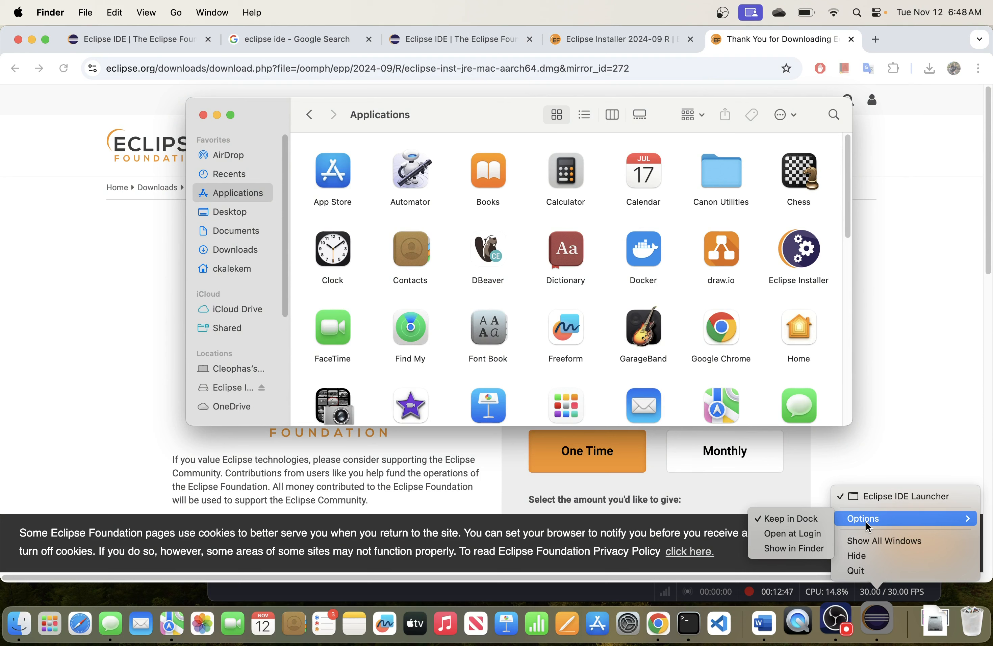
click(772, 549)
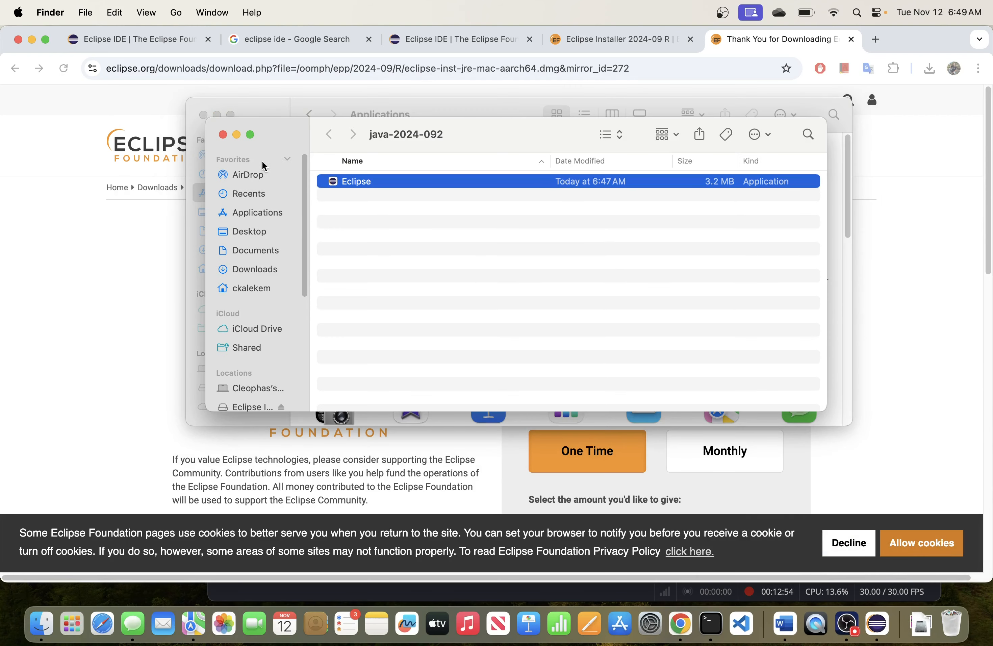
right_click(359, 184)
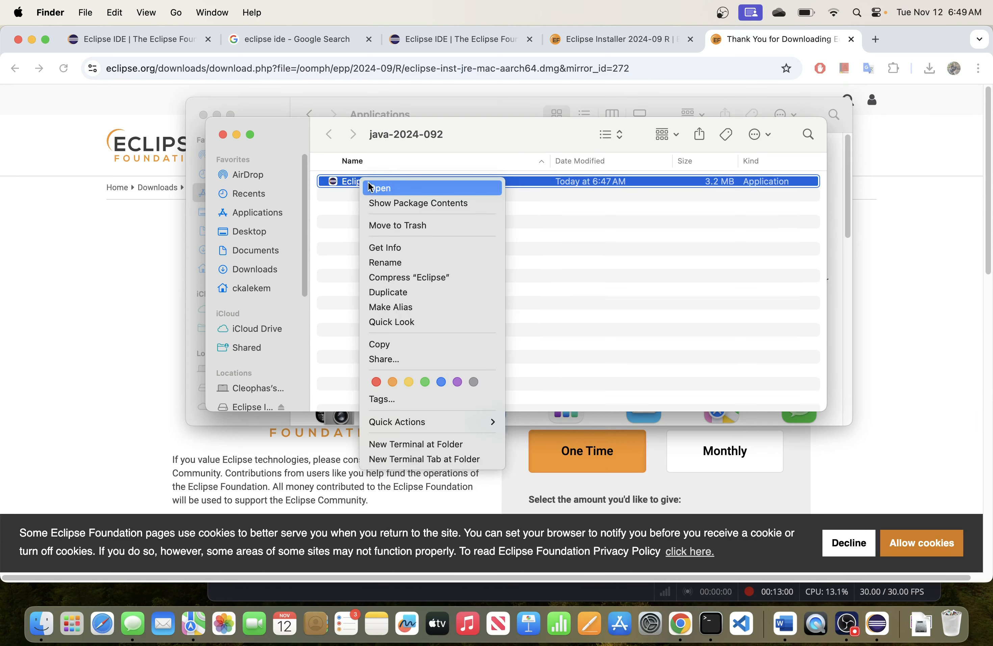
click(774, 515)
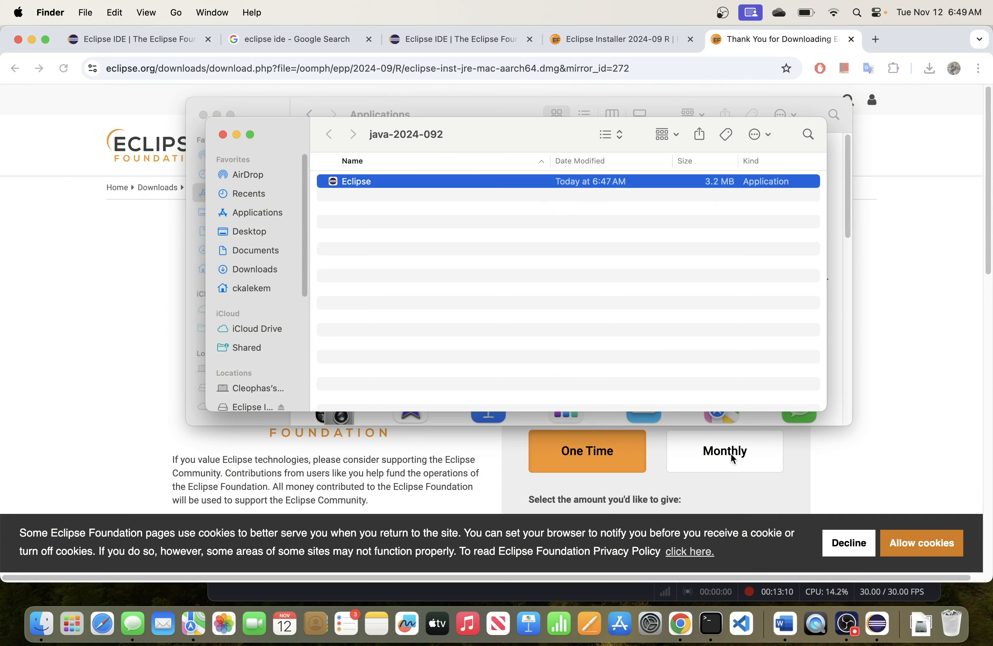
drag(372, 183, 259, 217)
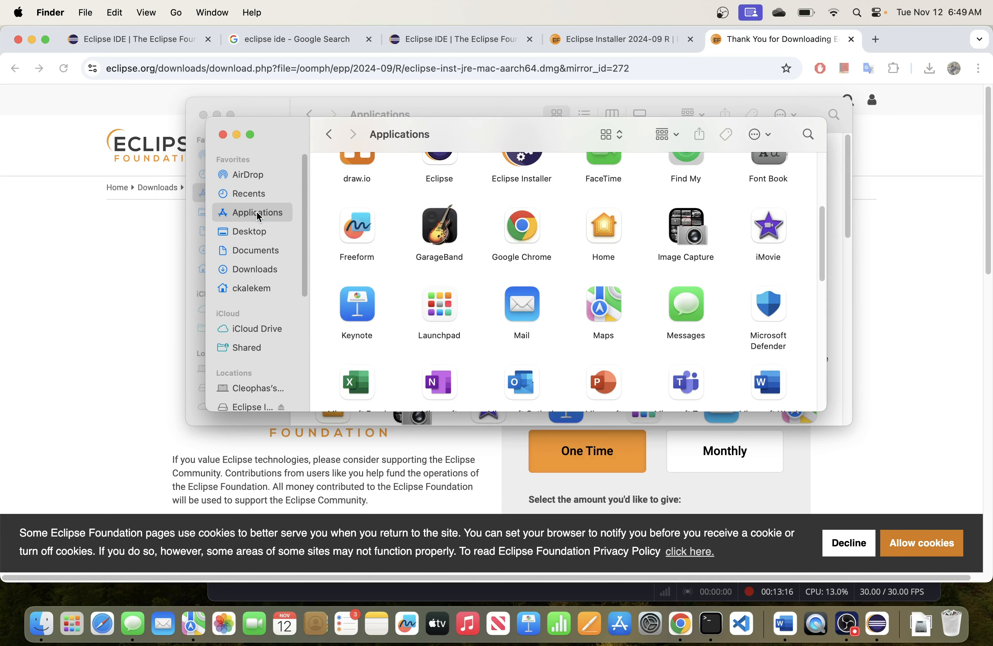
Step: Reveal the running Eclipse app in Finder again to check its location
right_click(873, 632)
mouse_move(868, 520)
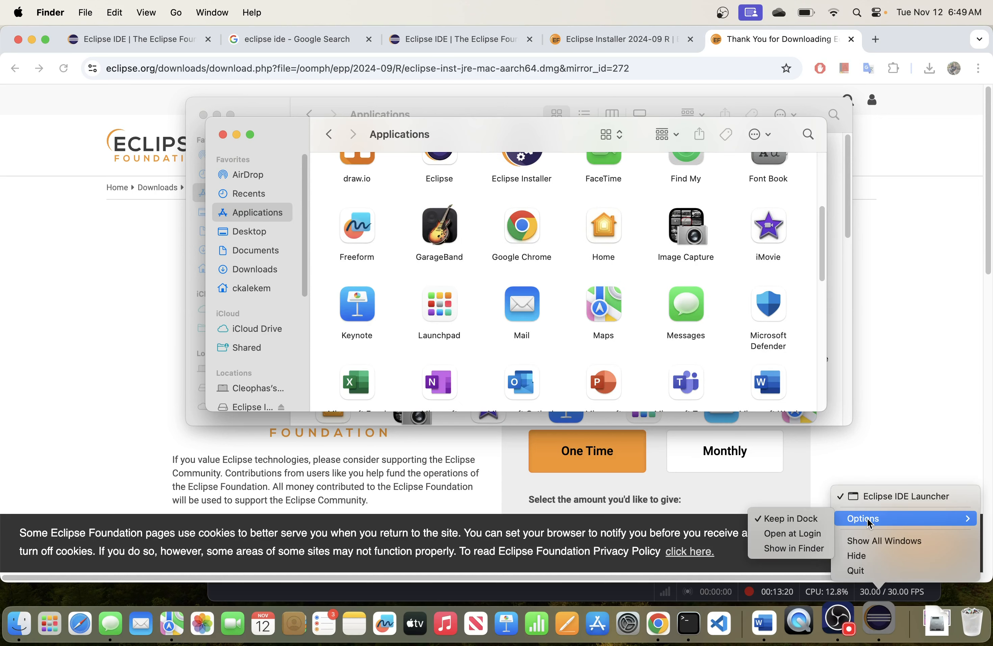
click(780, 549)
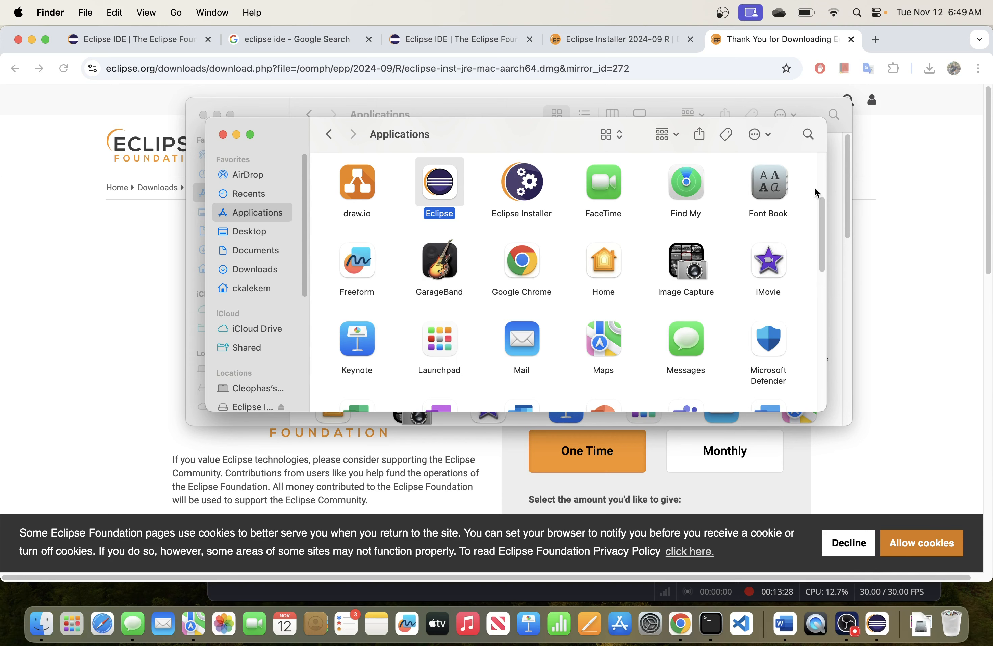
Step: Quit the running Eclipse and start it again from Launchpad
click(80, 628)
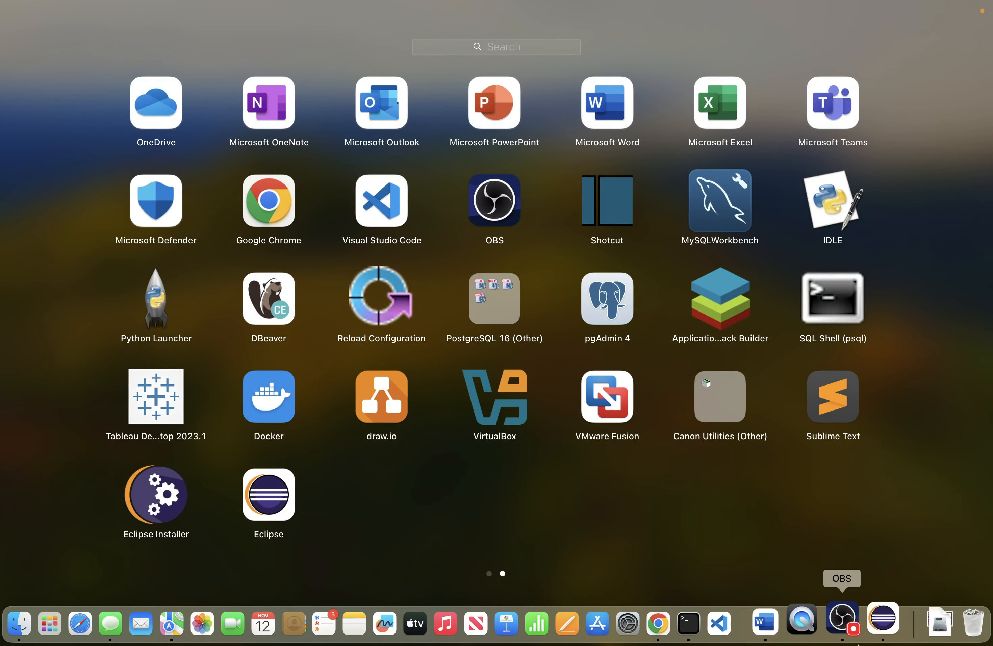
right_click(876, 622)
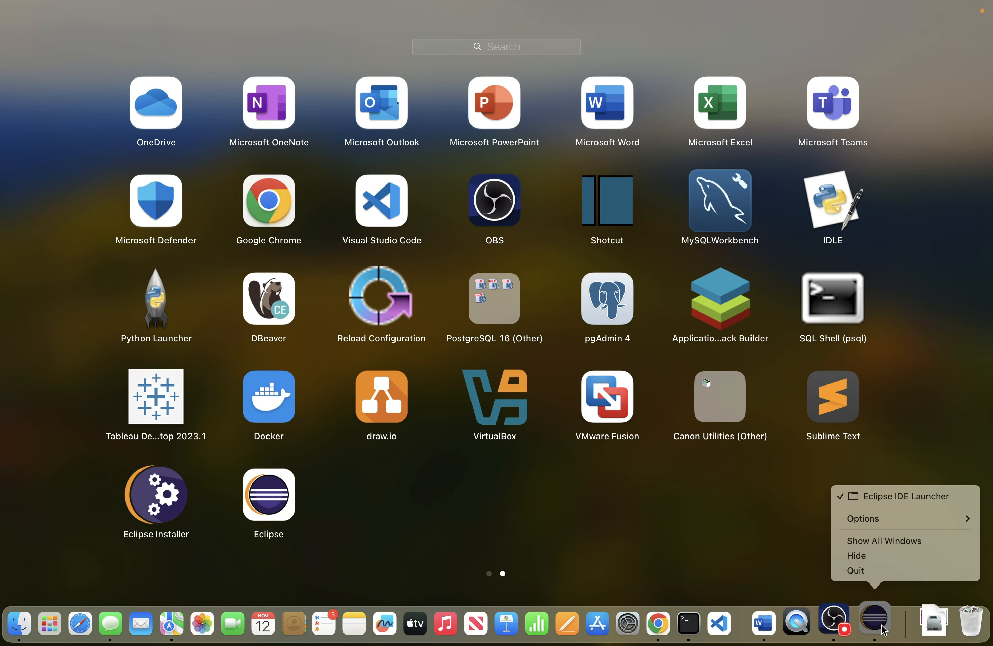
click(855, 571)
click(271, 497)
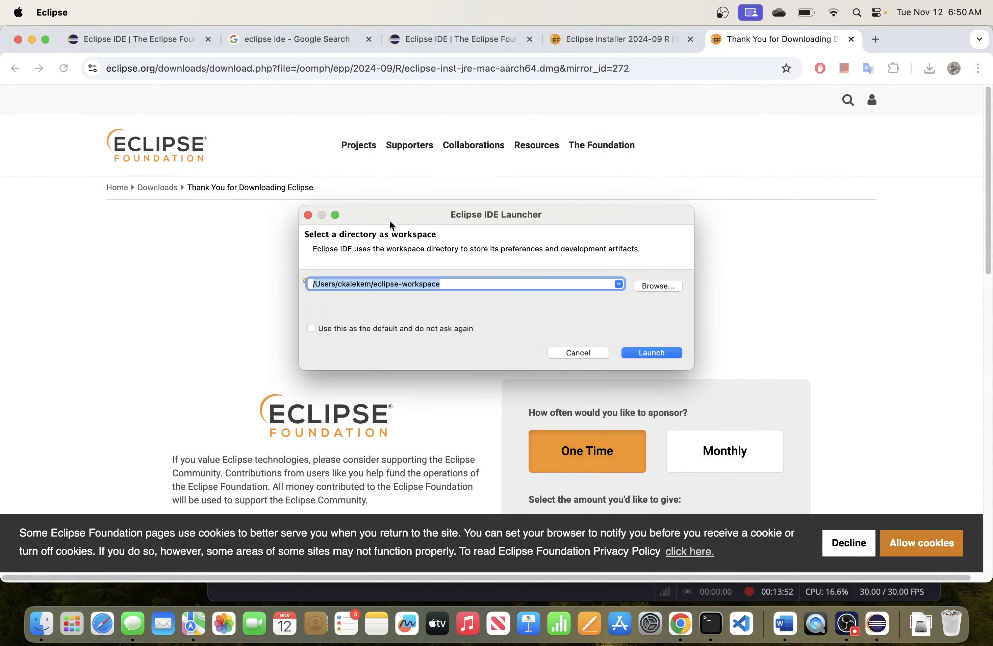
Step: Enlarge the Eclipse IDE Launcher window and launch Eclipse with the suggested eclipse-workspace directory
drag(312, 206, 312, 84)
drag(687, 365, 757, 439)
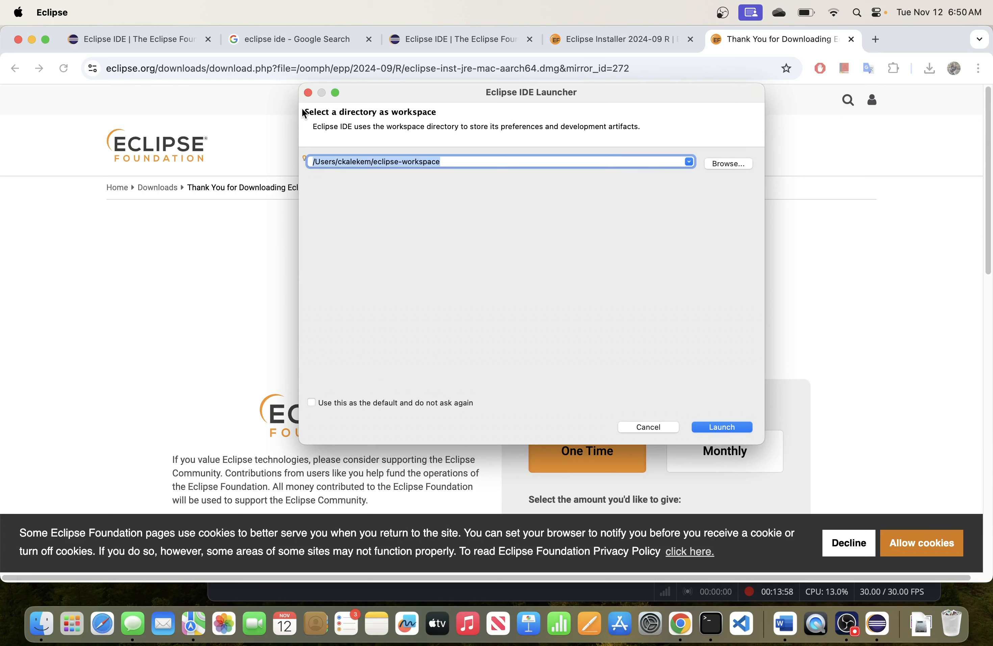
drag(299, 112, 189, 124)
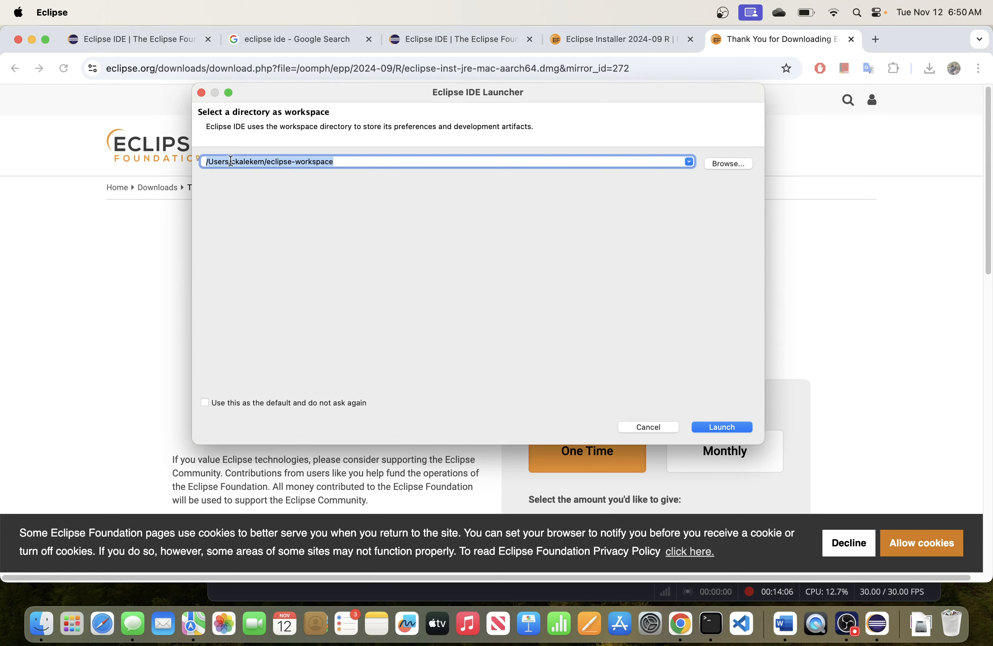
click(722, 426)
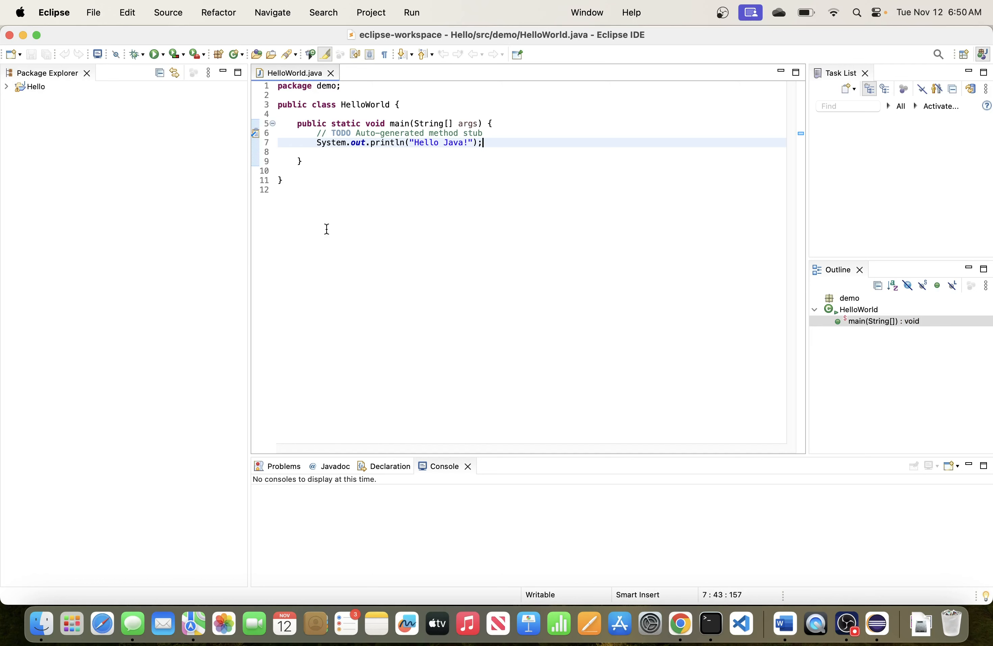
Step: Delete all the code in HelloWorld.java and close Eclipse without saving the file
drag(294, 189, 276, 86)
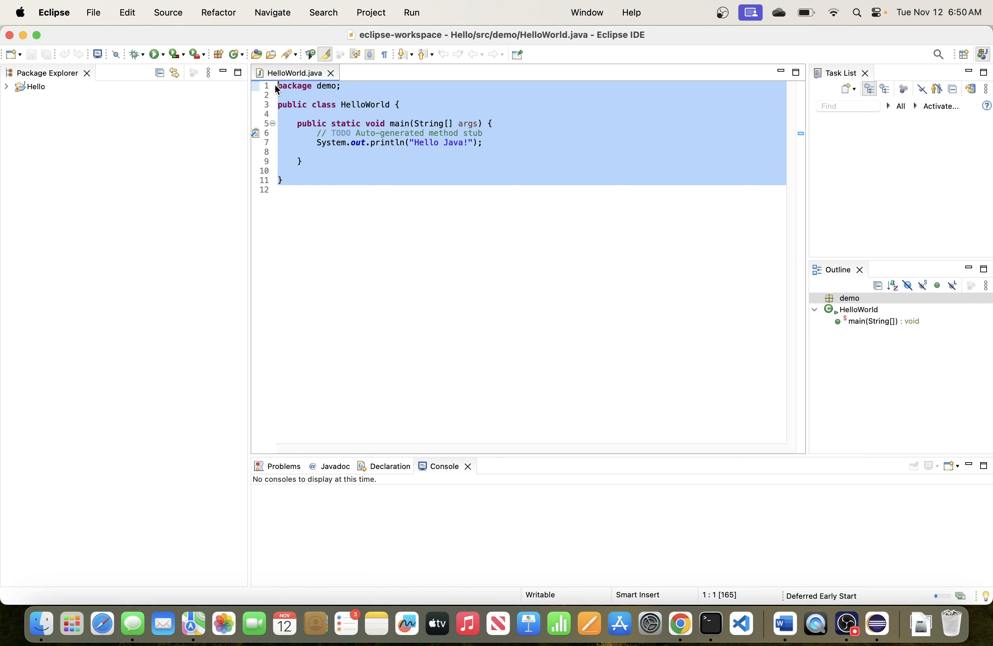
key(BackSpace)
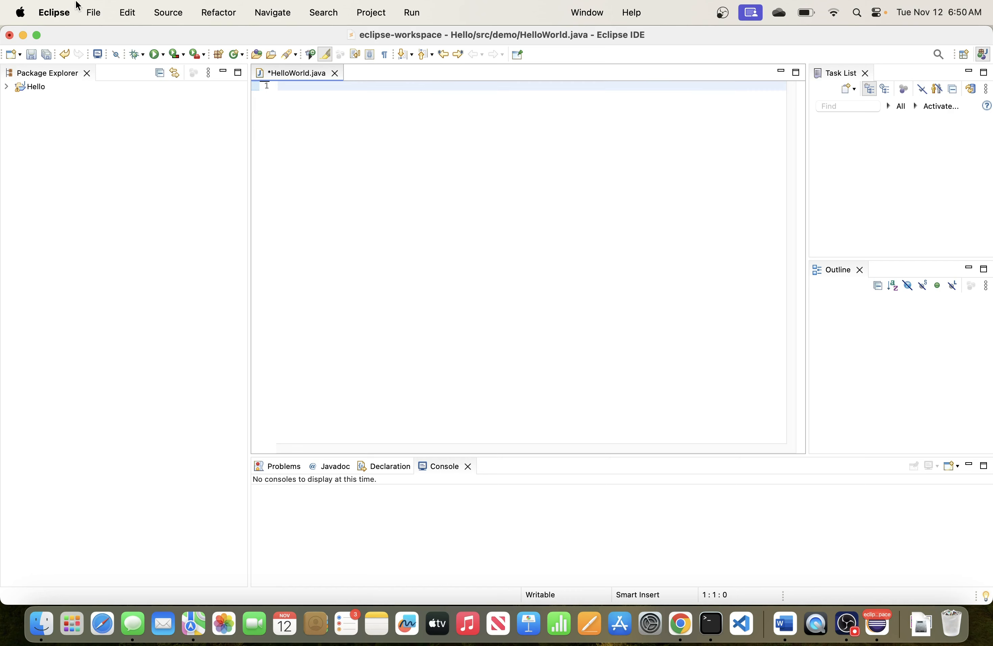
click(10, 36)
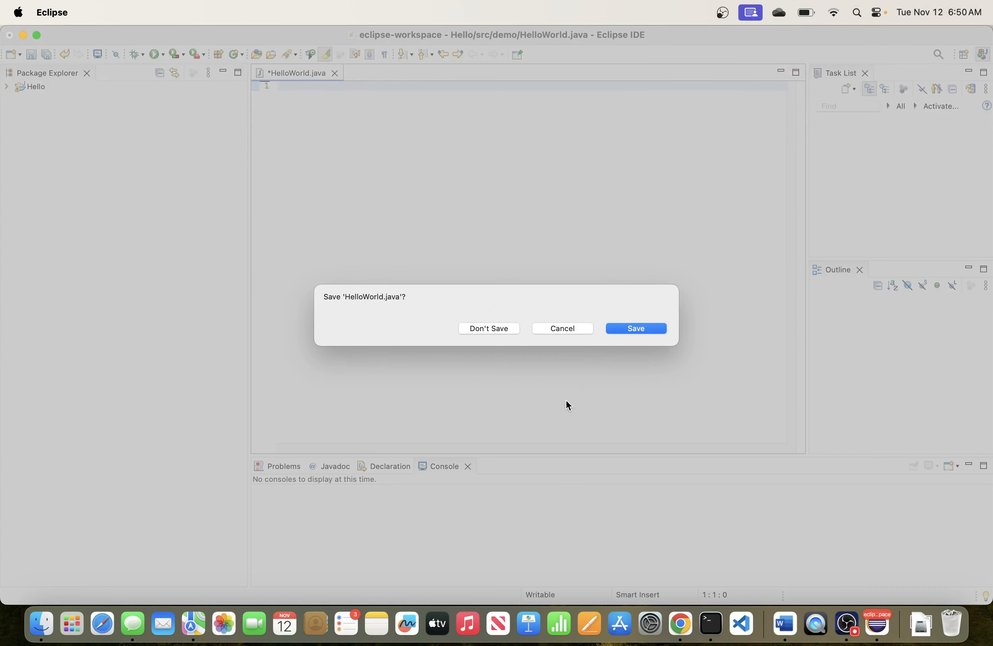
click(498, 327)
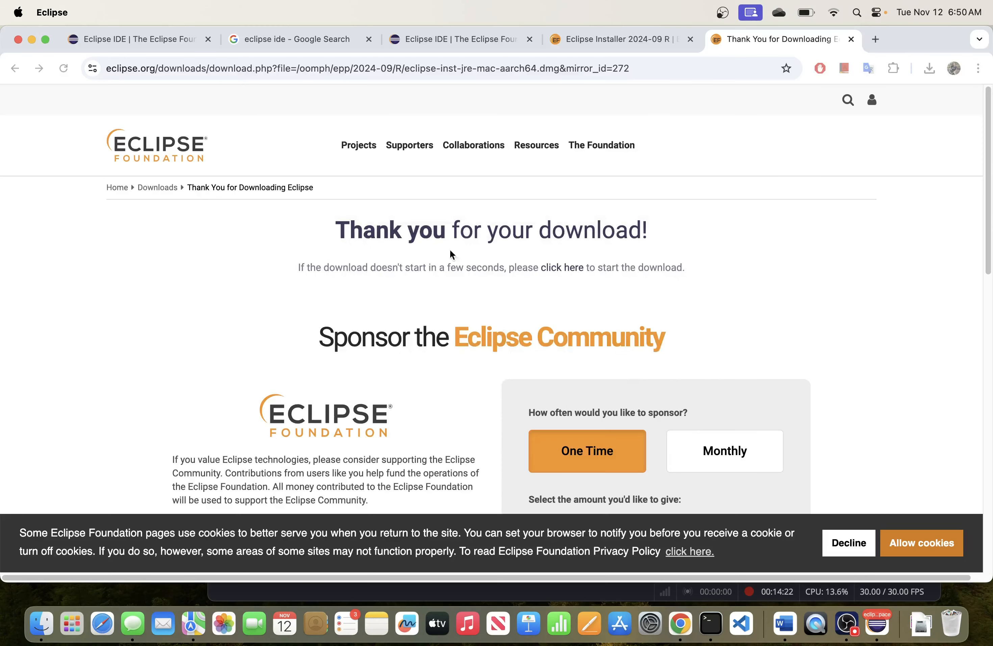
Step: Start Eclipse from the Dock and launch it with the suggested eclipse-workspace directory
click(882, 623)
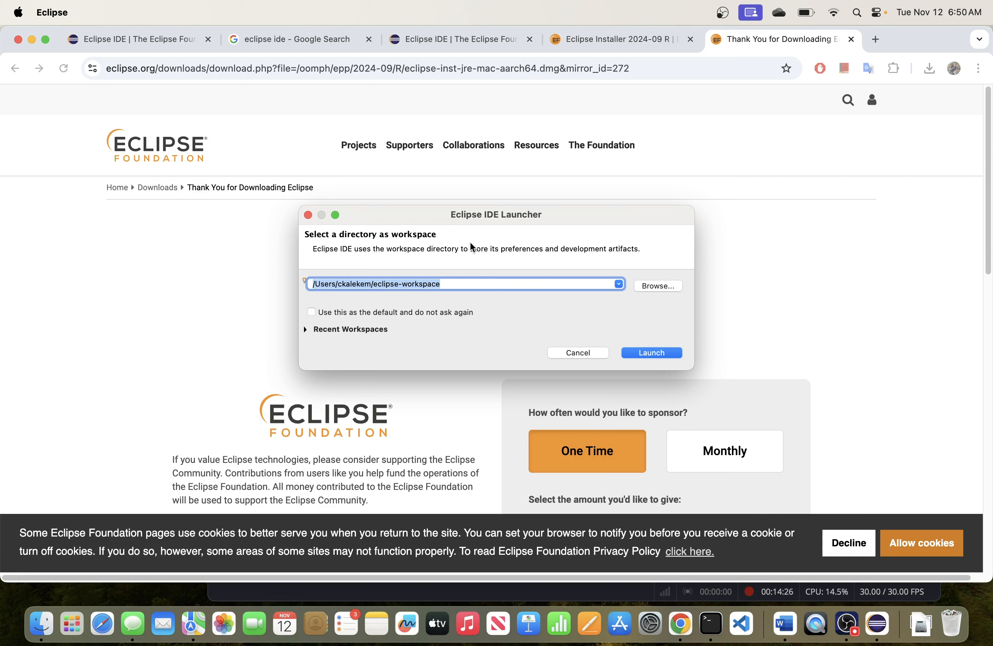
click(618, 285)
click(650, 355)
click(651, 353)
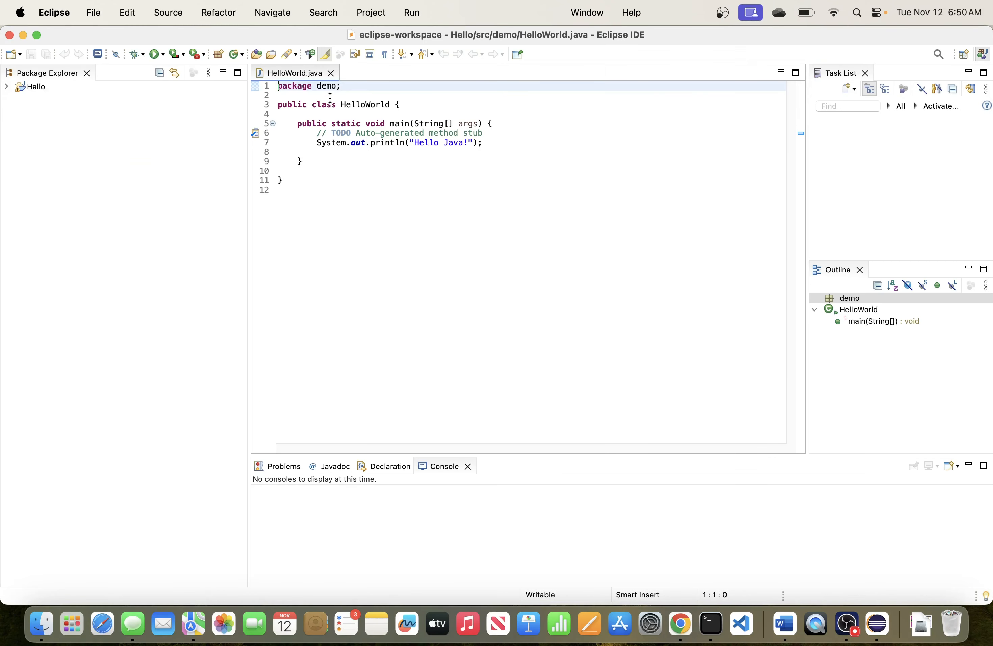
Step: Close the HelloWorld.java editor and delete the Hello project, including its contents on disk
click(331, 73)
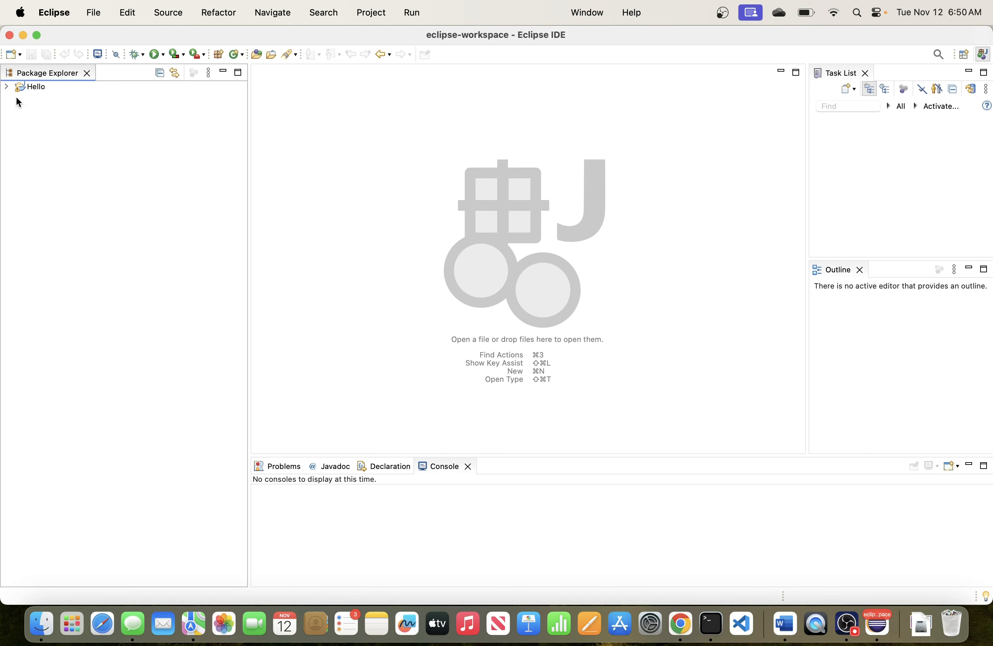
click(30, 89)
right_click(28, 86)
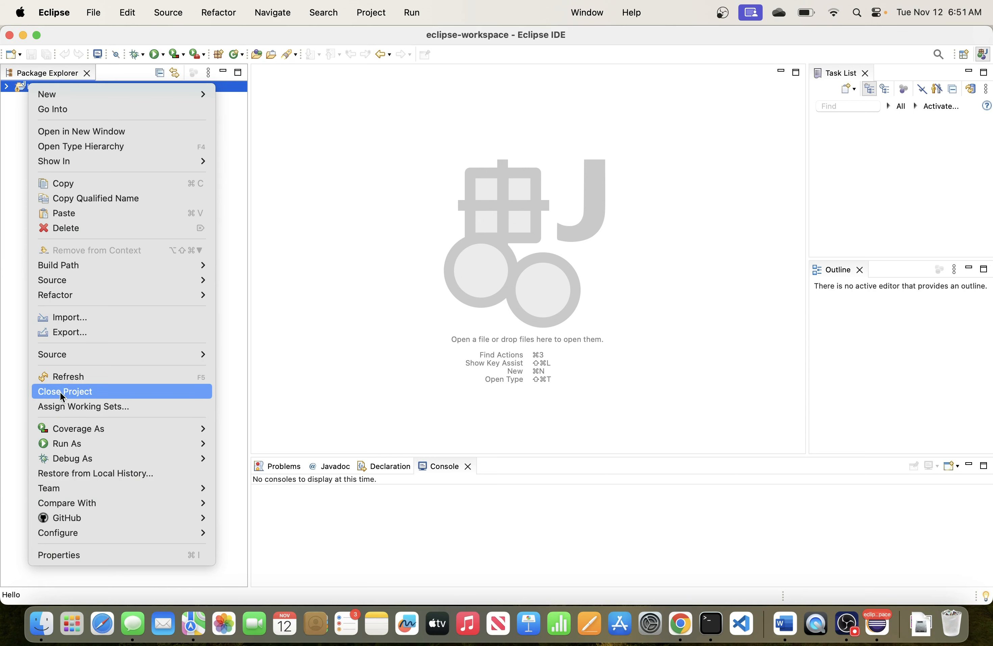
click(69, 229)
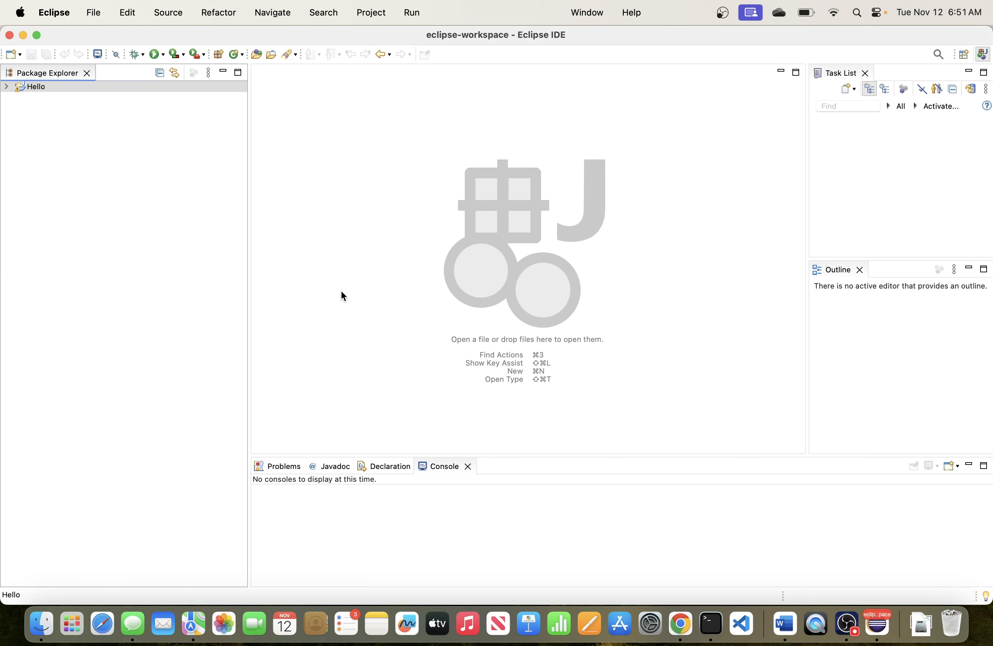
click(319, 259)
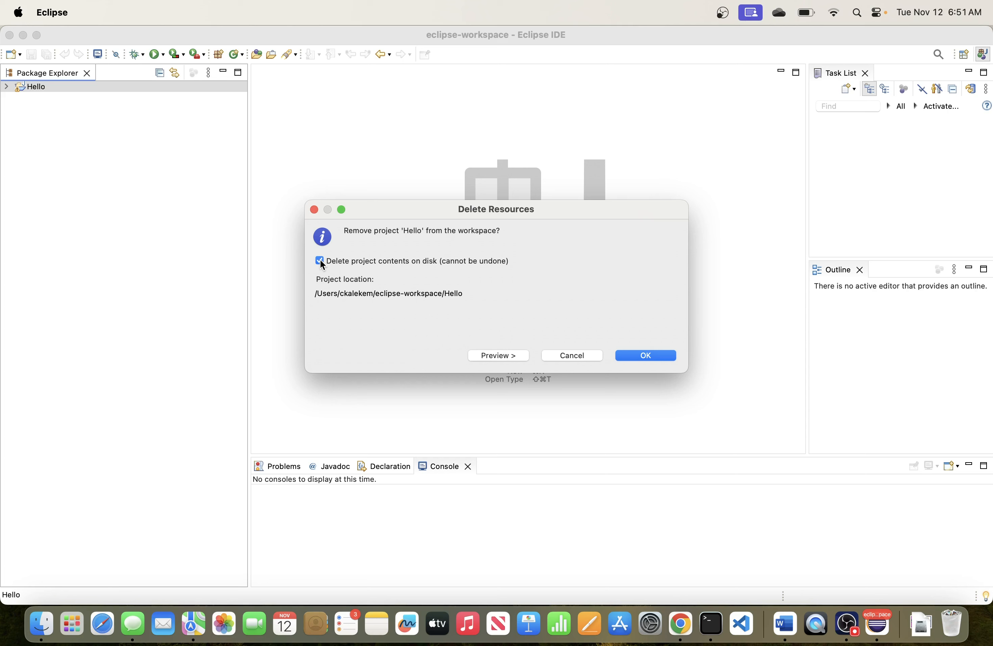
click(635, 355)
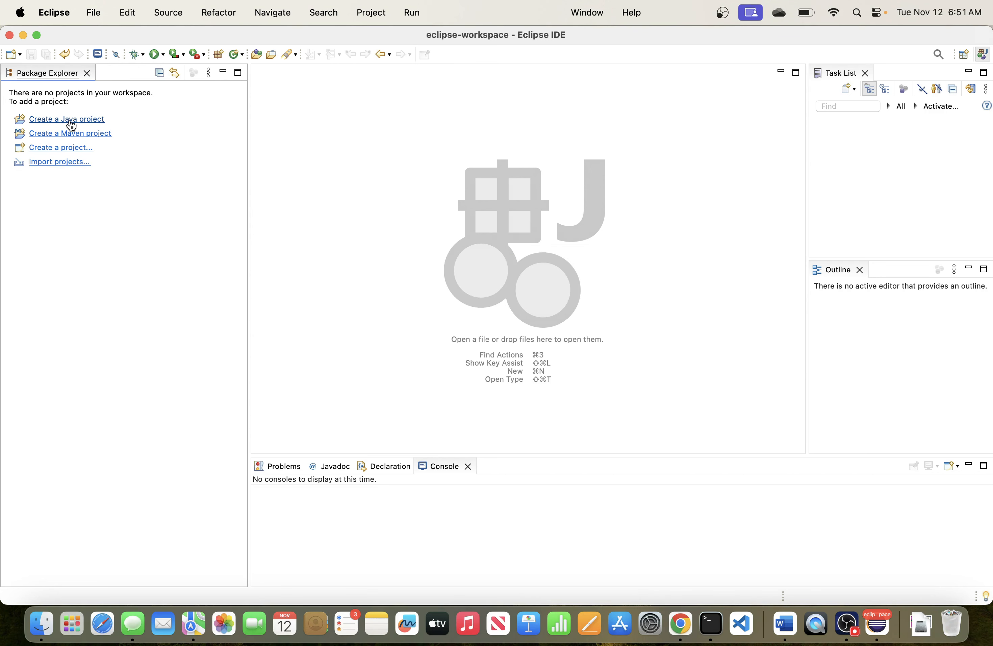
click(51, 122)
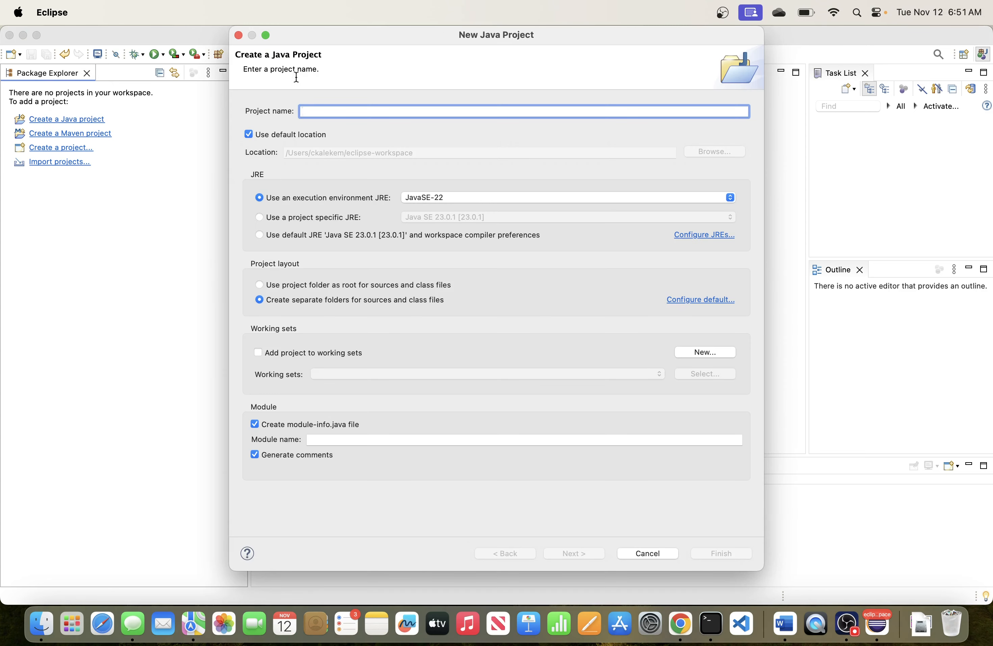
click(238, 36)
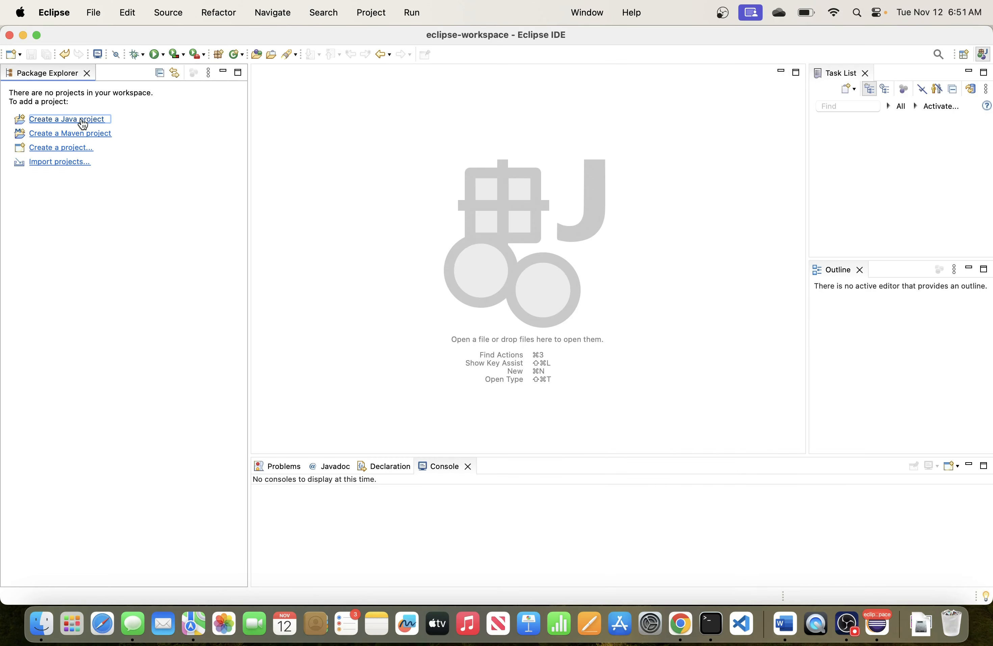
click(93, 12)
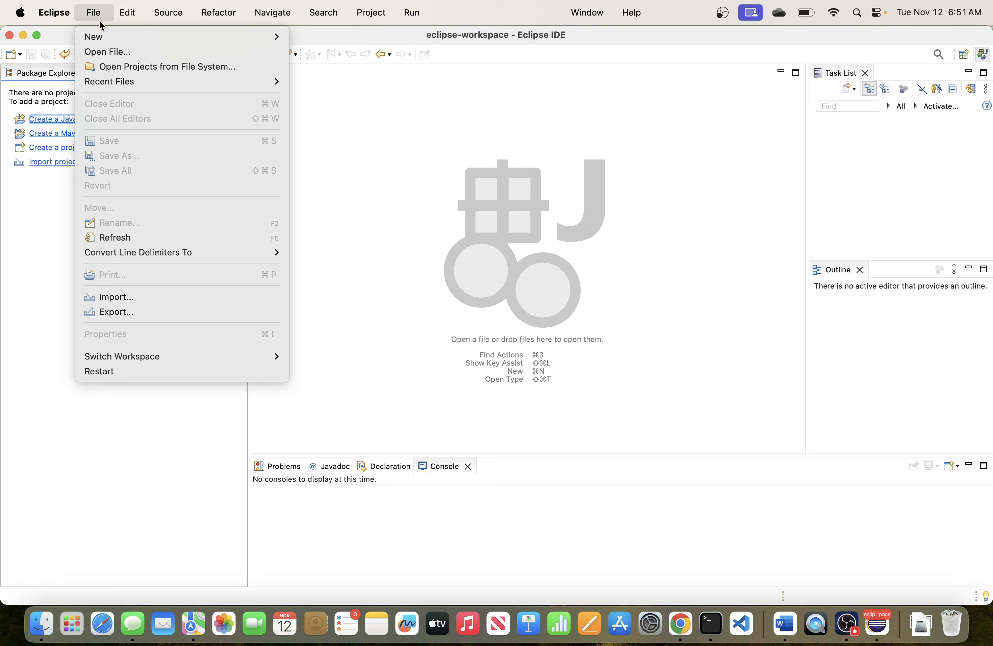
mouse_move(111, 37)
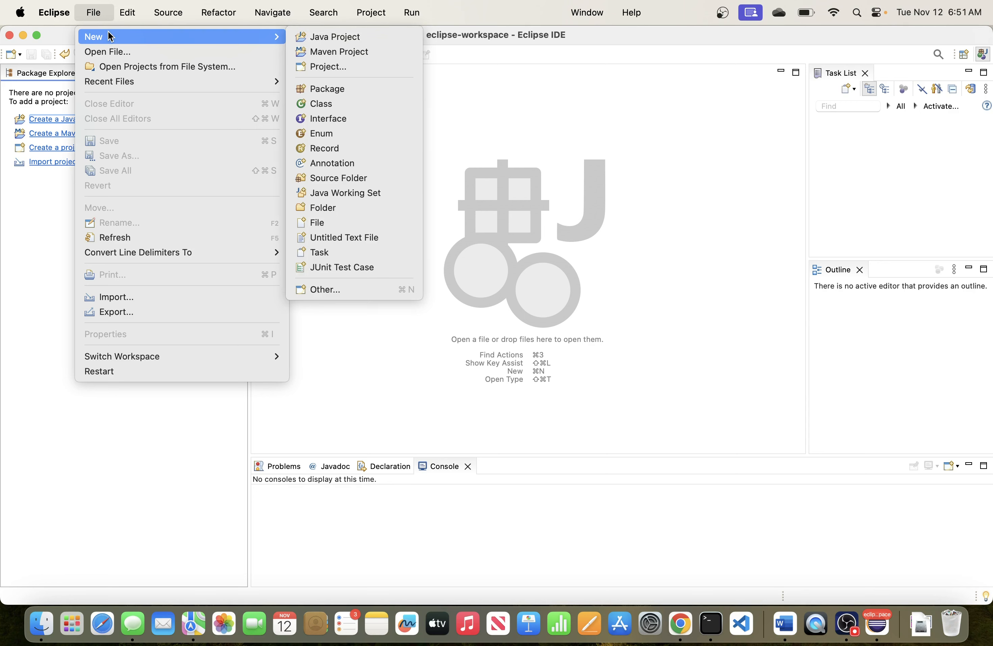
click(338, 38)
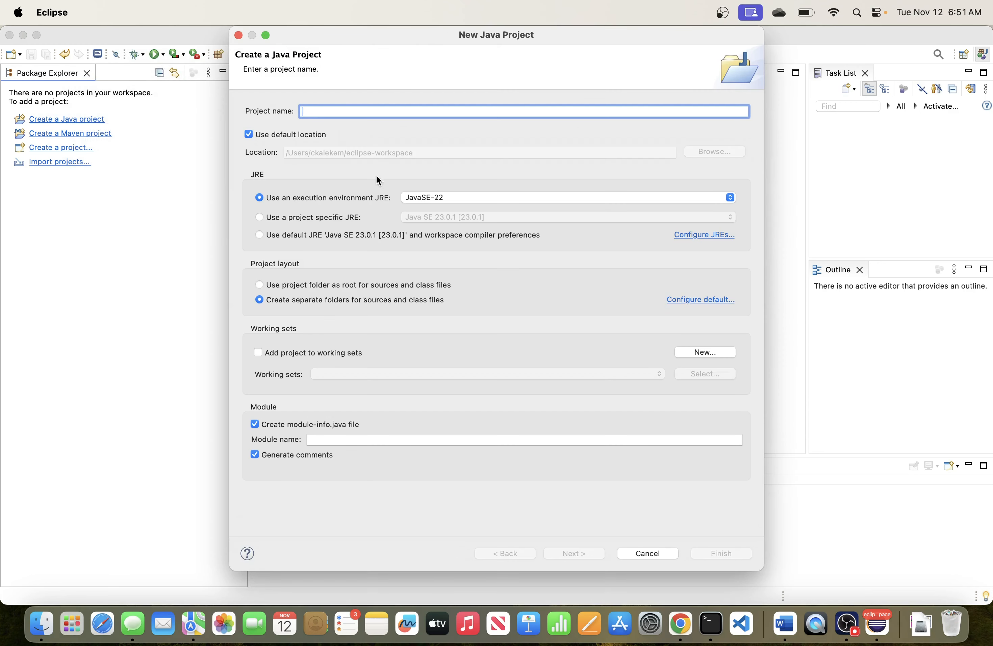
click(239, 35)
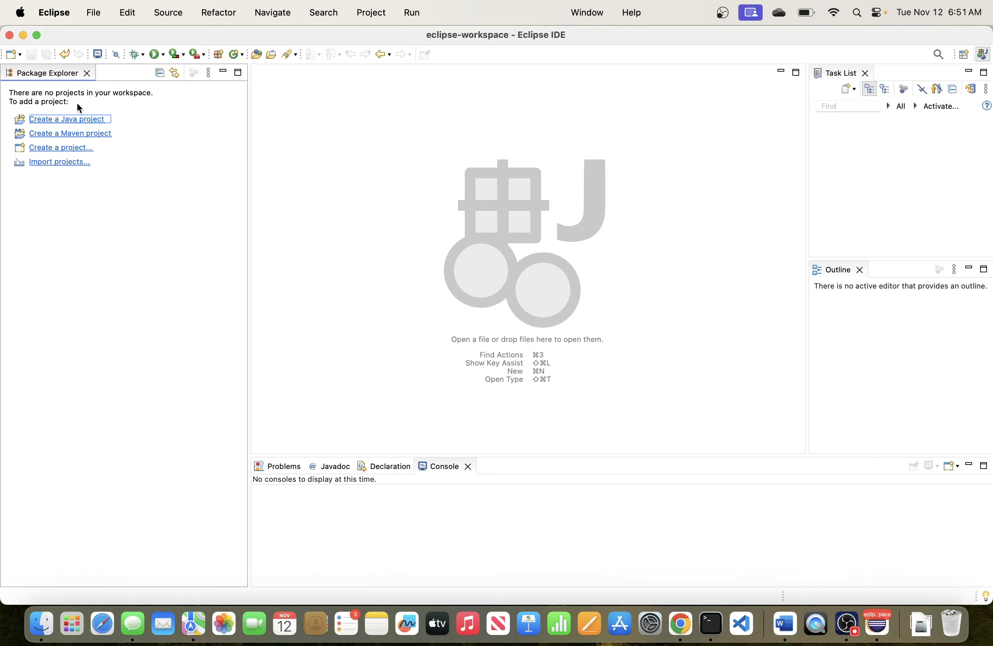
Step: Start a new Java project named HelloWorld and set it to use the project specific JRE Java SE 23.0.1
click(66, 122)
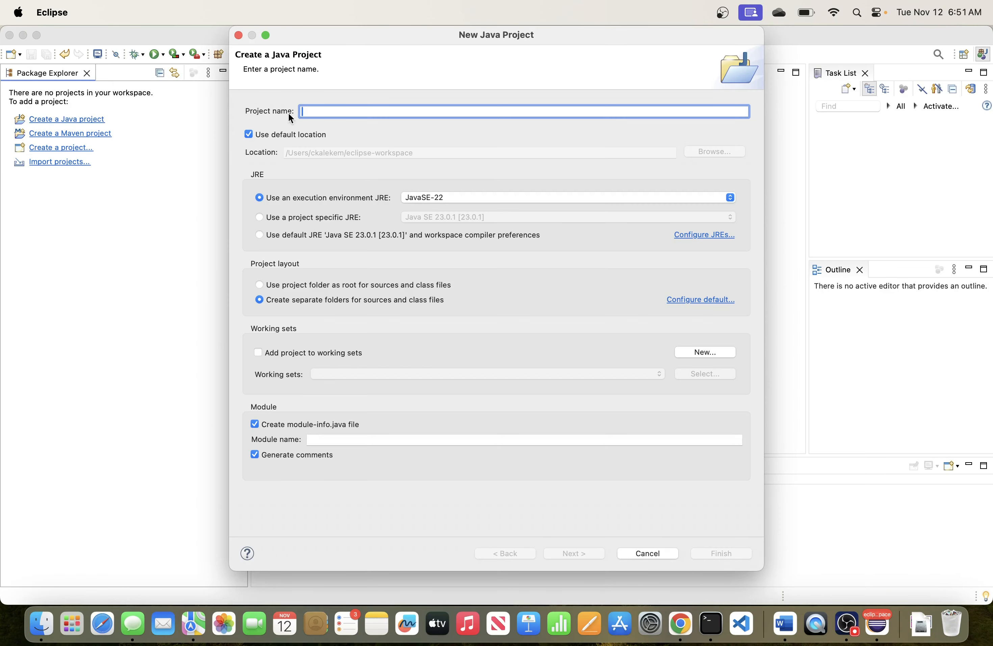
text(hell)
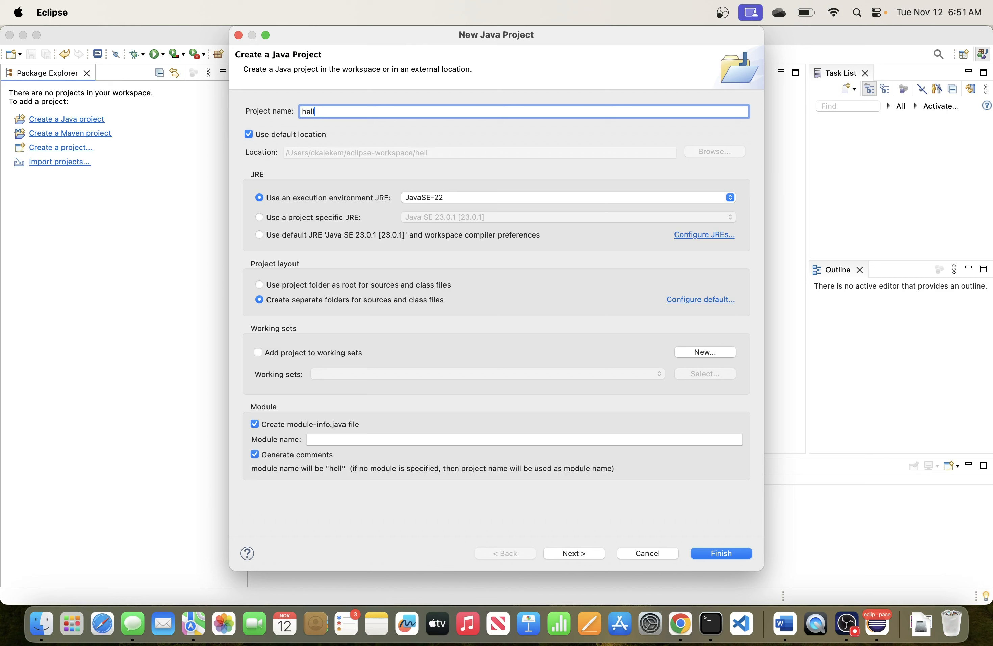
key(BackSpace)
key(BackSpace)
key(BackSpace)
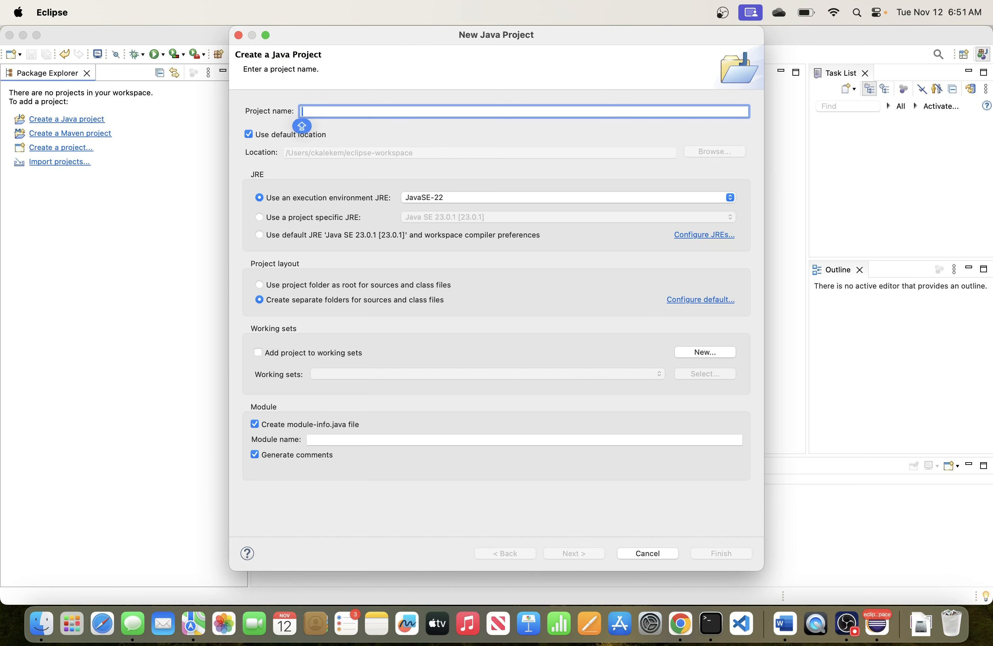
text(HelloWorld)
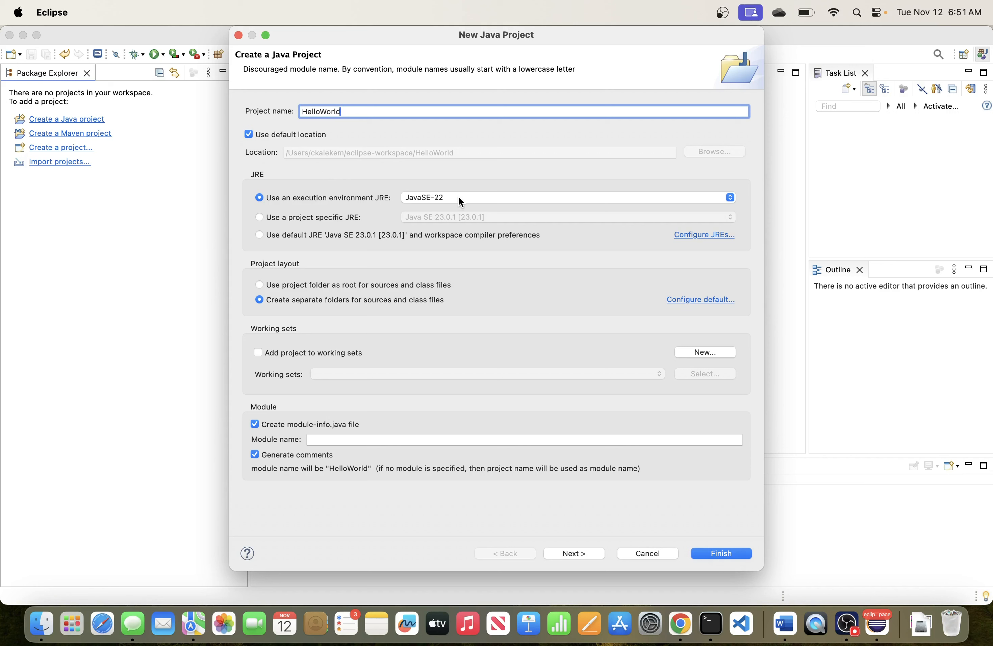
click(462, 202)
click(334, 209)
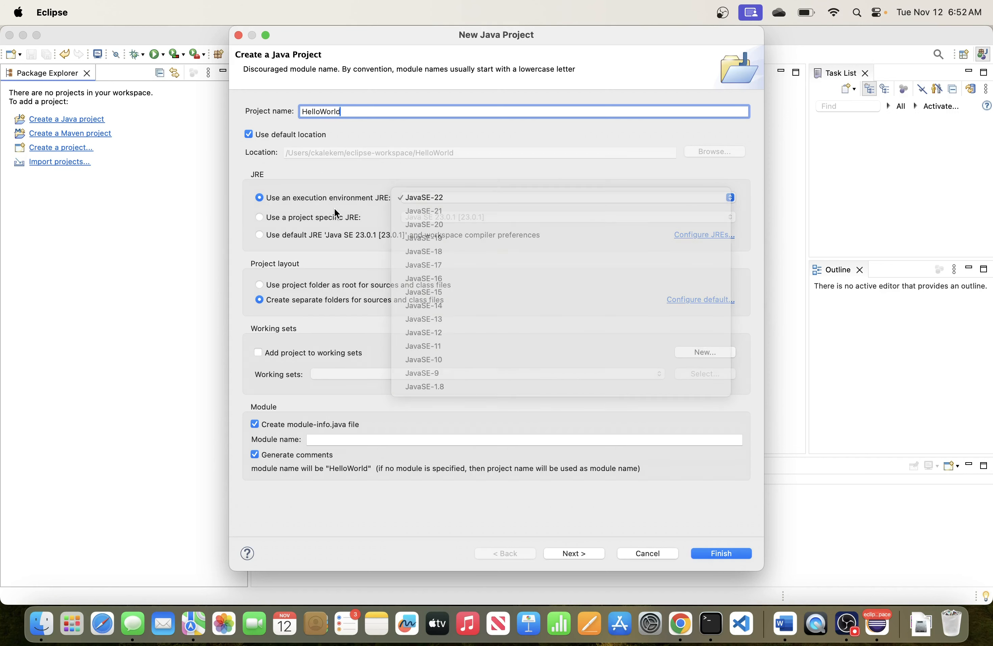
click(259, 216)
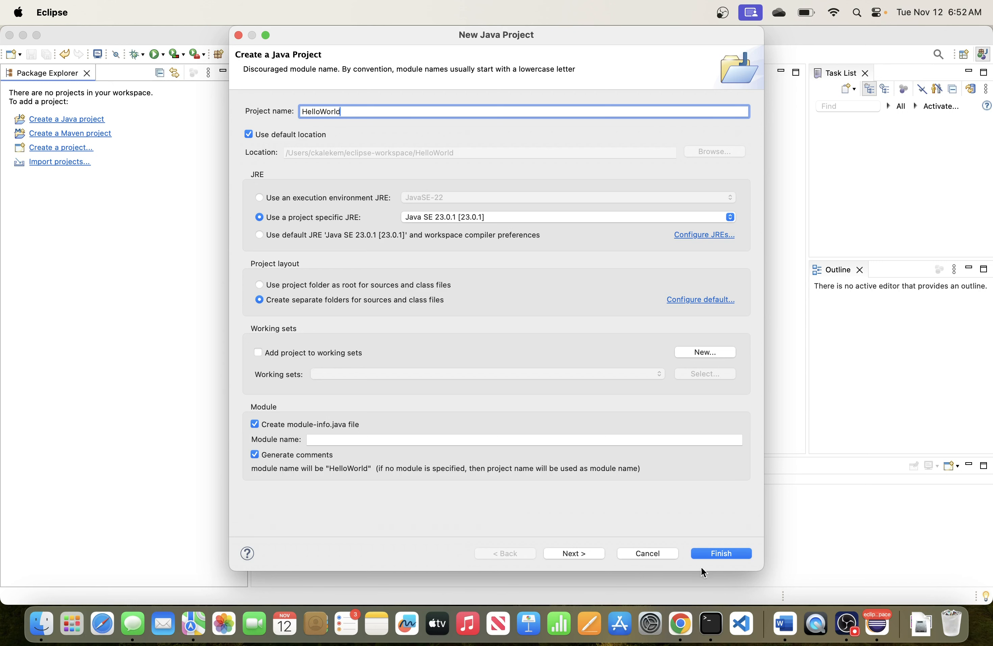
Step: Review the HelloWorld project's Java build settings, including source, projects, libraries, export order and module dependencies, and finish creating the project
click(574, 554)
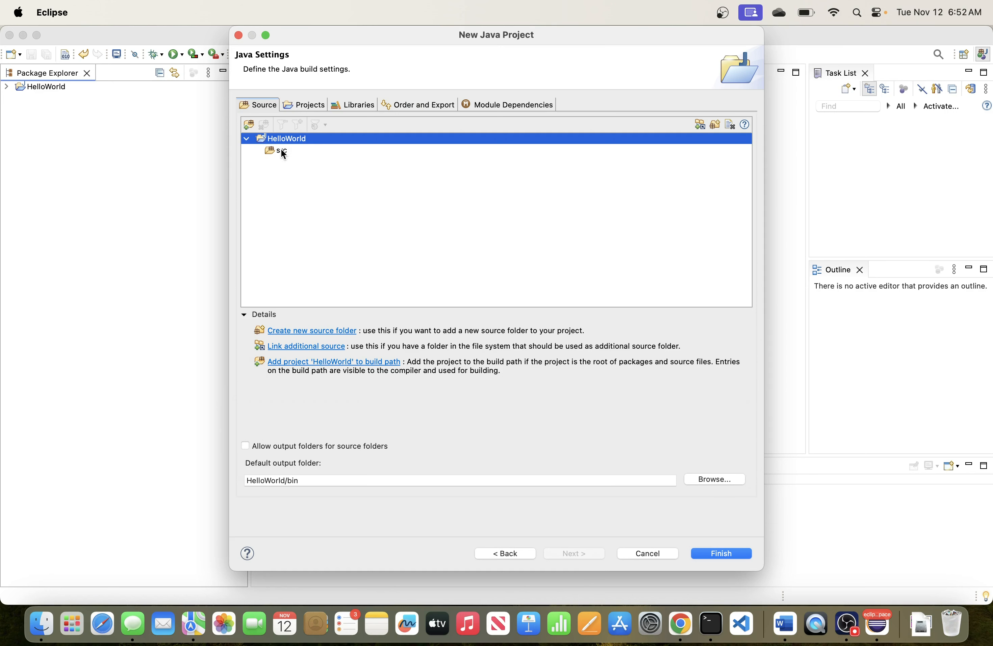
click(307, 108)
click(356, 104)
click(415, 104)
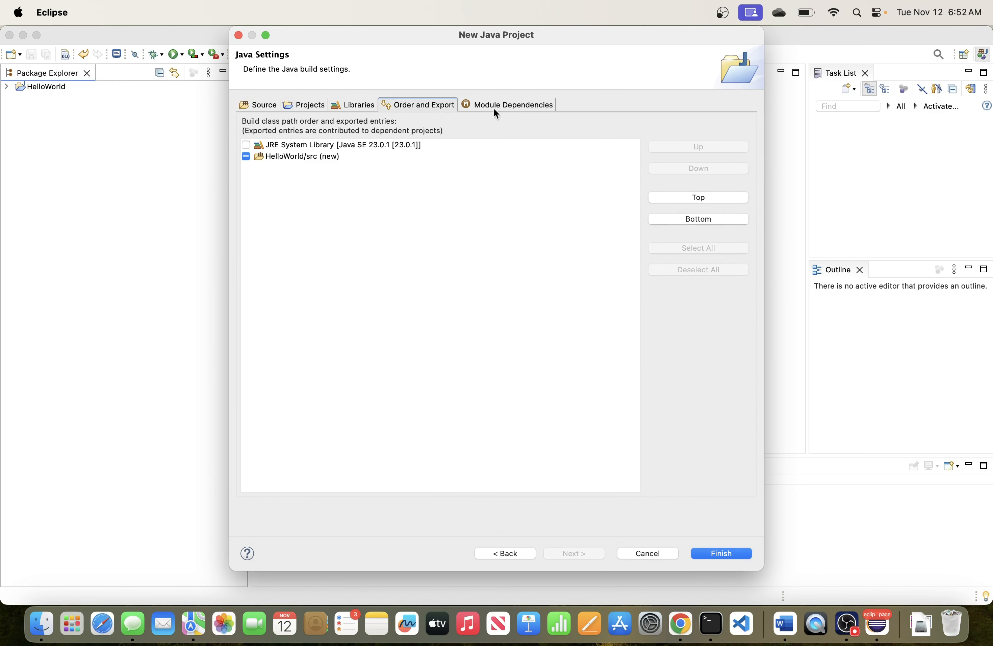
click(509, 106)
click(352, 105)
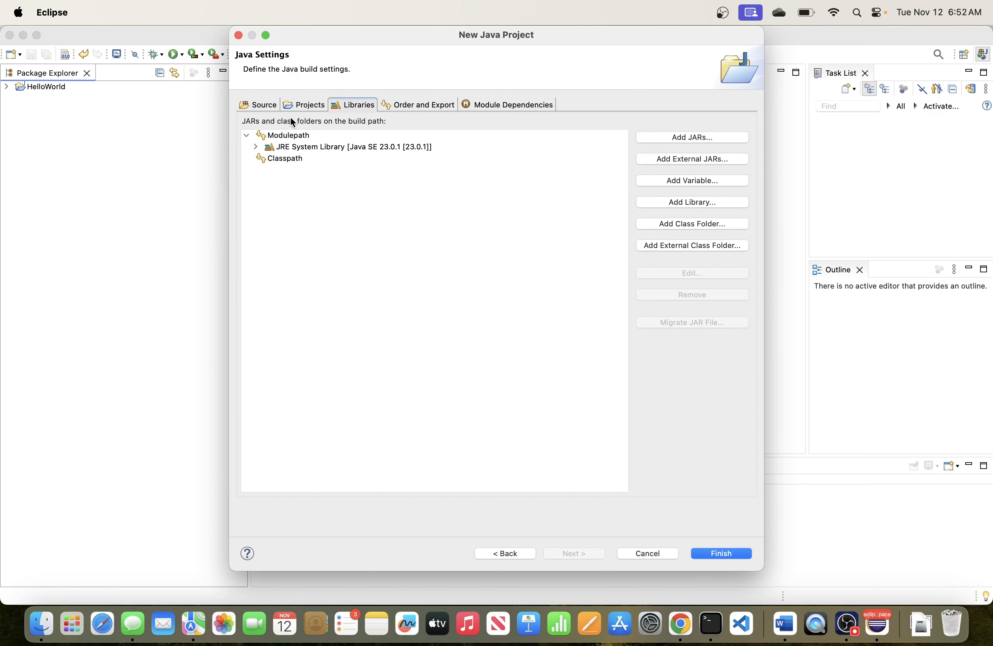
click(305, 108)
click(350, 105)
click(253, 104)
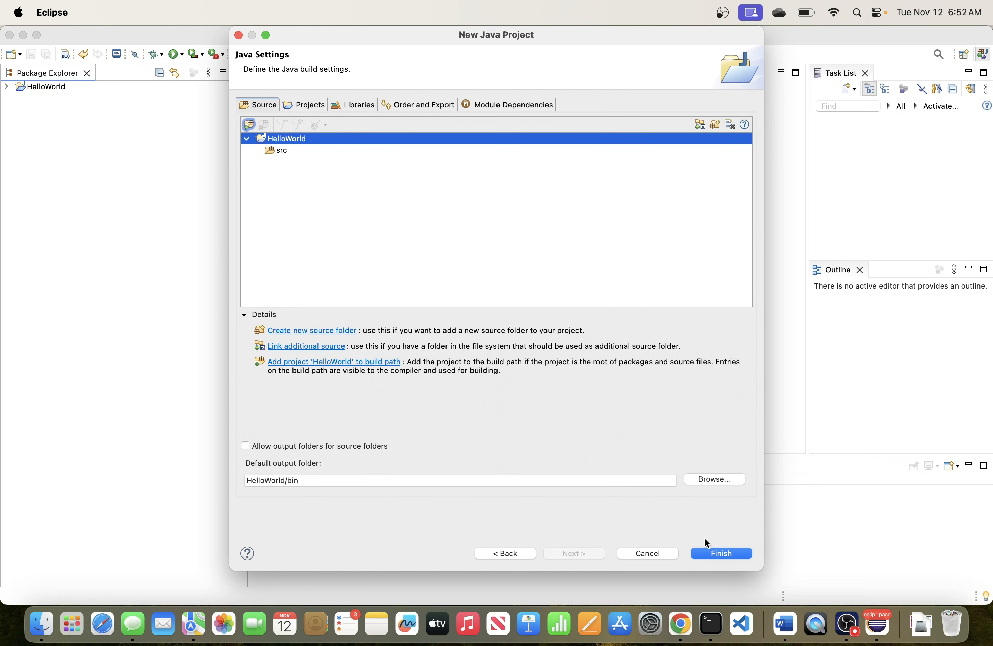
click(719, 554)
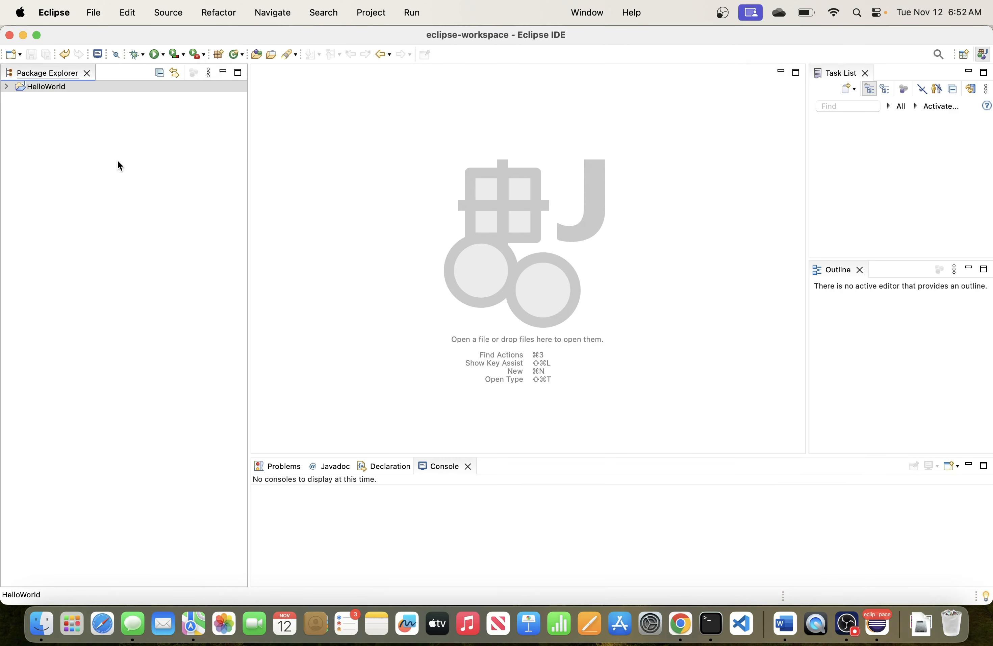
Step: Expand the HelloWorld project and examine its JRE System Library and the contents of its src folder
click(7, 87)
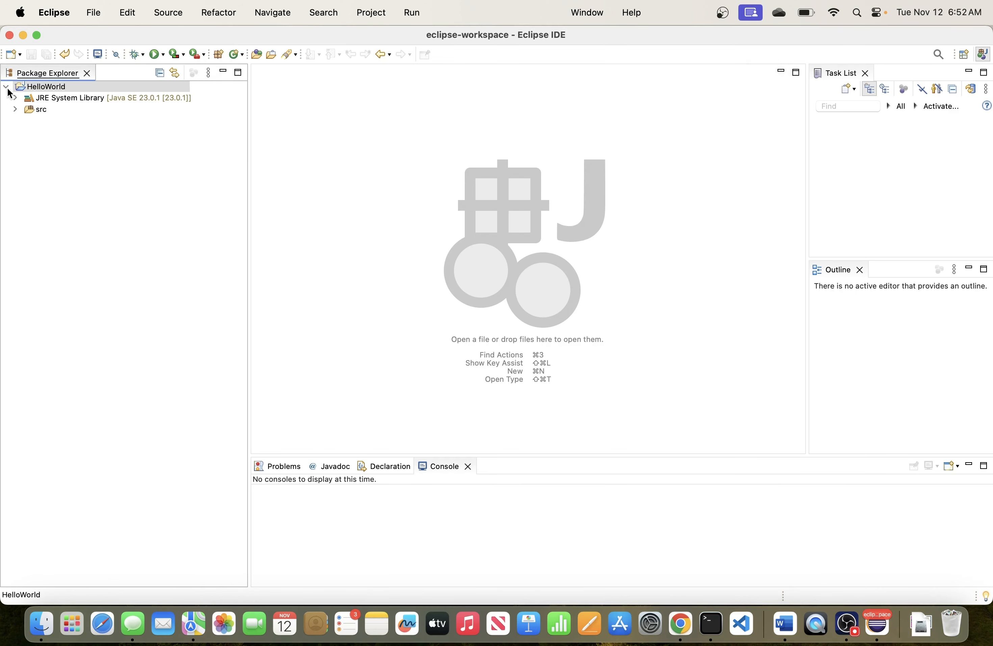
click(15, 99)
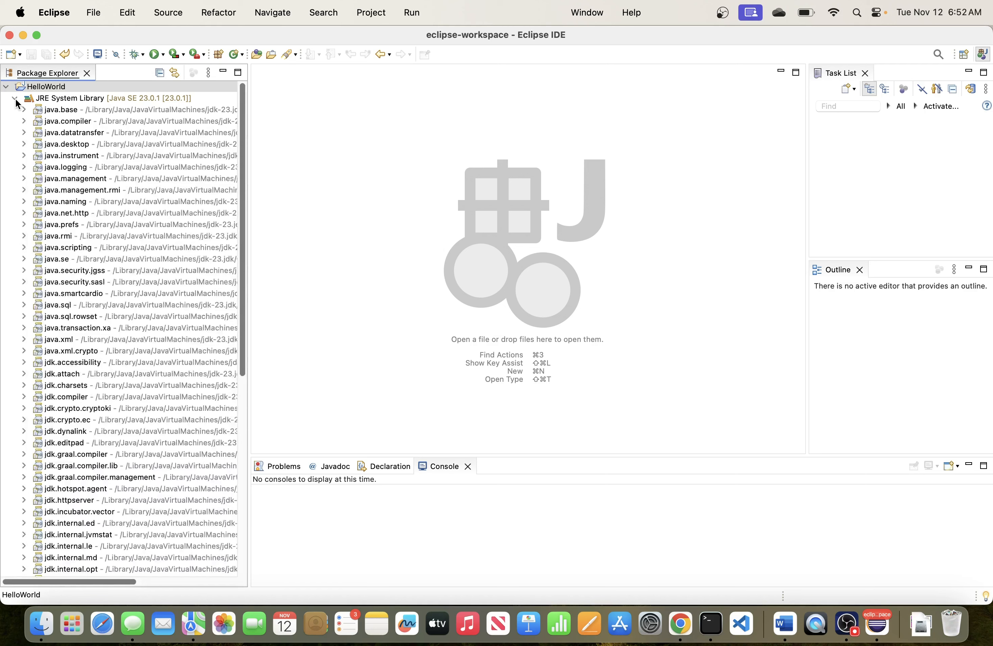
click(15, 100)
click(15, 110)
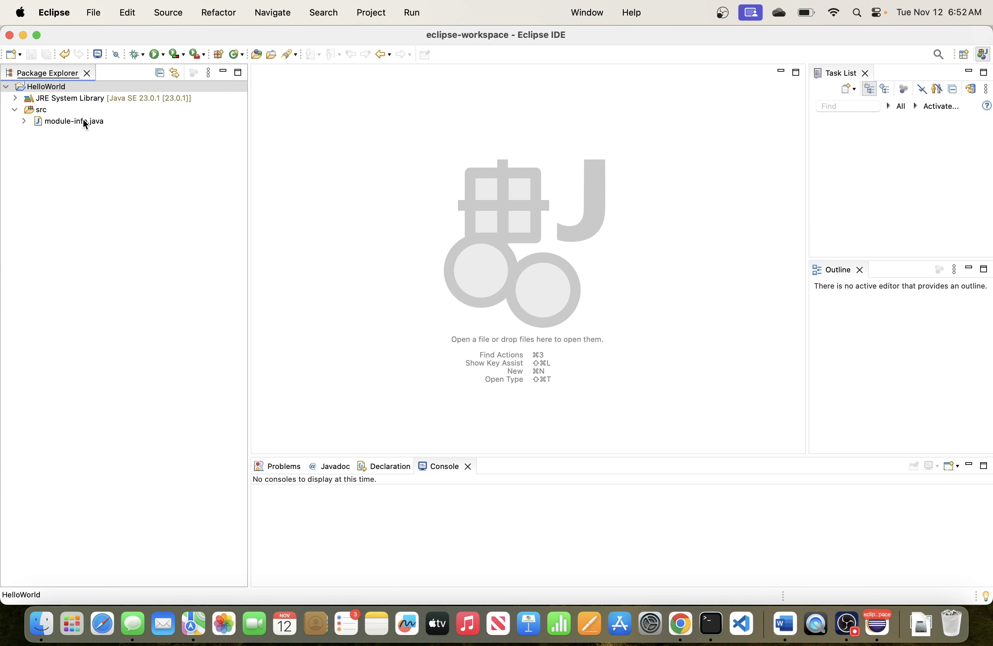
click(25, 123)
click(25, 121)
click(37, 110)
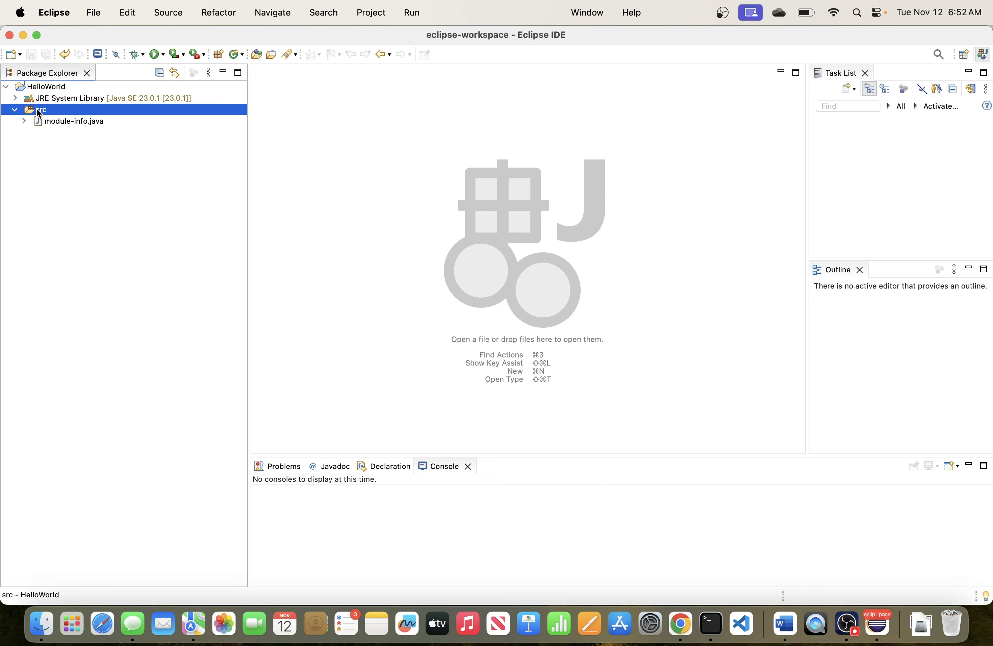
right_click(37, 110)
mouse_move(185, 122)
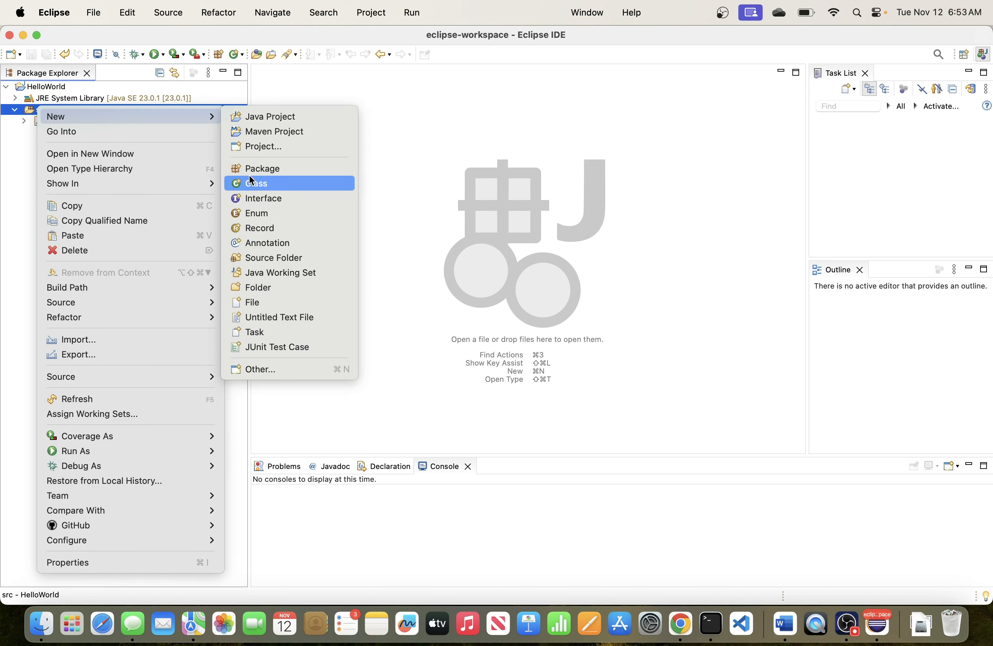
click(40, 112)
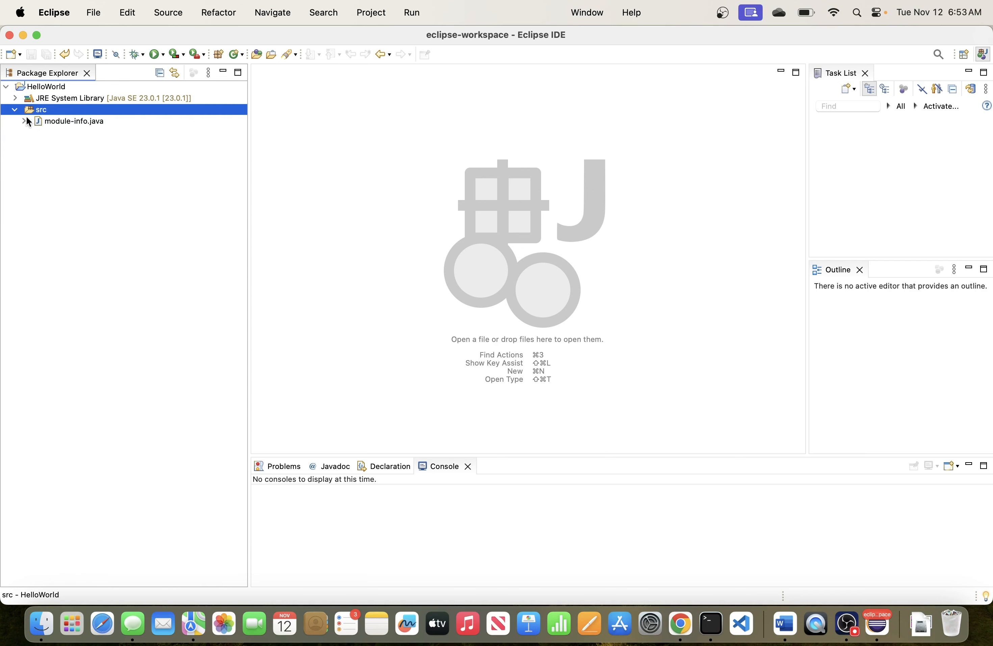
Step: Create a class named HelloWorld in package demo in the src folder, with a public static void main(String[] args) method stub
right_click(53, 114)
mouse_move(125, 118)
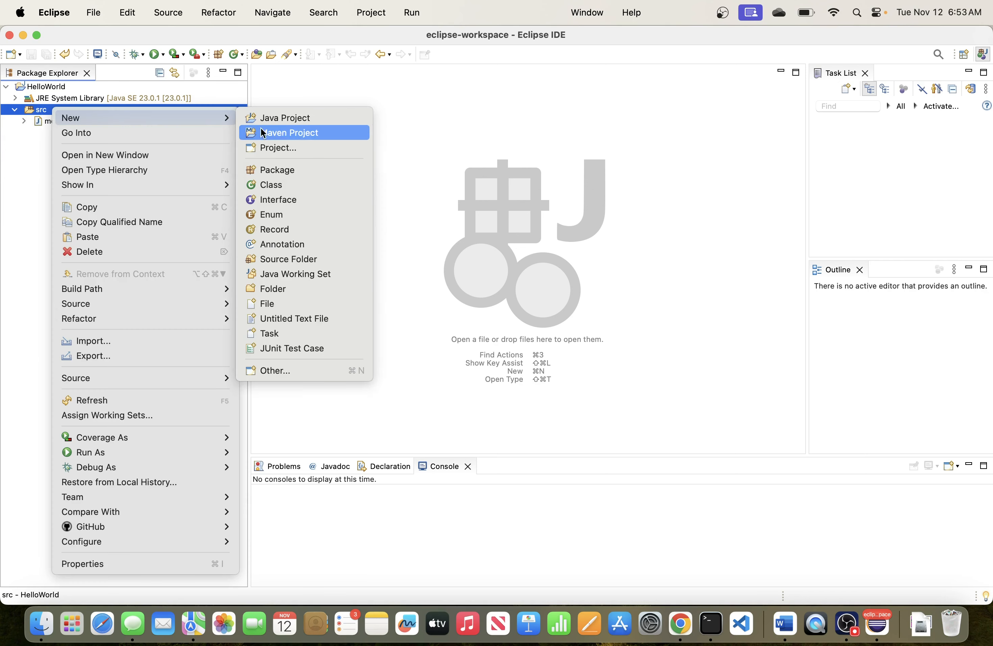
click(285, 187)
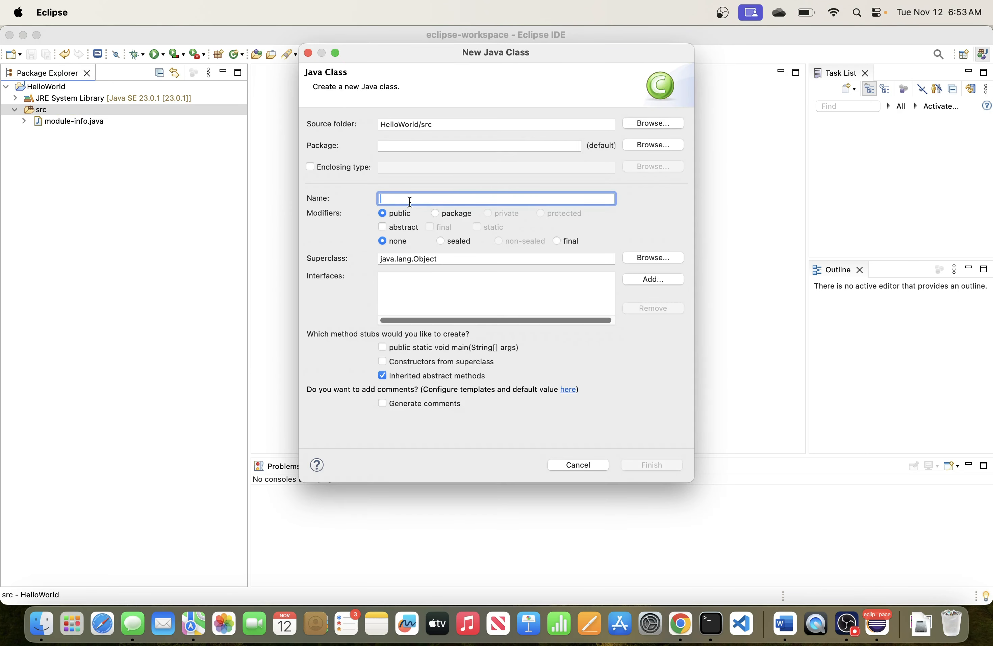
text(HelloWoerl)
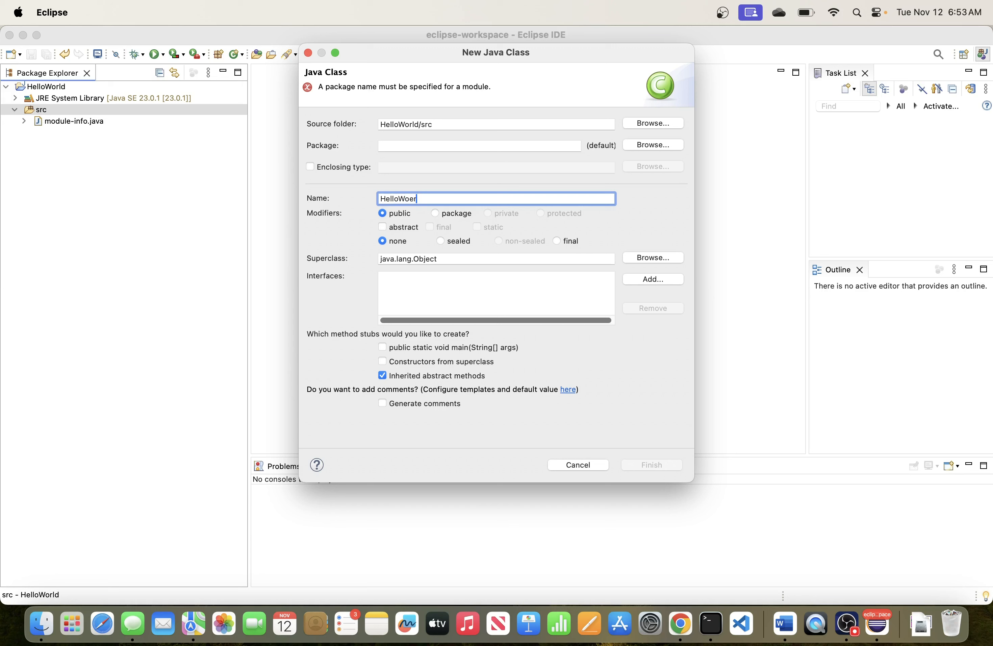
key(BackSpace)
key(BackSpace)
click(383, 347)
click(475, 146)
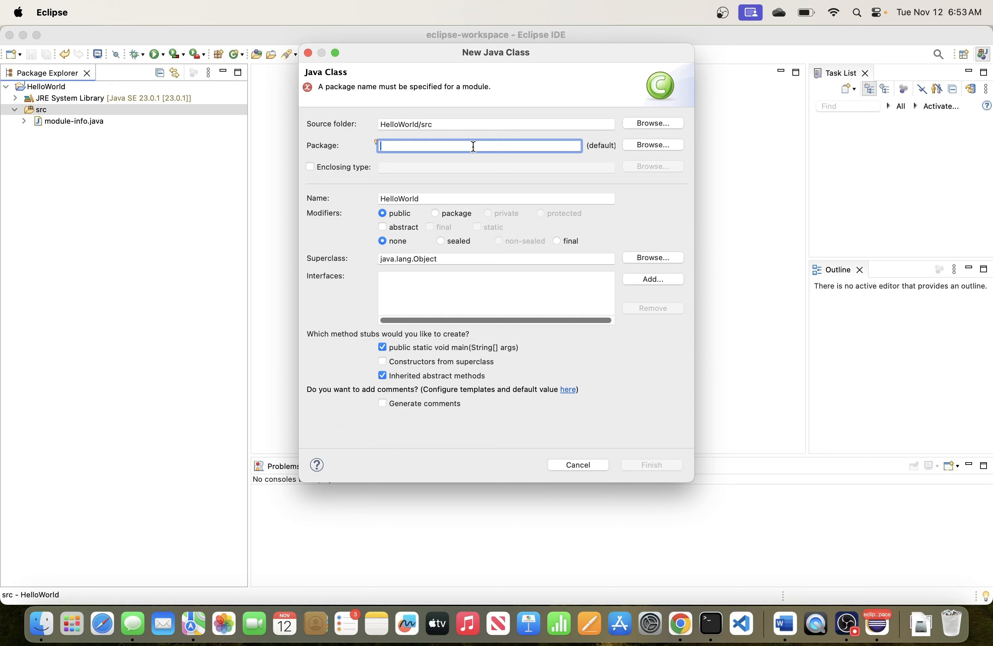
text(demo)
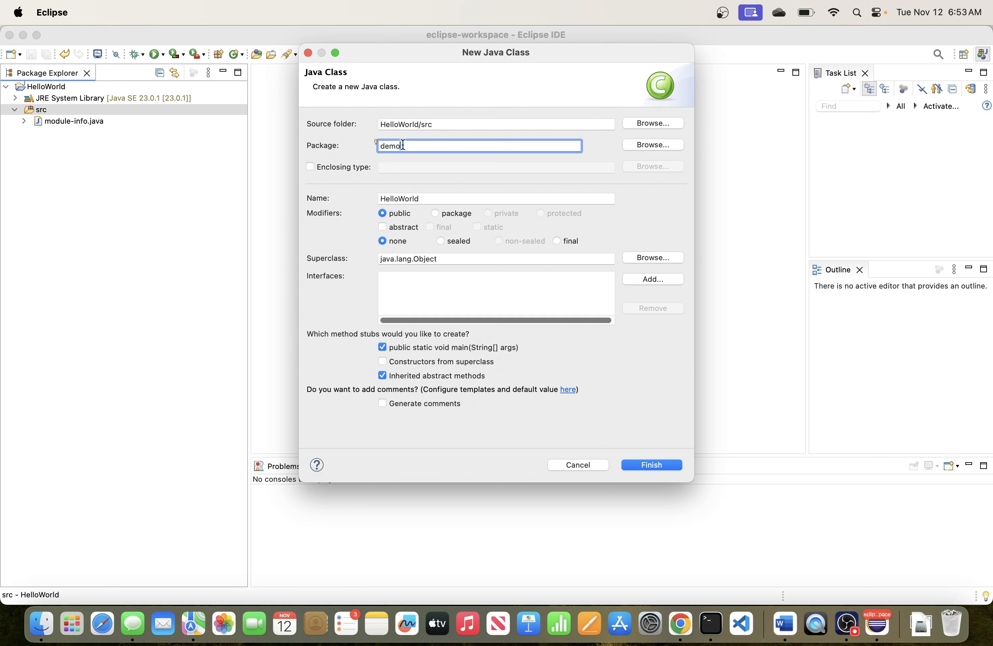
click(653, 466)
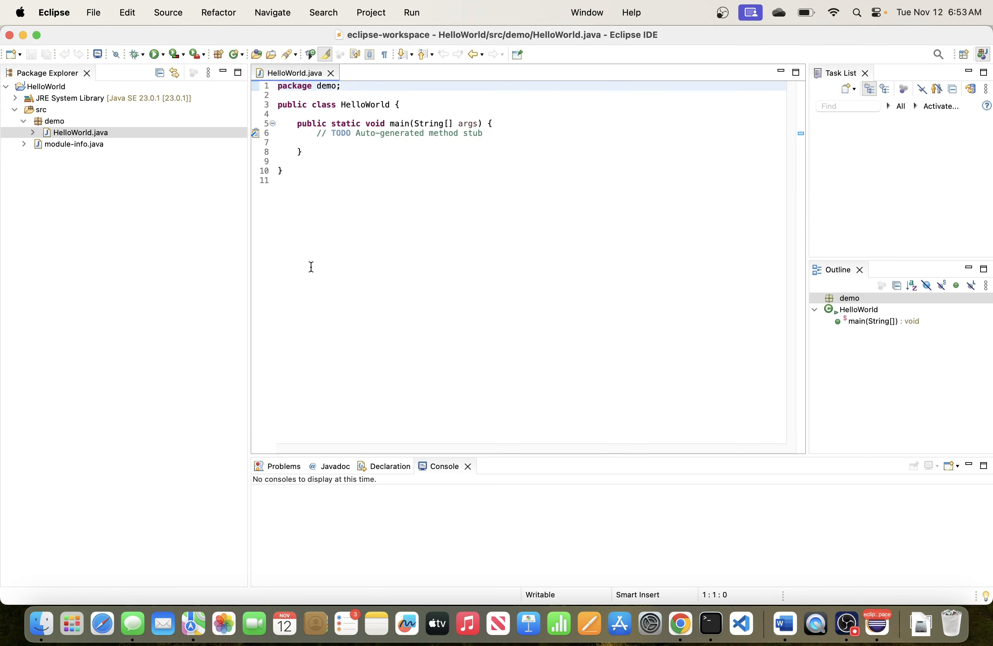
Step: Examine the members of HelloWorld.java in the project tree and the generated class code in the editor
click(36, 135)
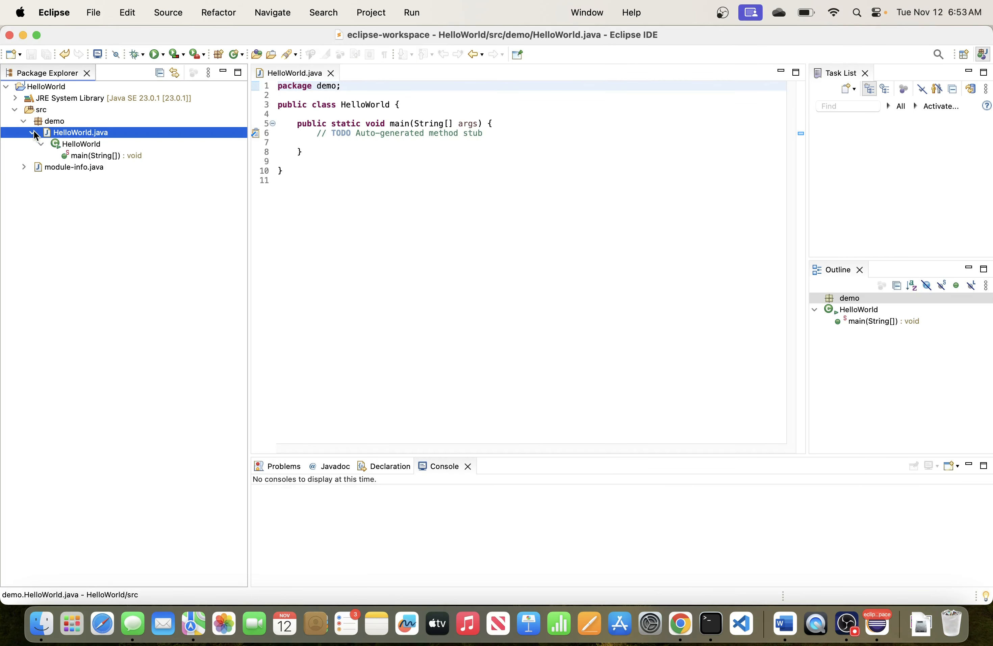
click(304, 170)
drag(296, 179, 278, 96)
click(294, 166)
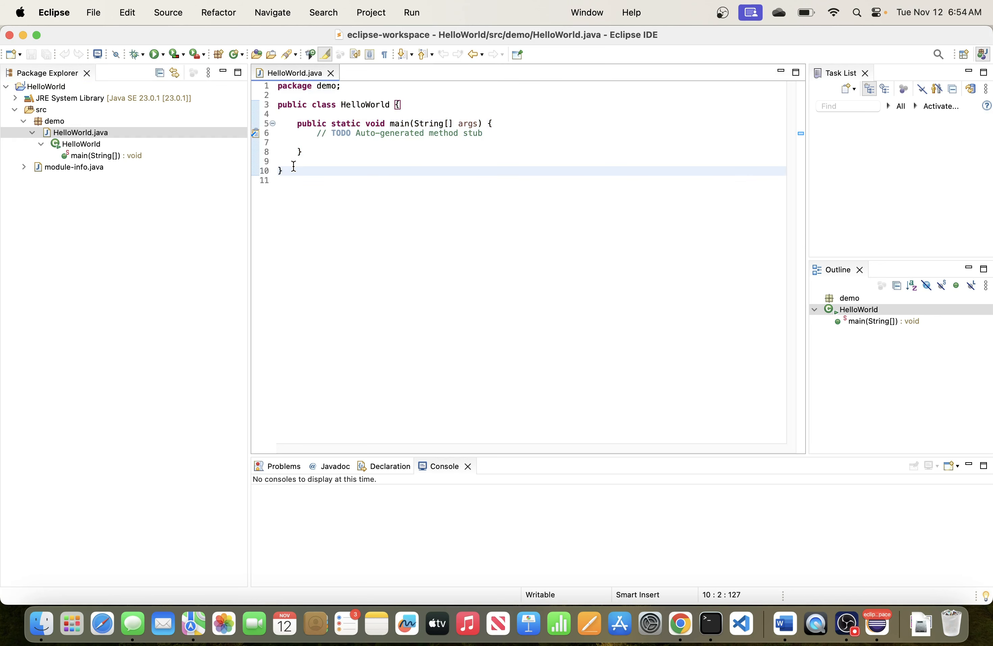
drag(291, 175, 278, 88)
click(305, 151)
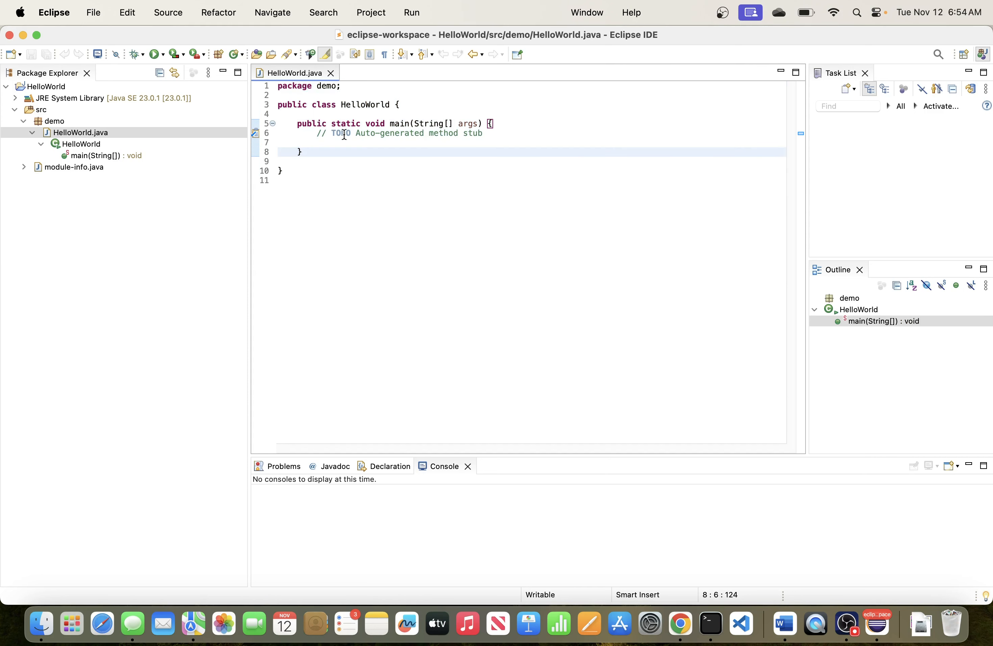
Step: Add the statement System.out.println("Hello World!"); inside the main method, below the TODO comment
click(487, 135)
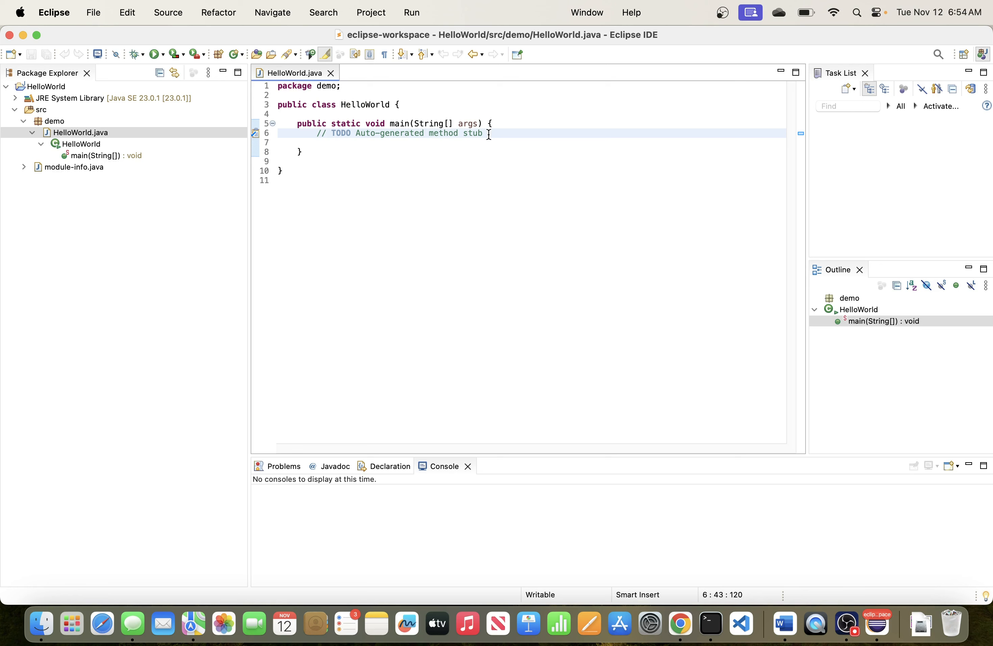
key(Return)
key(Return)
text(System.o)
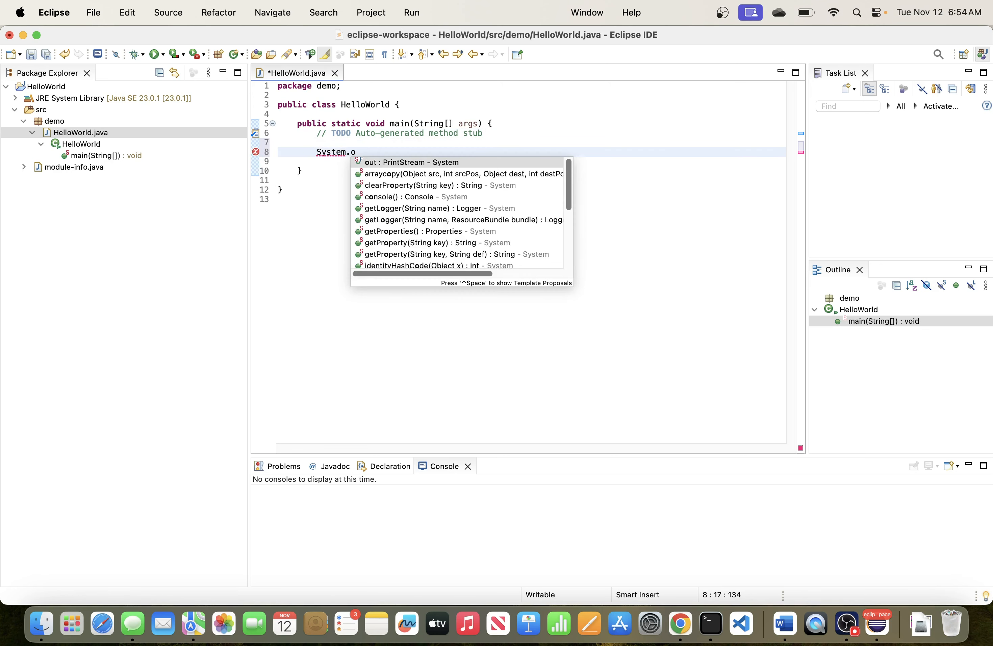
text(ut.println)
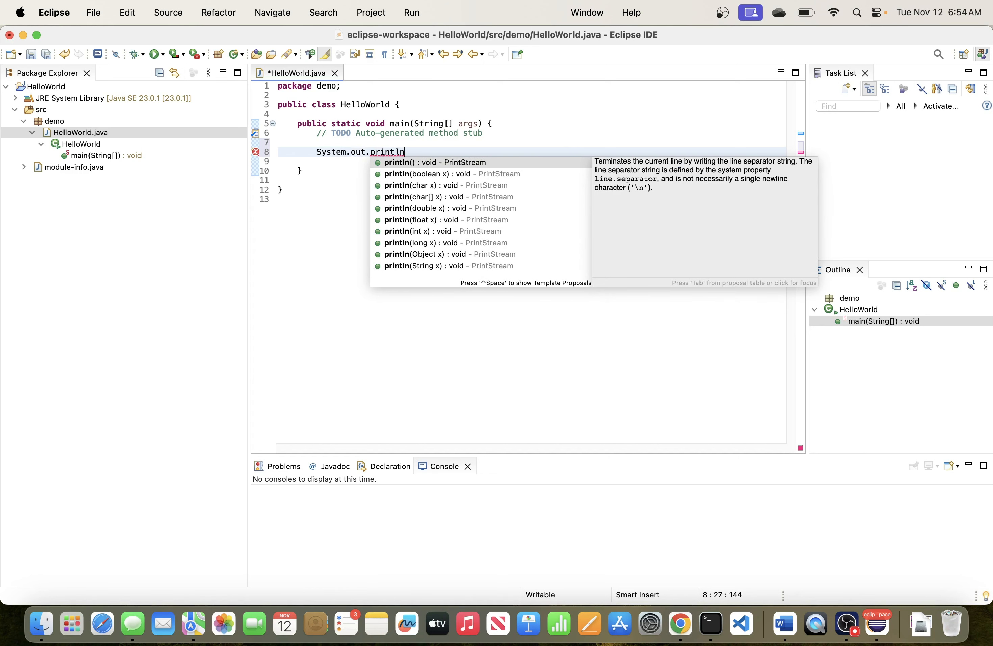
text(()
text("Hello")
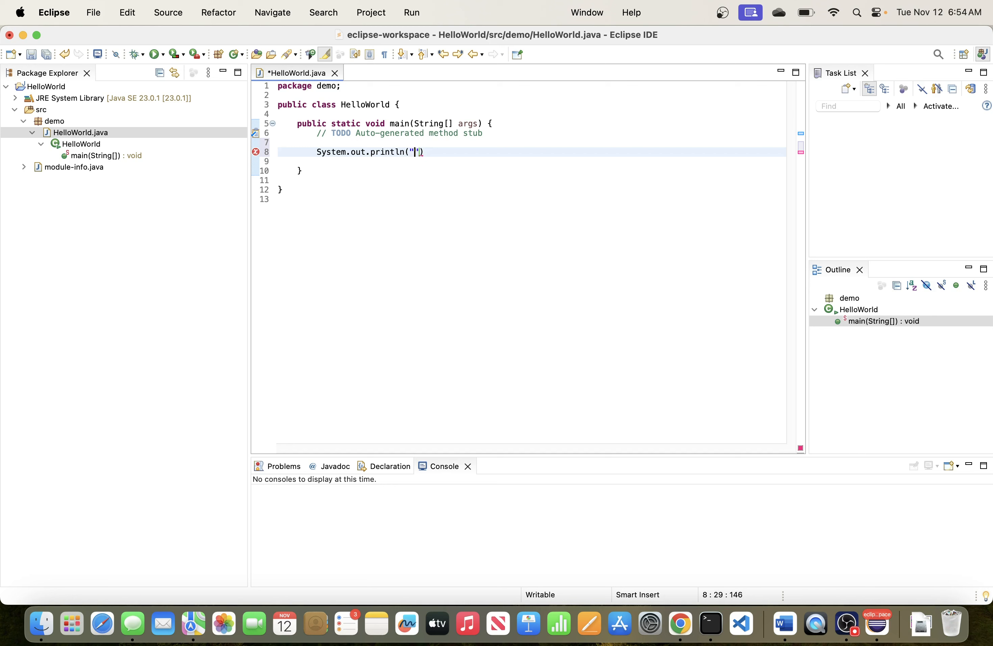
text( Worldd)
key(BackSpace)
text(!)
click(499, 151)
text(;)
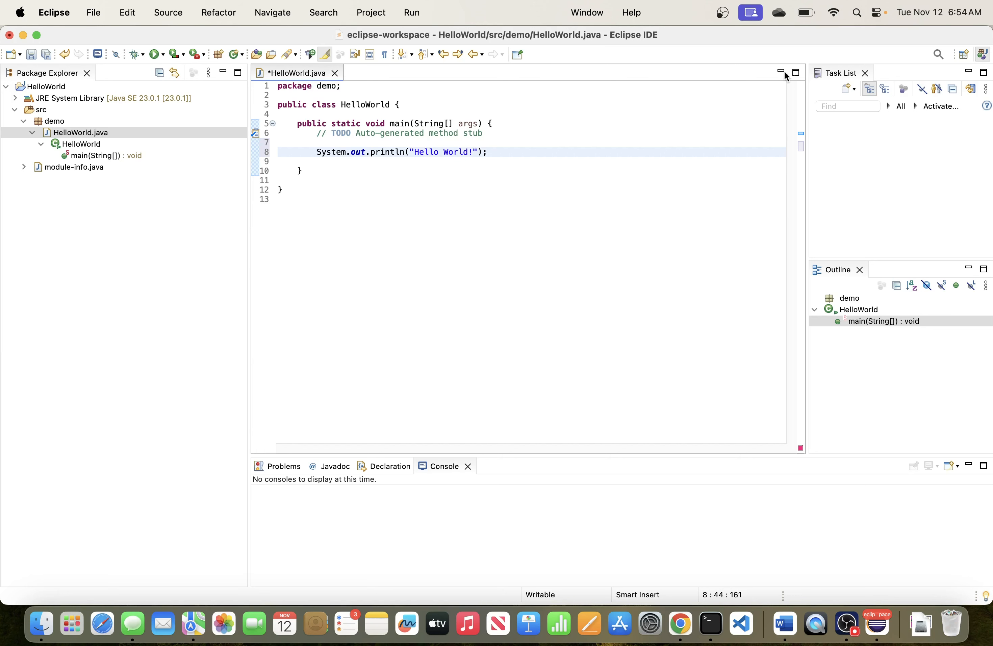
Step: Save and run HelloWorld.java, and enlarge the console area to examine the program's output
click(157, 58)
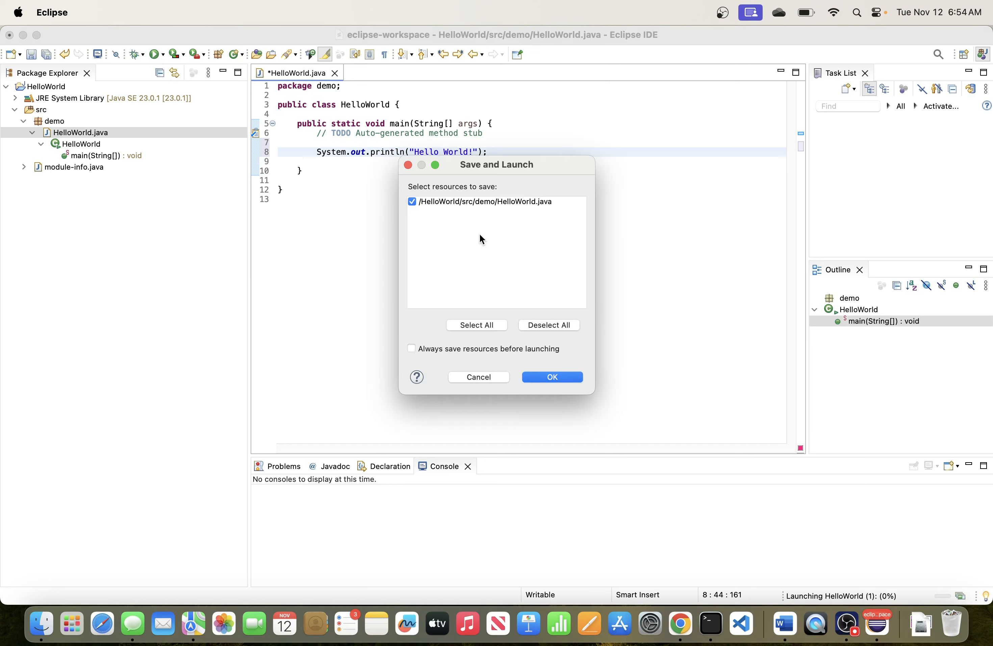
click(564, 379)
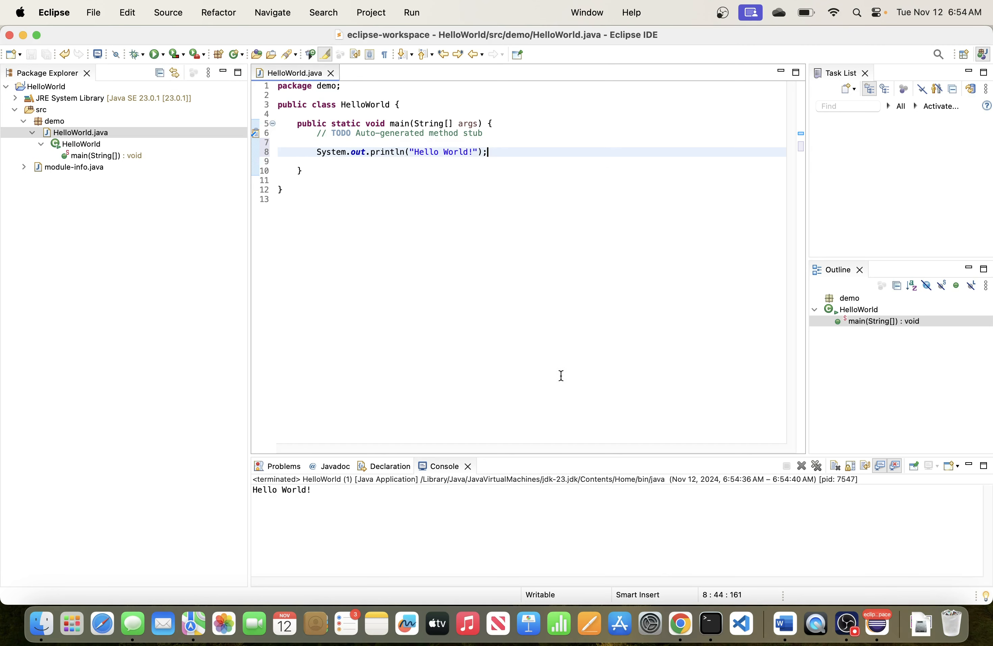
drag(494, 456, 507, 287)
drag(312, 324, 243, 320)
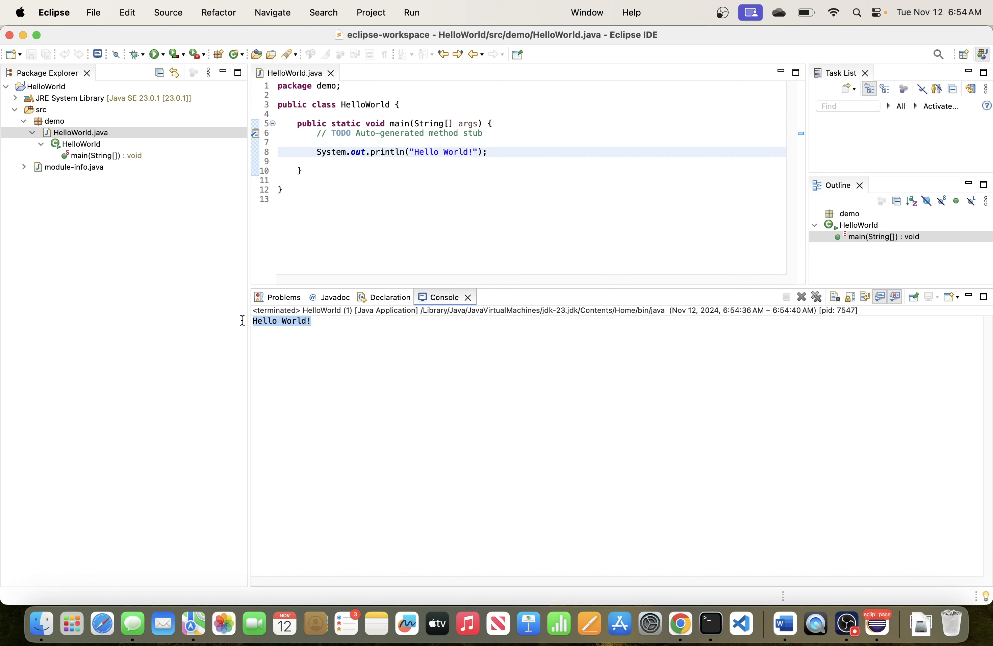
click(351, 153)
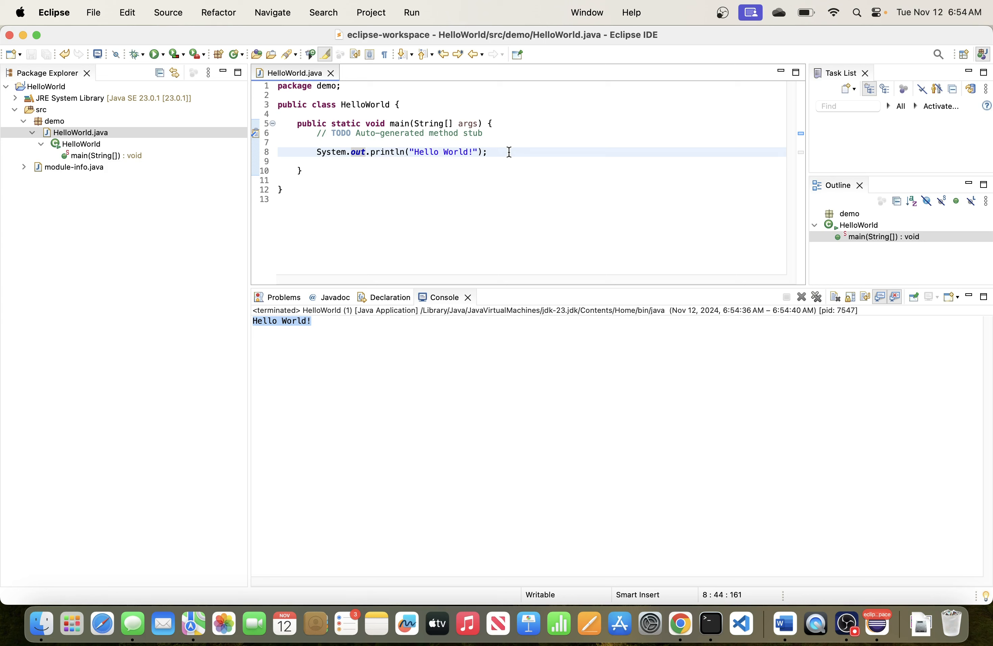
Step: Duplicate the println statement two lines below the original inside the main method
click(317, 326)
drag(504, 151, 318, 153)
key(super+c)
mouse_move(319, 152)
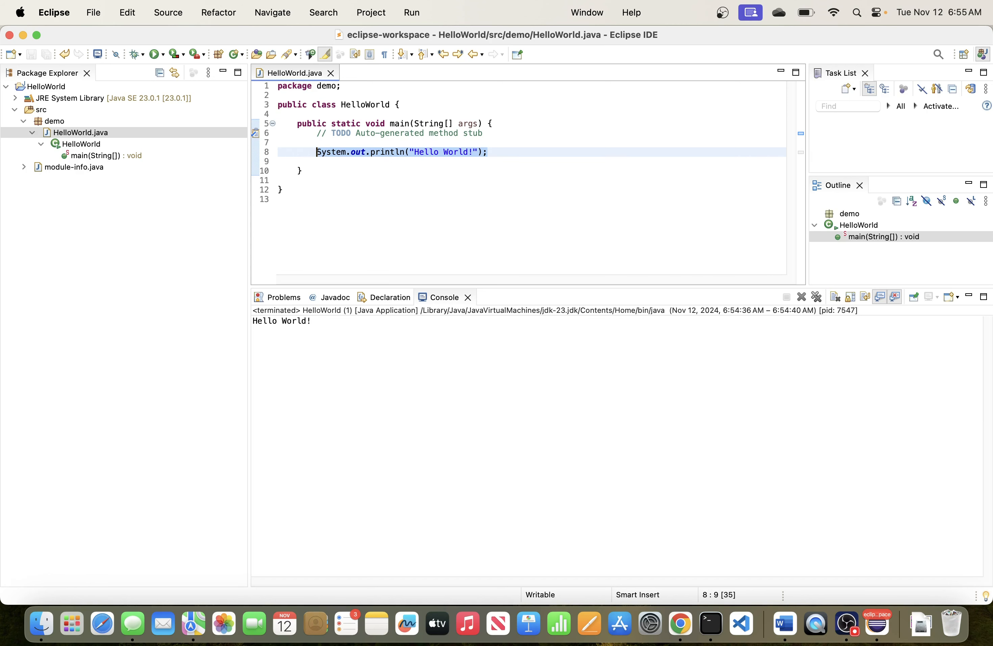
click(495, 155)
key(Return)
key(Return)
key(super+v)
Step: Change the text printed by the duplicated println statement to "Hello Python"
click(473, 171)
key(BackSpace)
key(BackSpace)
key(BackSpace)
key(BackSpace)
key(BackSpace)
key(BackSpace)
key(BackSpace)
key(BackSpace)
key(BackSpace)
key(BackSpace)
key(BackSpace)
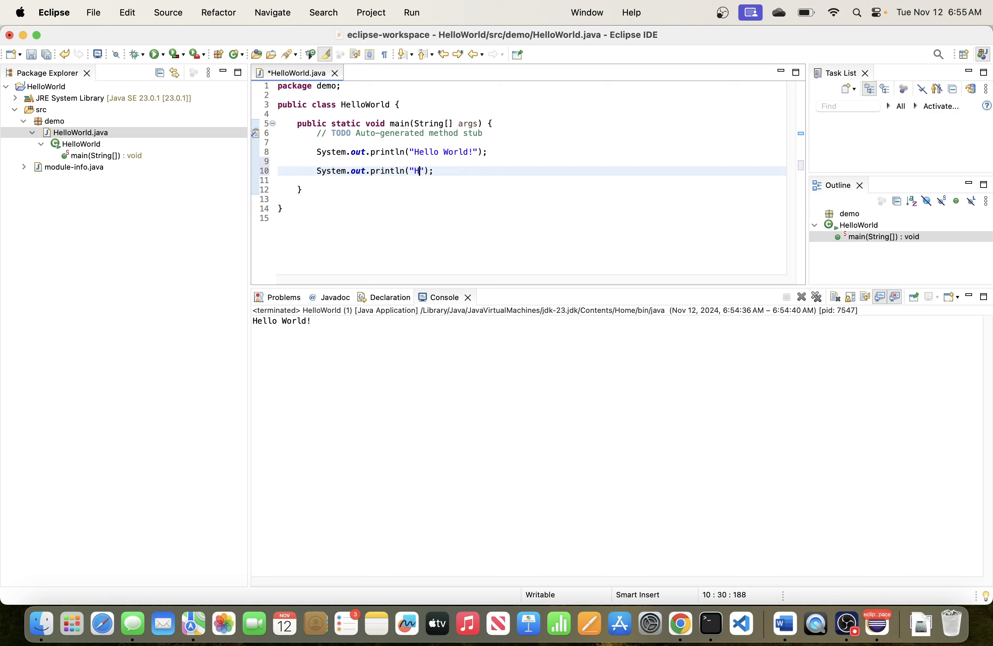
key(BackSpace)
text(Hello Python)
Step: Comment out the "Hello World!" print statement, and save and run HelloWorld.java again
click(486, 151)
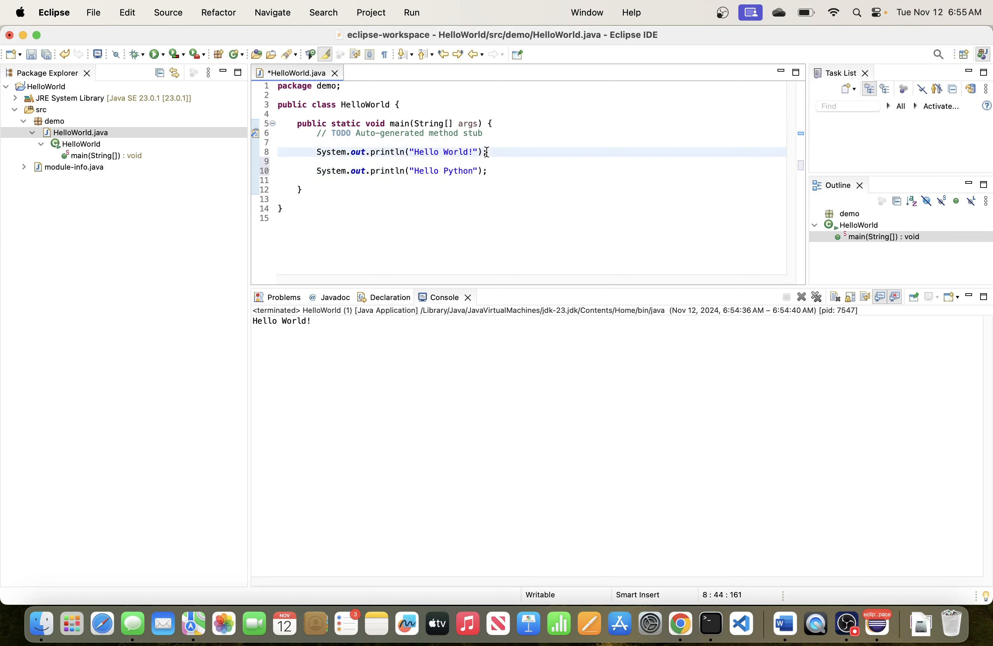
key(super+slash)
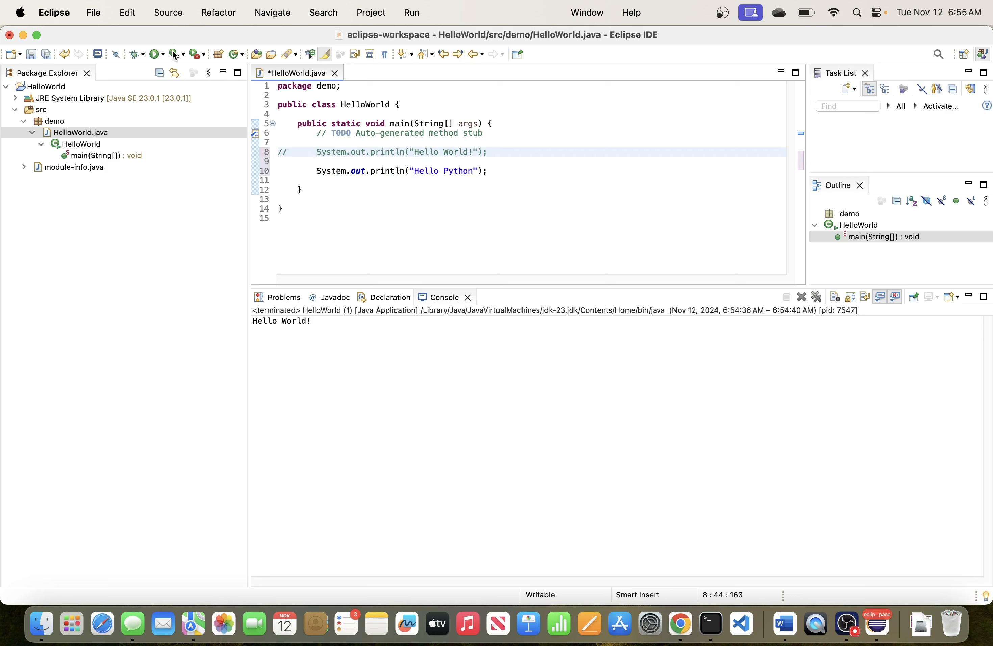
click(155, 54)
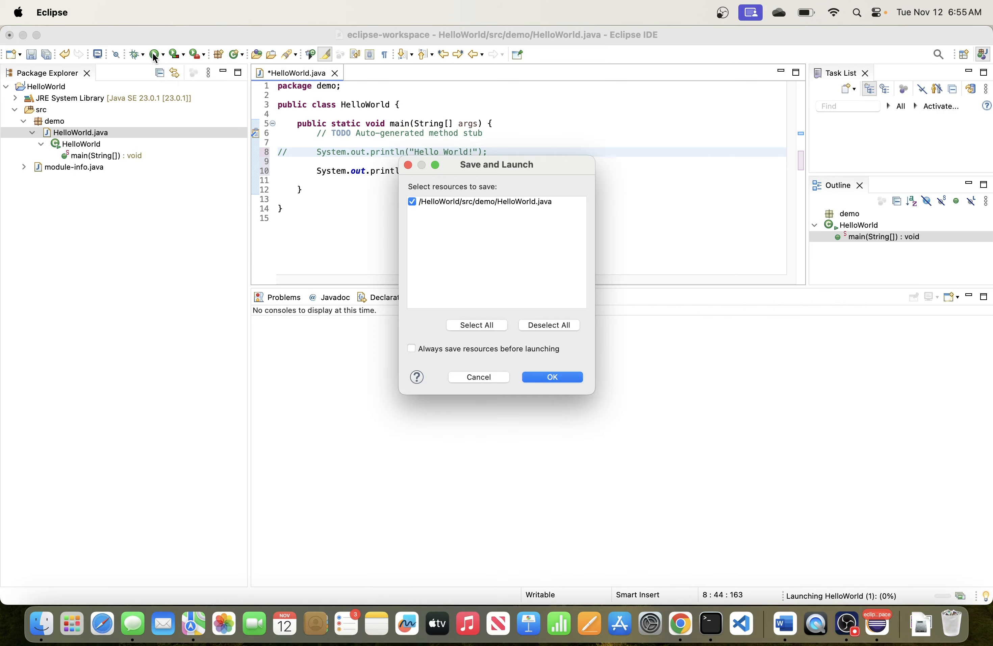
click(552, 377)
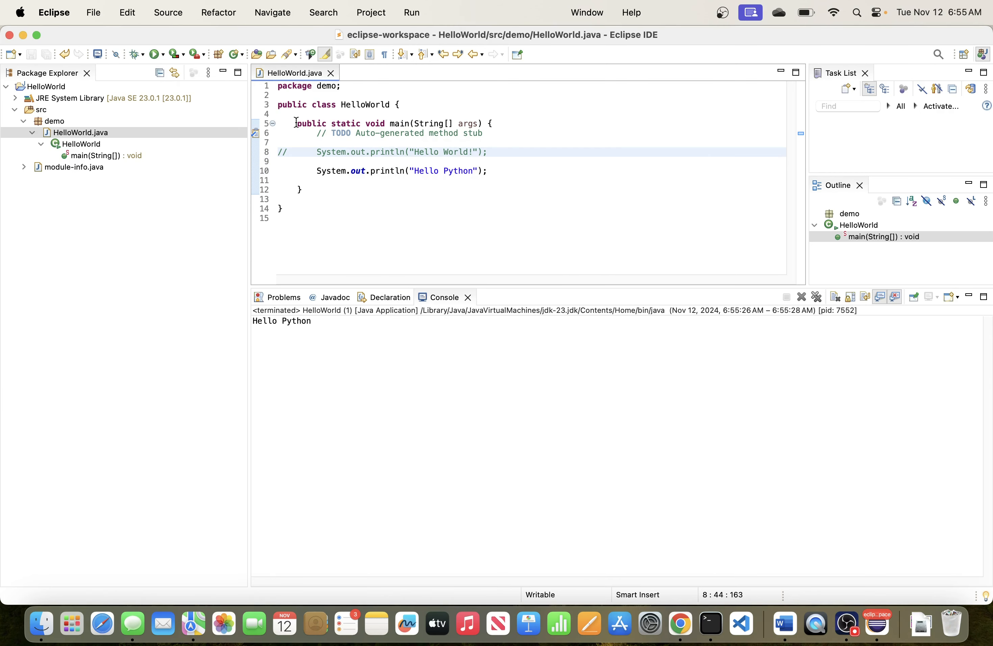
Step: Compare the active print statement in the main method with the program's output in the console
drag(490, 170, 317, 170)
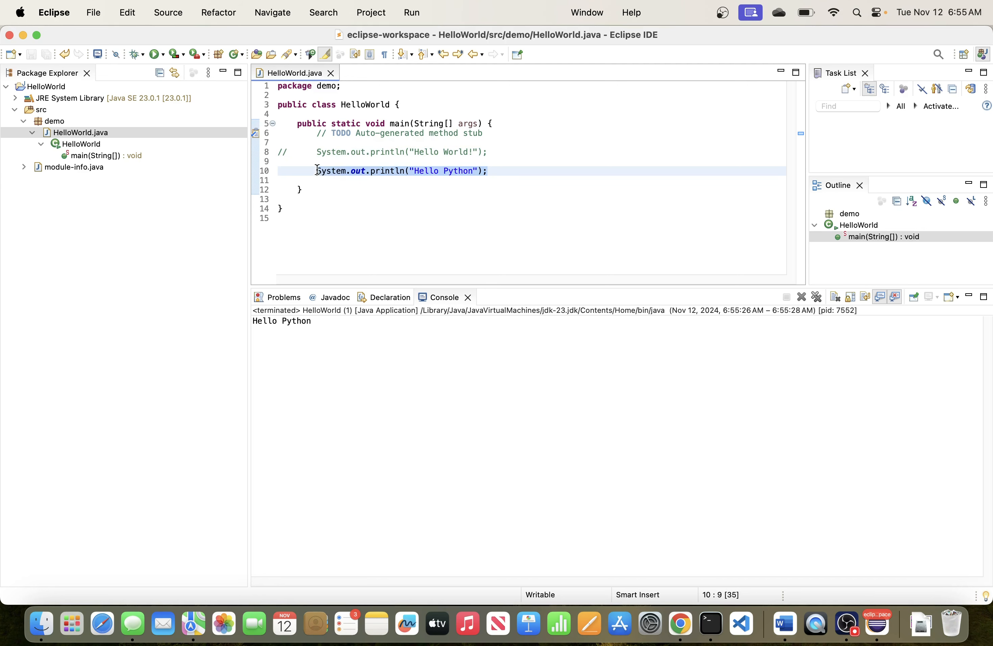
click(359, 187)
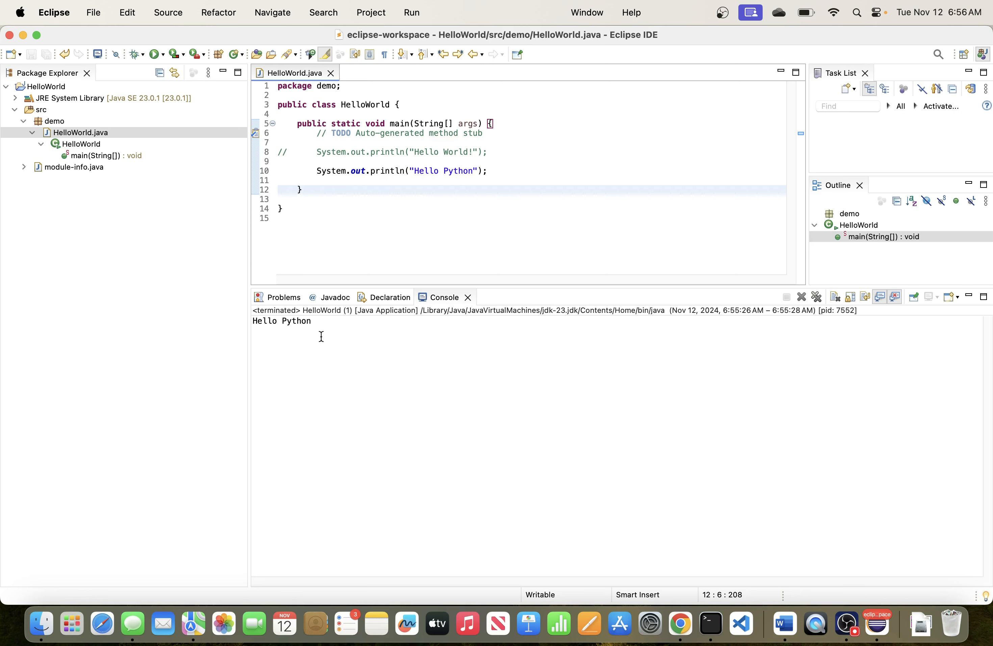
click(304, 323)
drag(304, 325, 248, 322)
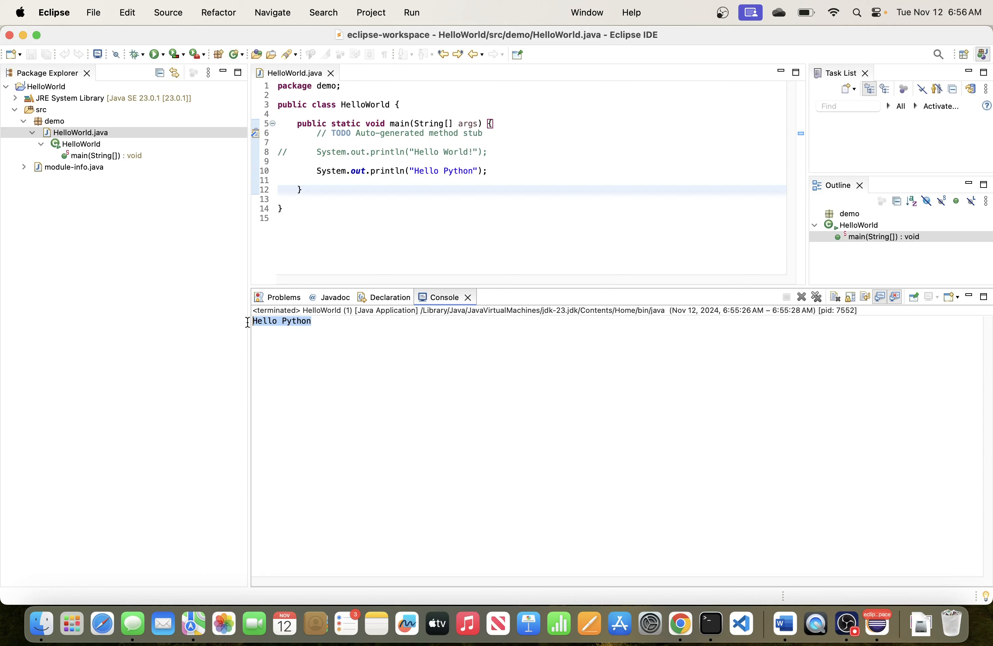
click(332, 185)
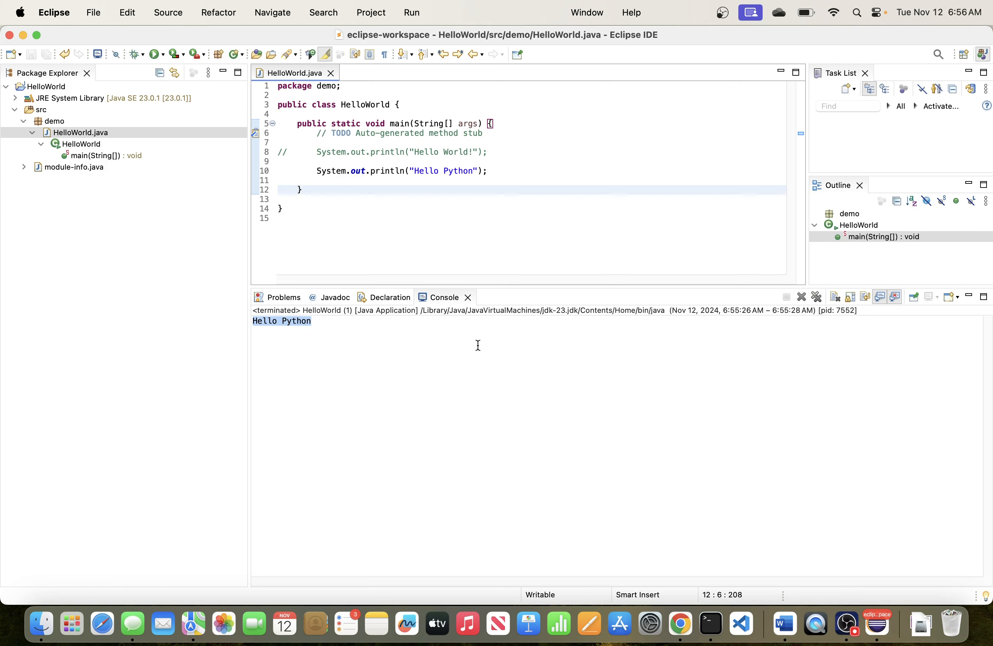
Step: Close the Eclipse window and remove Eclipse from the Dock
click(9, 35)
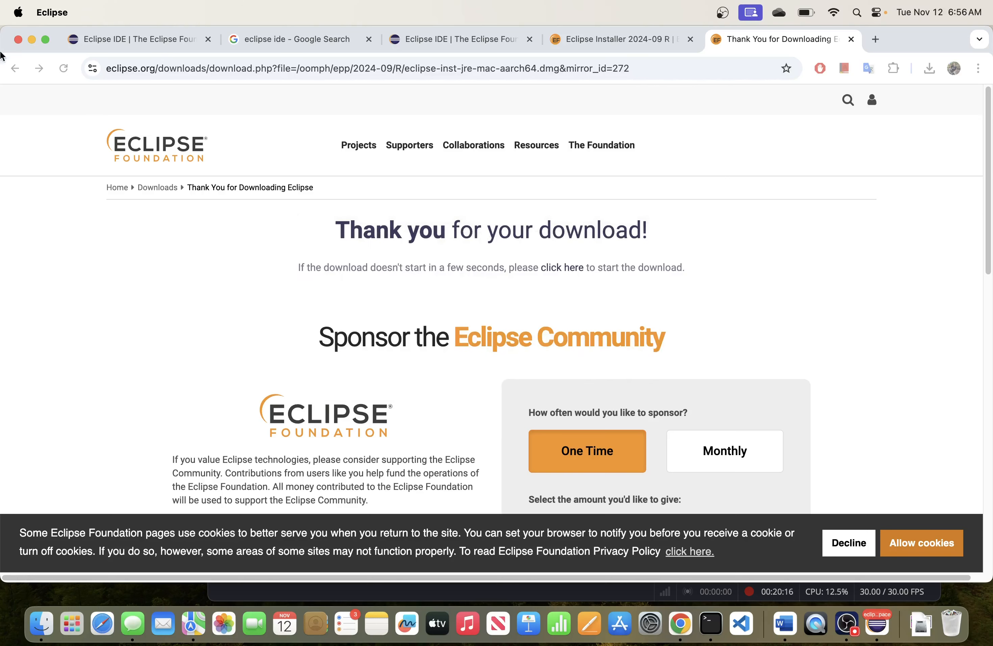
right_click(875, 616)
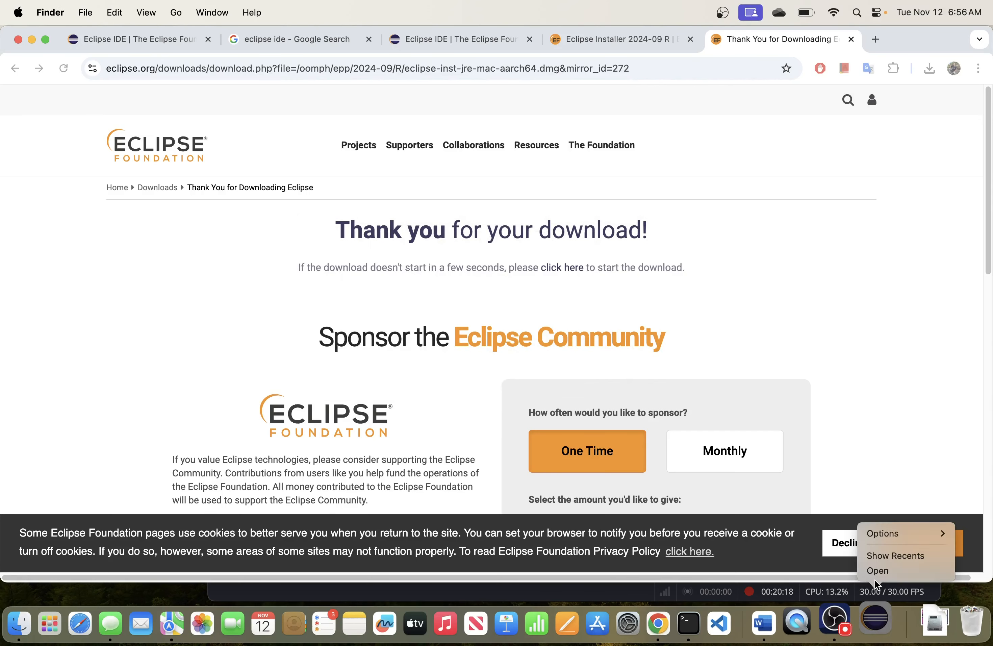
mouse_move(882, 534)
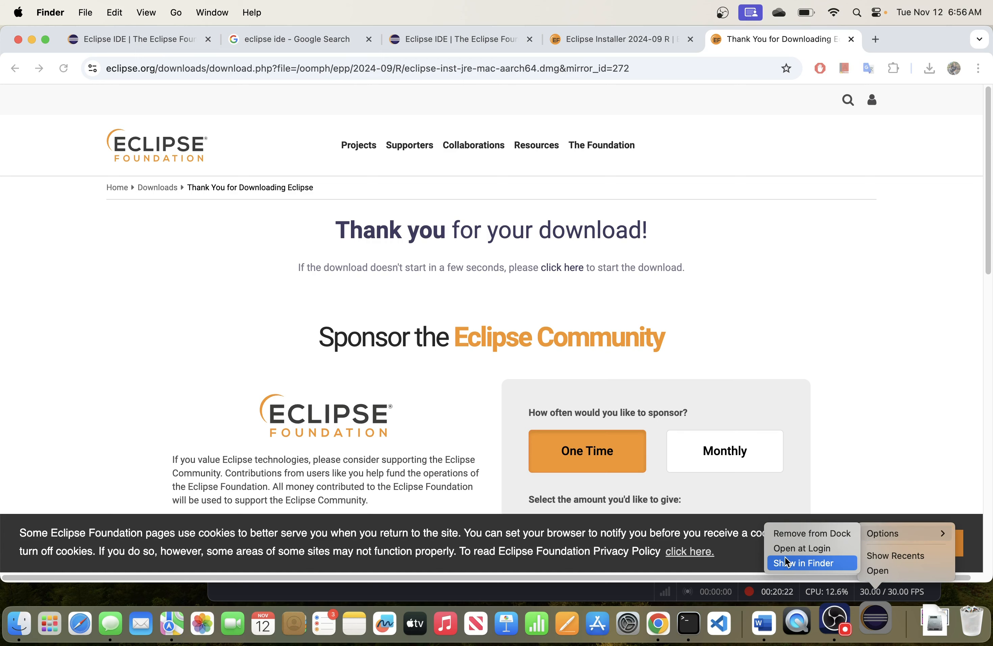
click(780, 531)
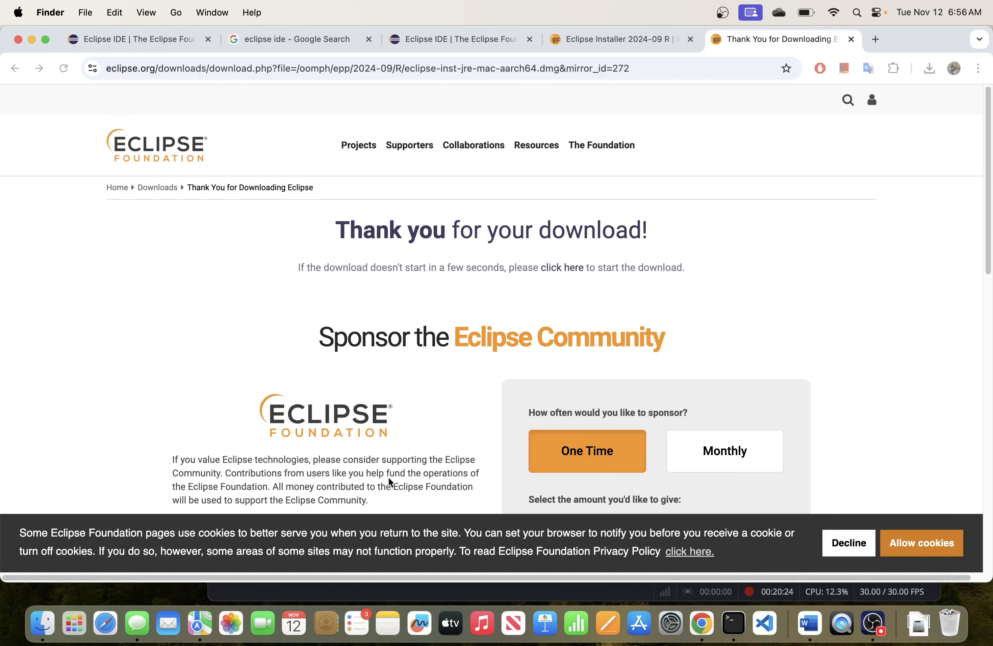
Step: Relaunch Eclipse from the installed applications in Launchpad and open its workspace
click(74, 619)
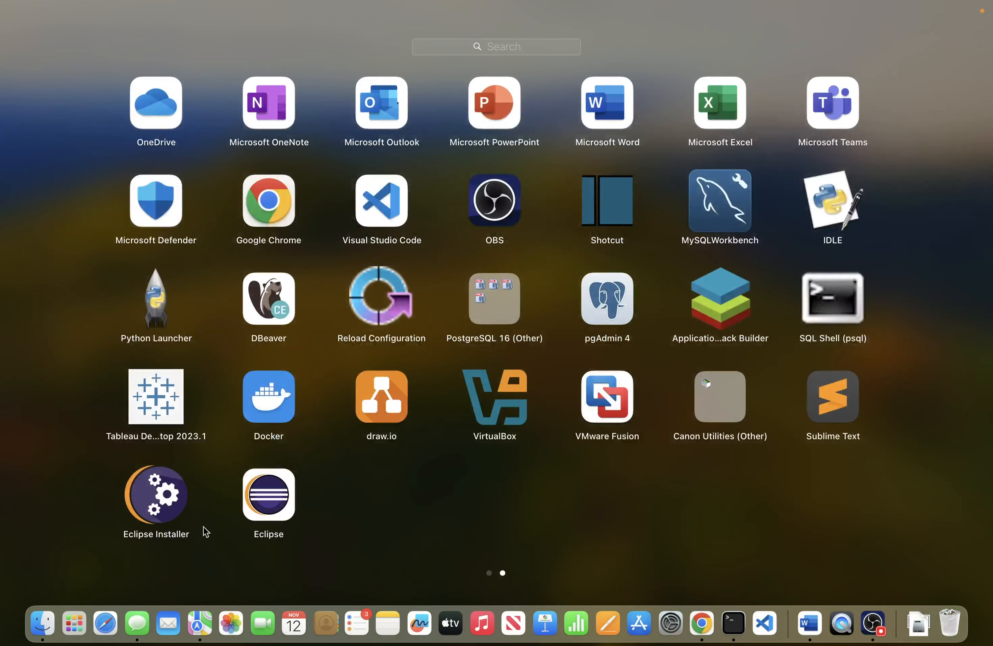
click(264, 512)
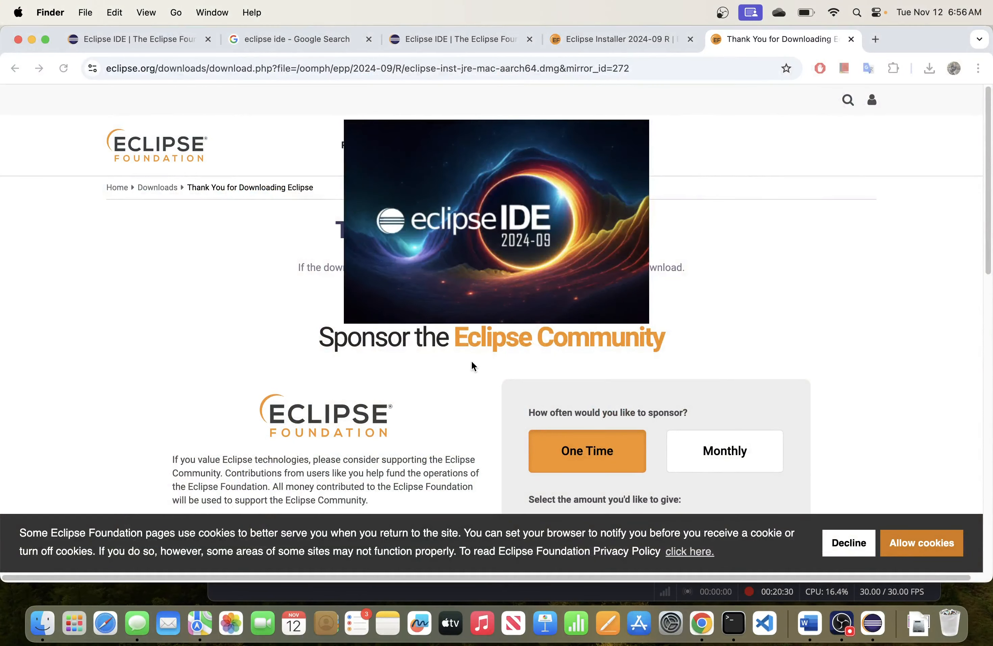
click(655, 355)
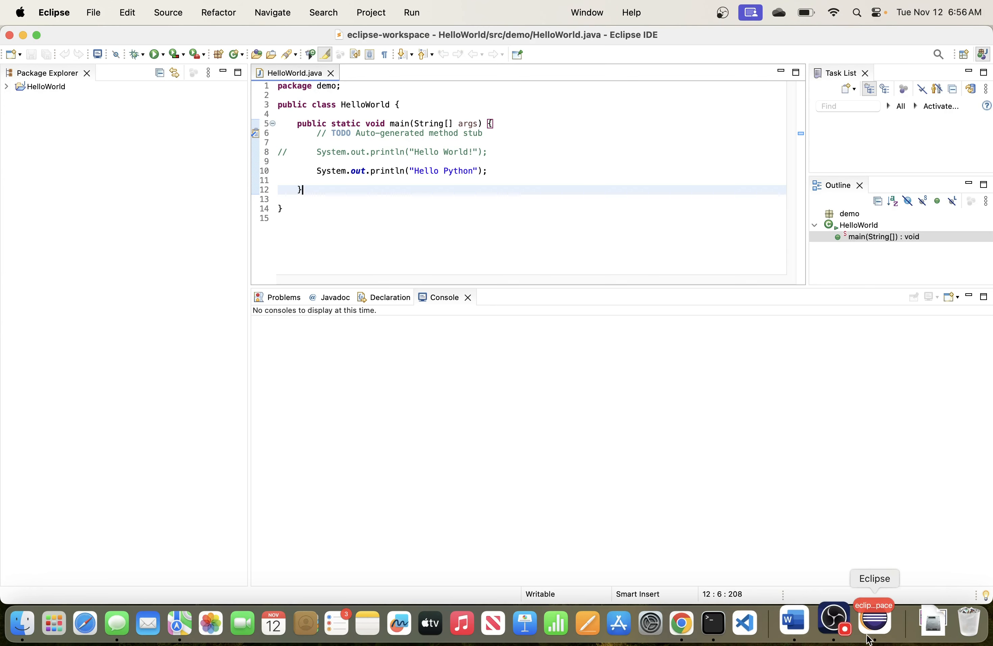
Step: View the Dock options available for the running Eclipse application
right_click(876, 623)
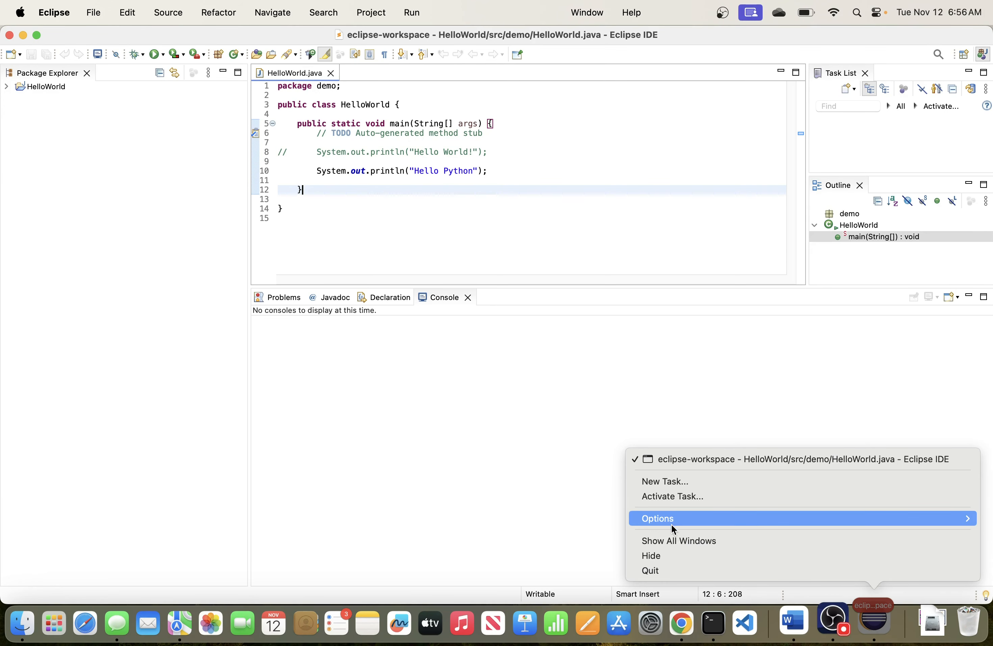
click(661, 494)
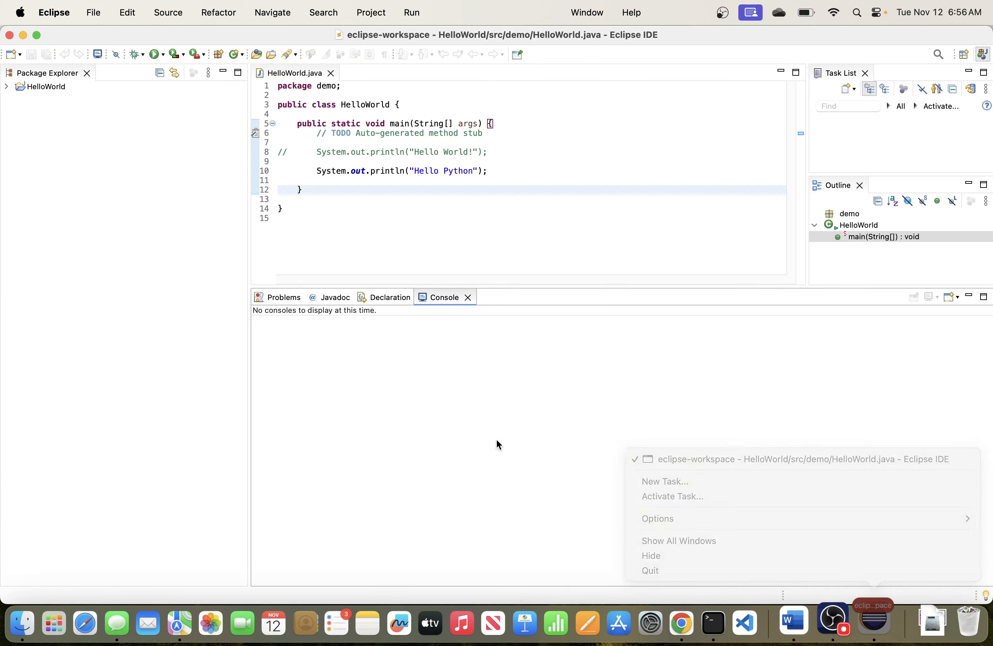